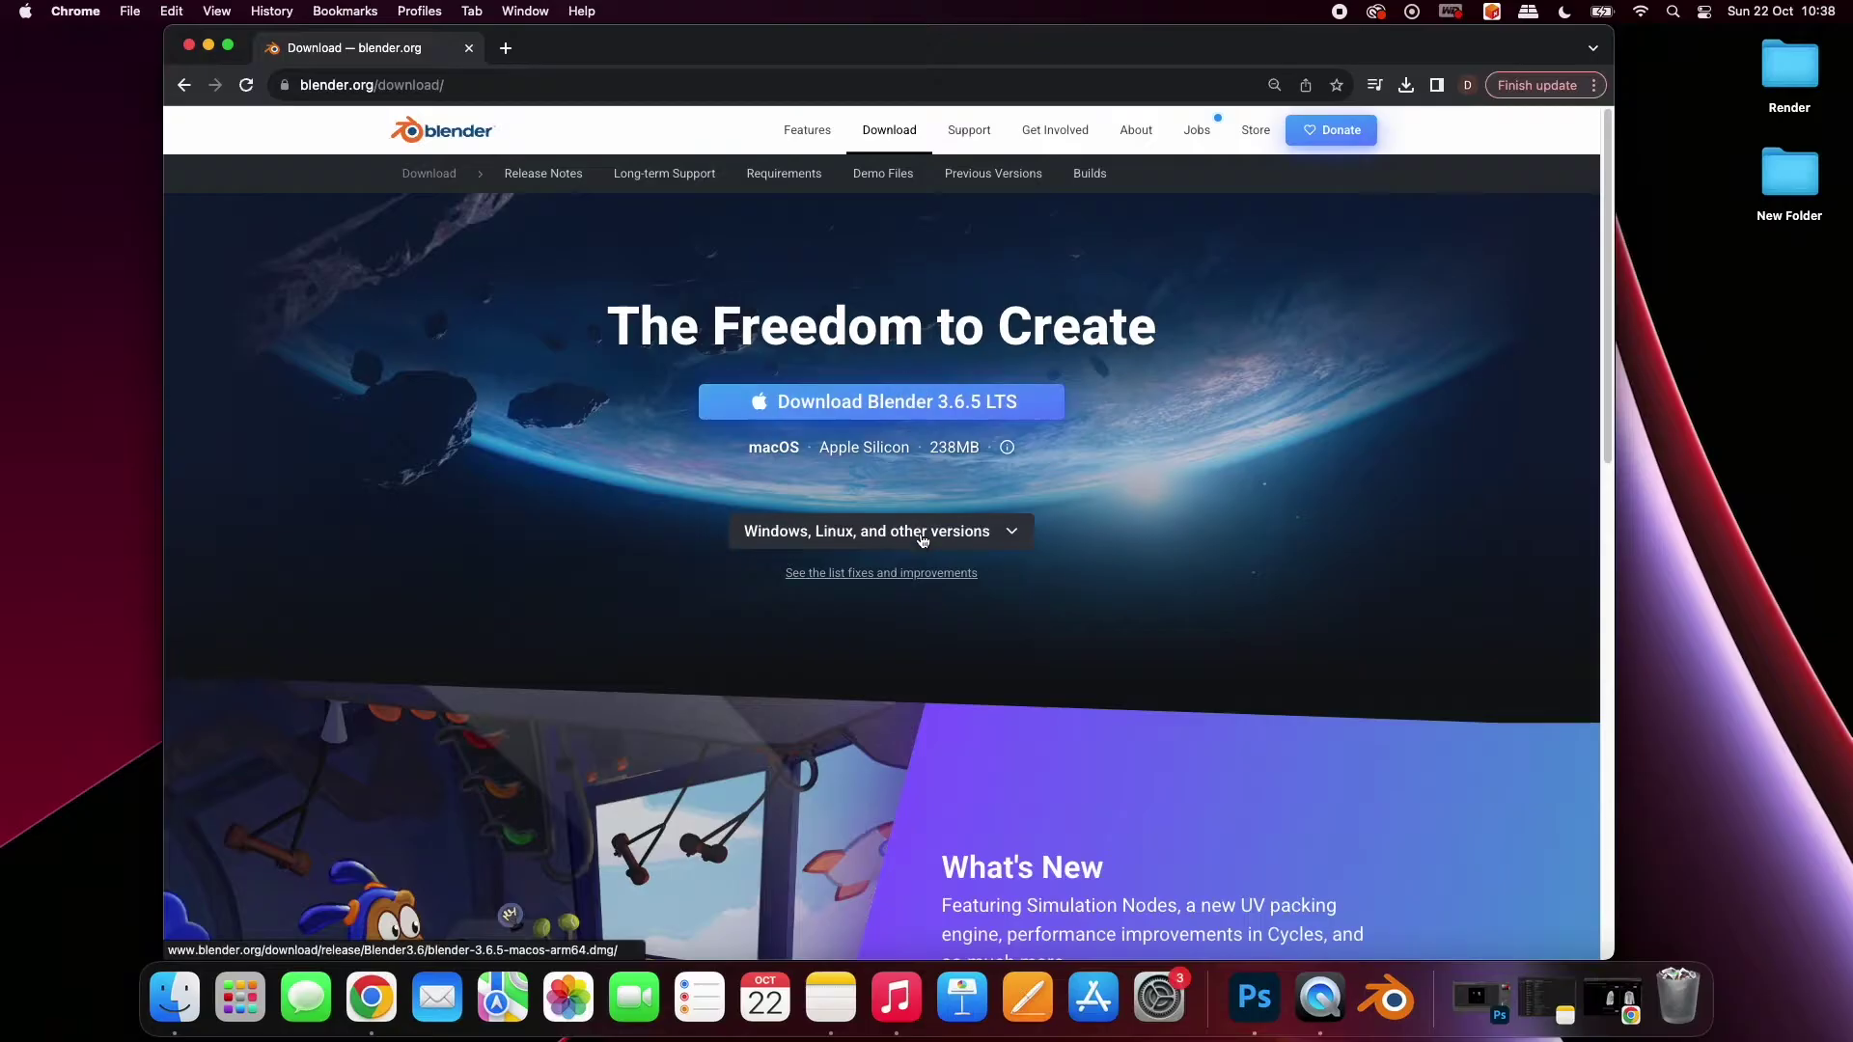
# Review Blender's 'Windows, Linux, and other versions' download list, then close it
pyautogui.click(923, 538)
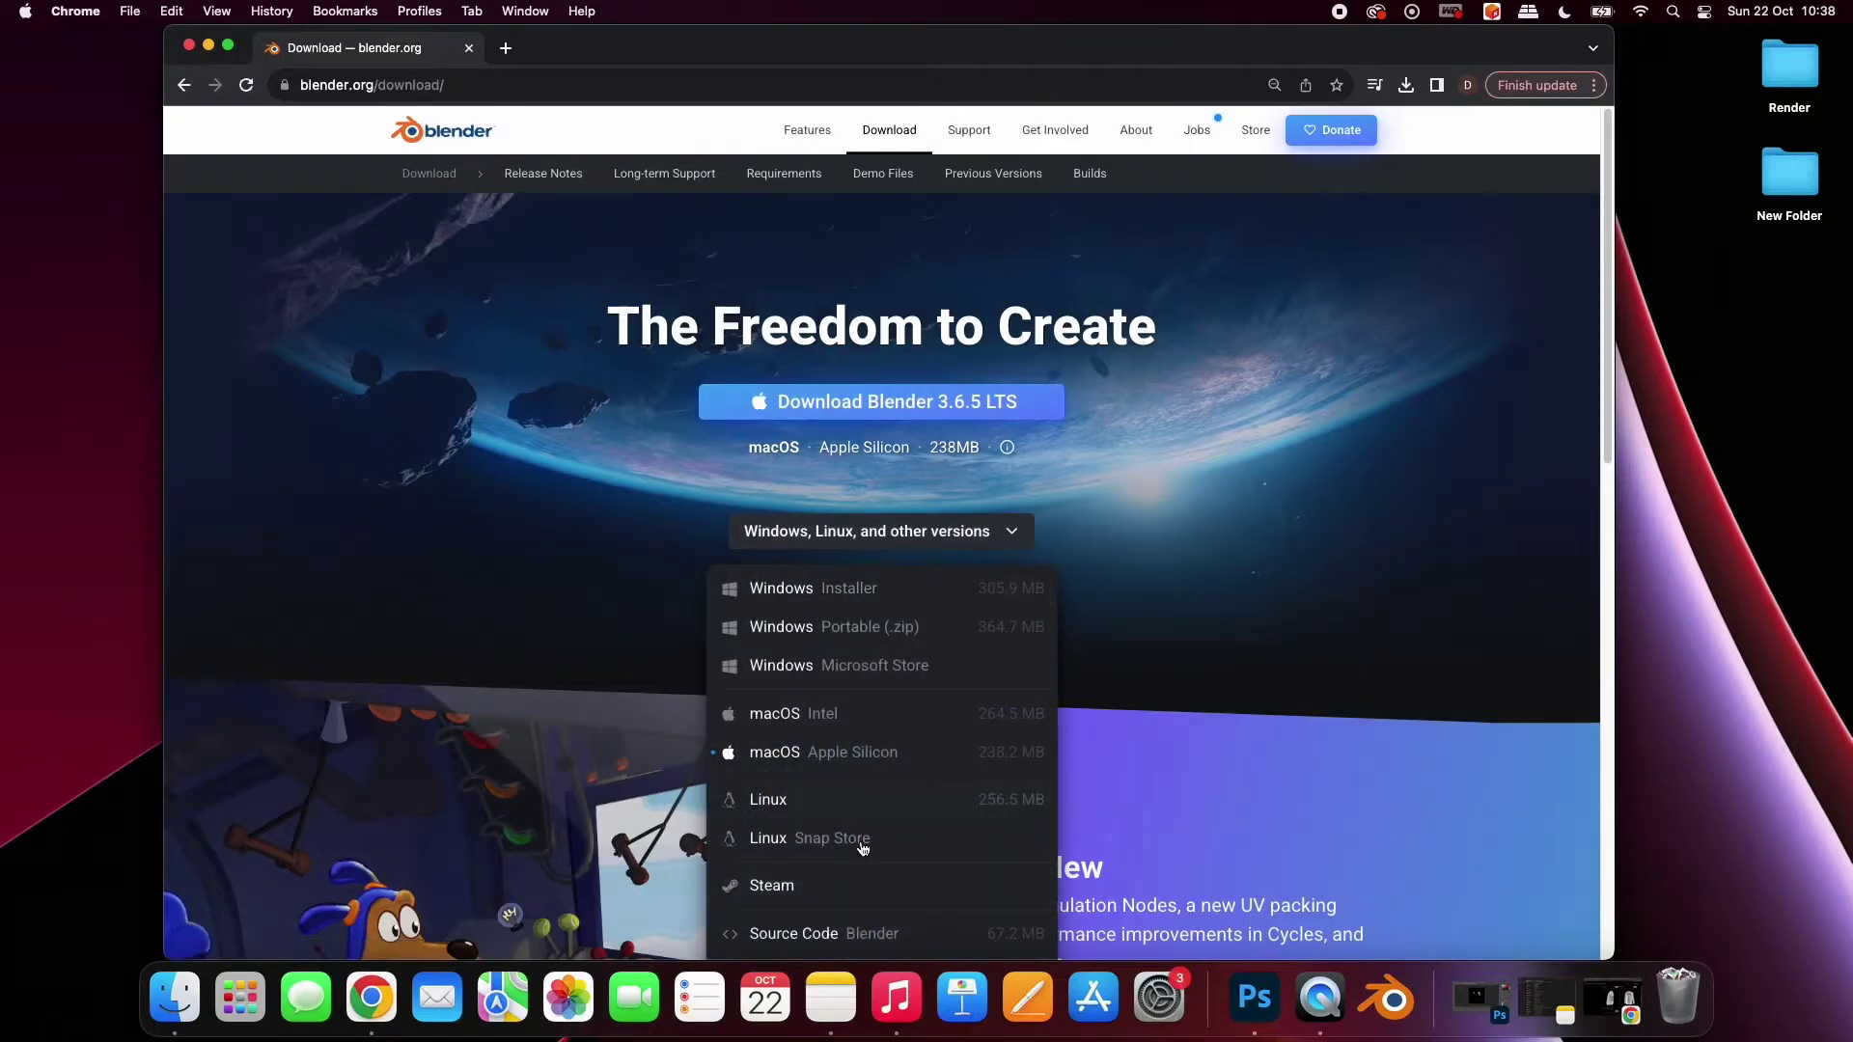
pyautogui.click(876, 527)
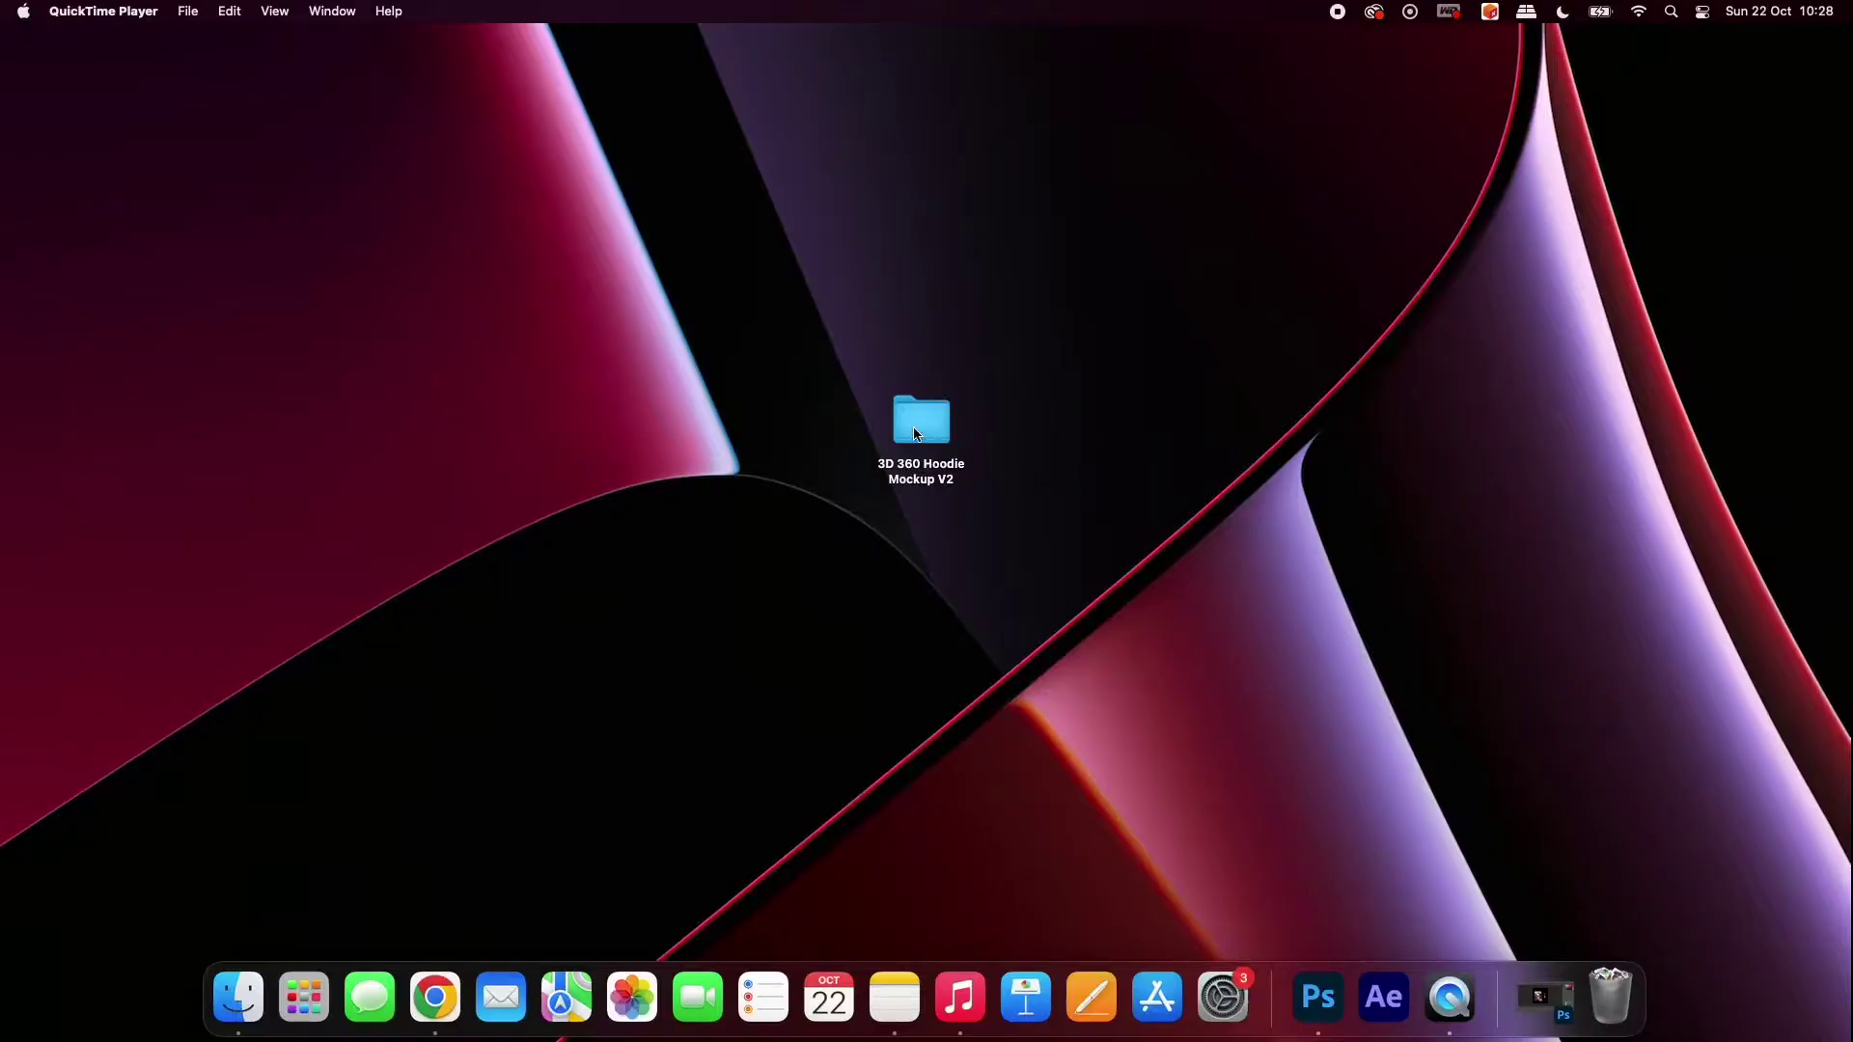
# Open the 3D 360 Hoodie Mockup V2 folder and launch Place_designs_here_hoodie.psd in Photoshop
pyautogui.click(917, 433)
pyautogui.doubleClick(923, 435)
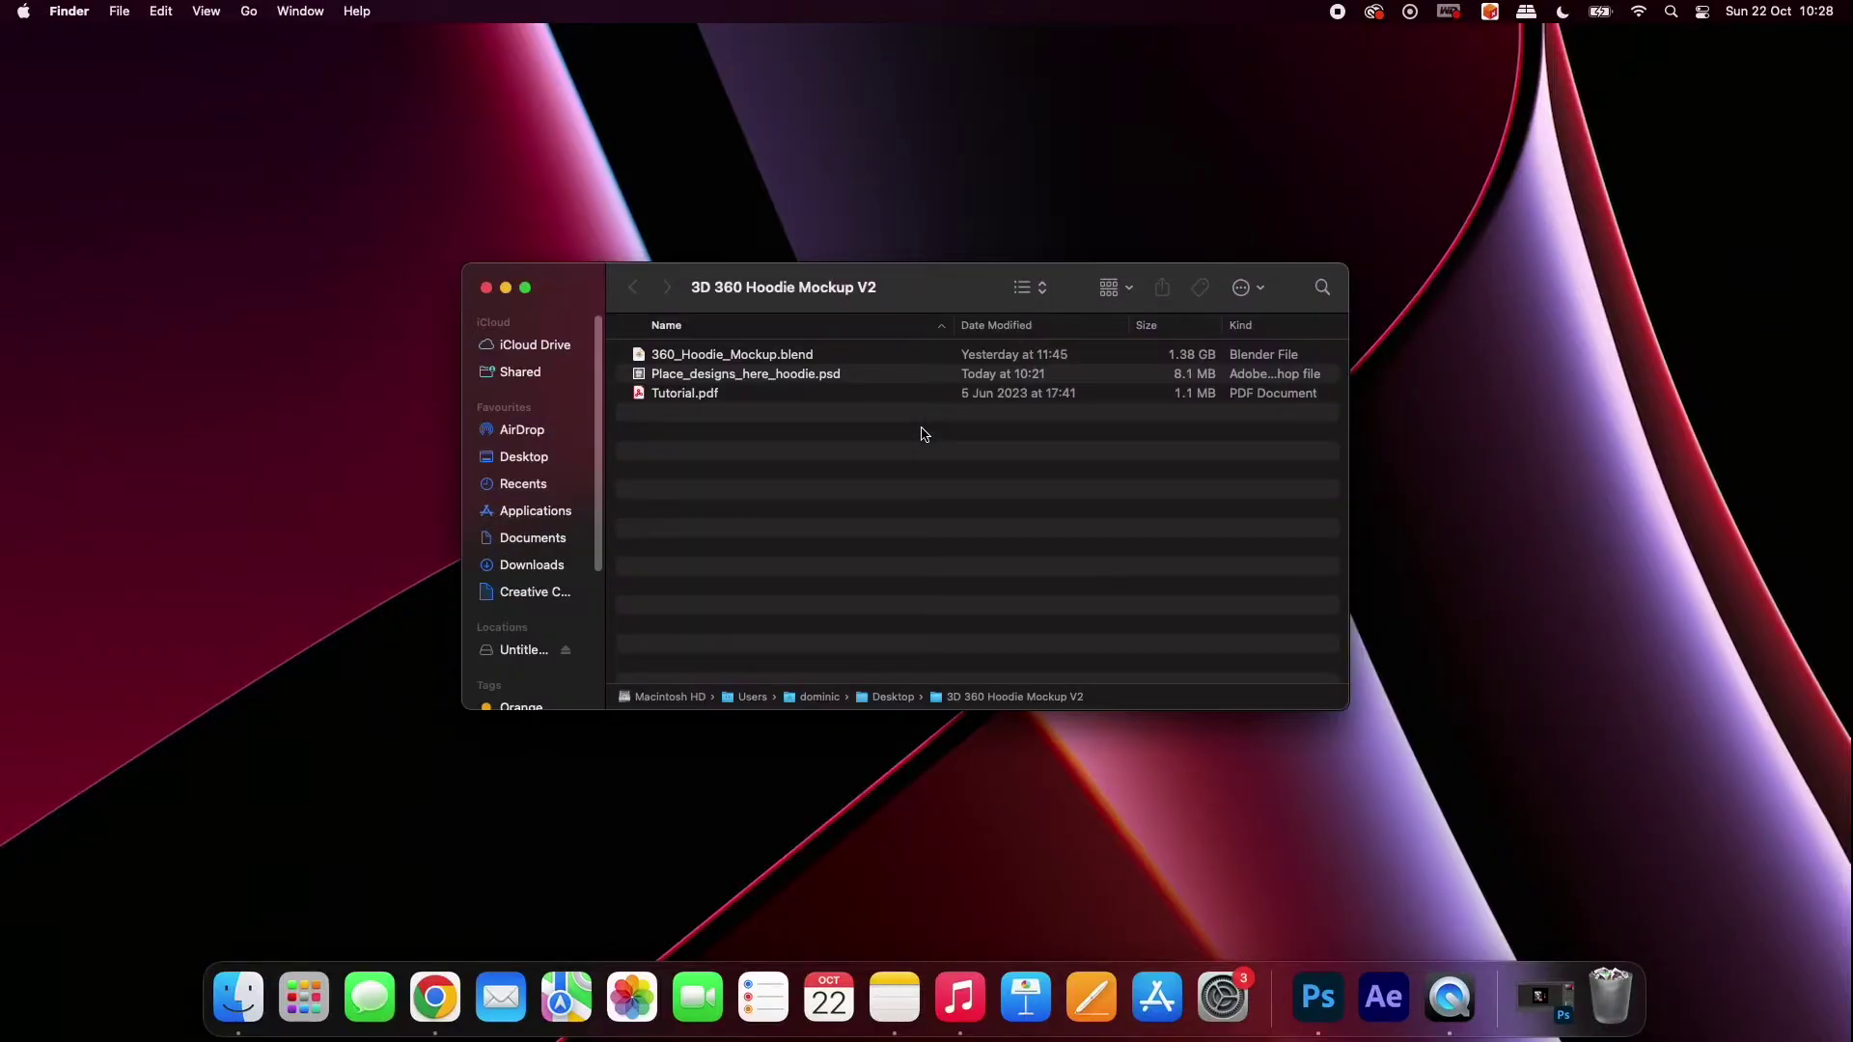
pyautogui.click(683, 378)
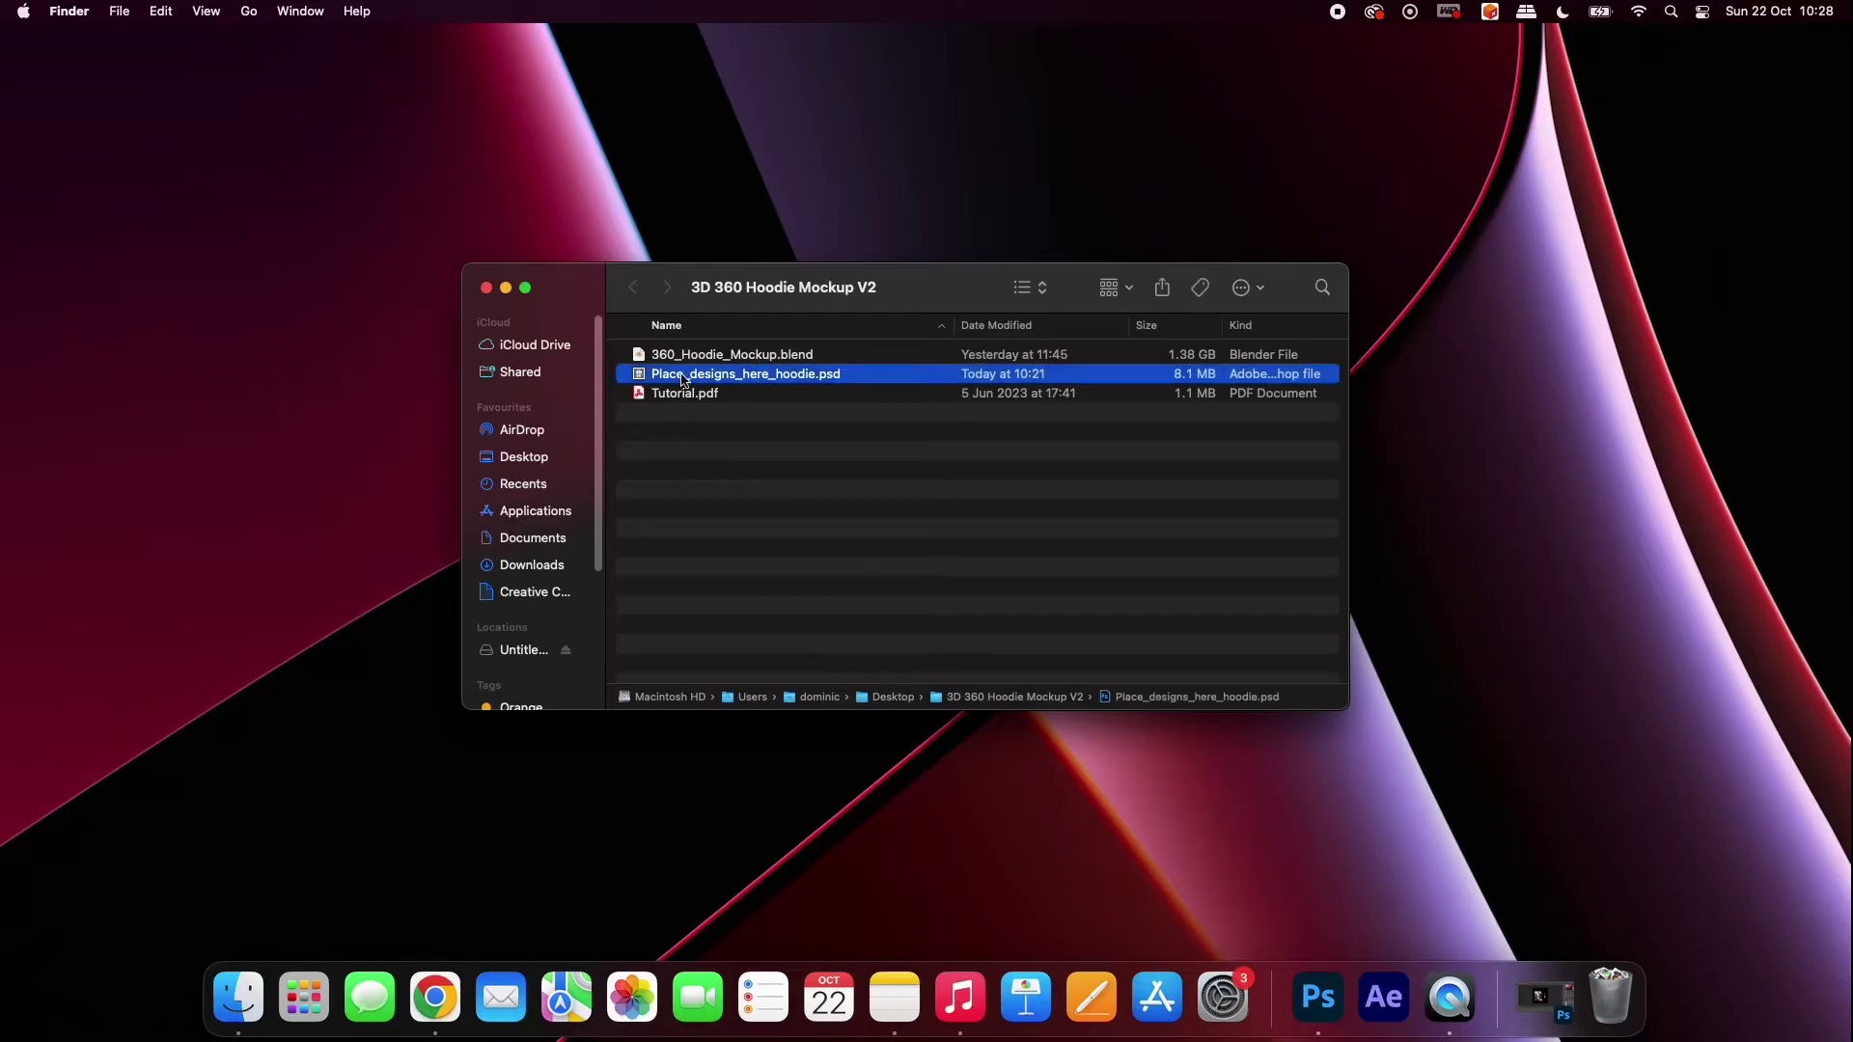
pyautogui.doubleClick(734, 376)
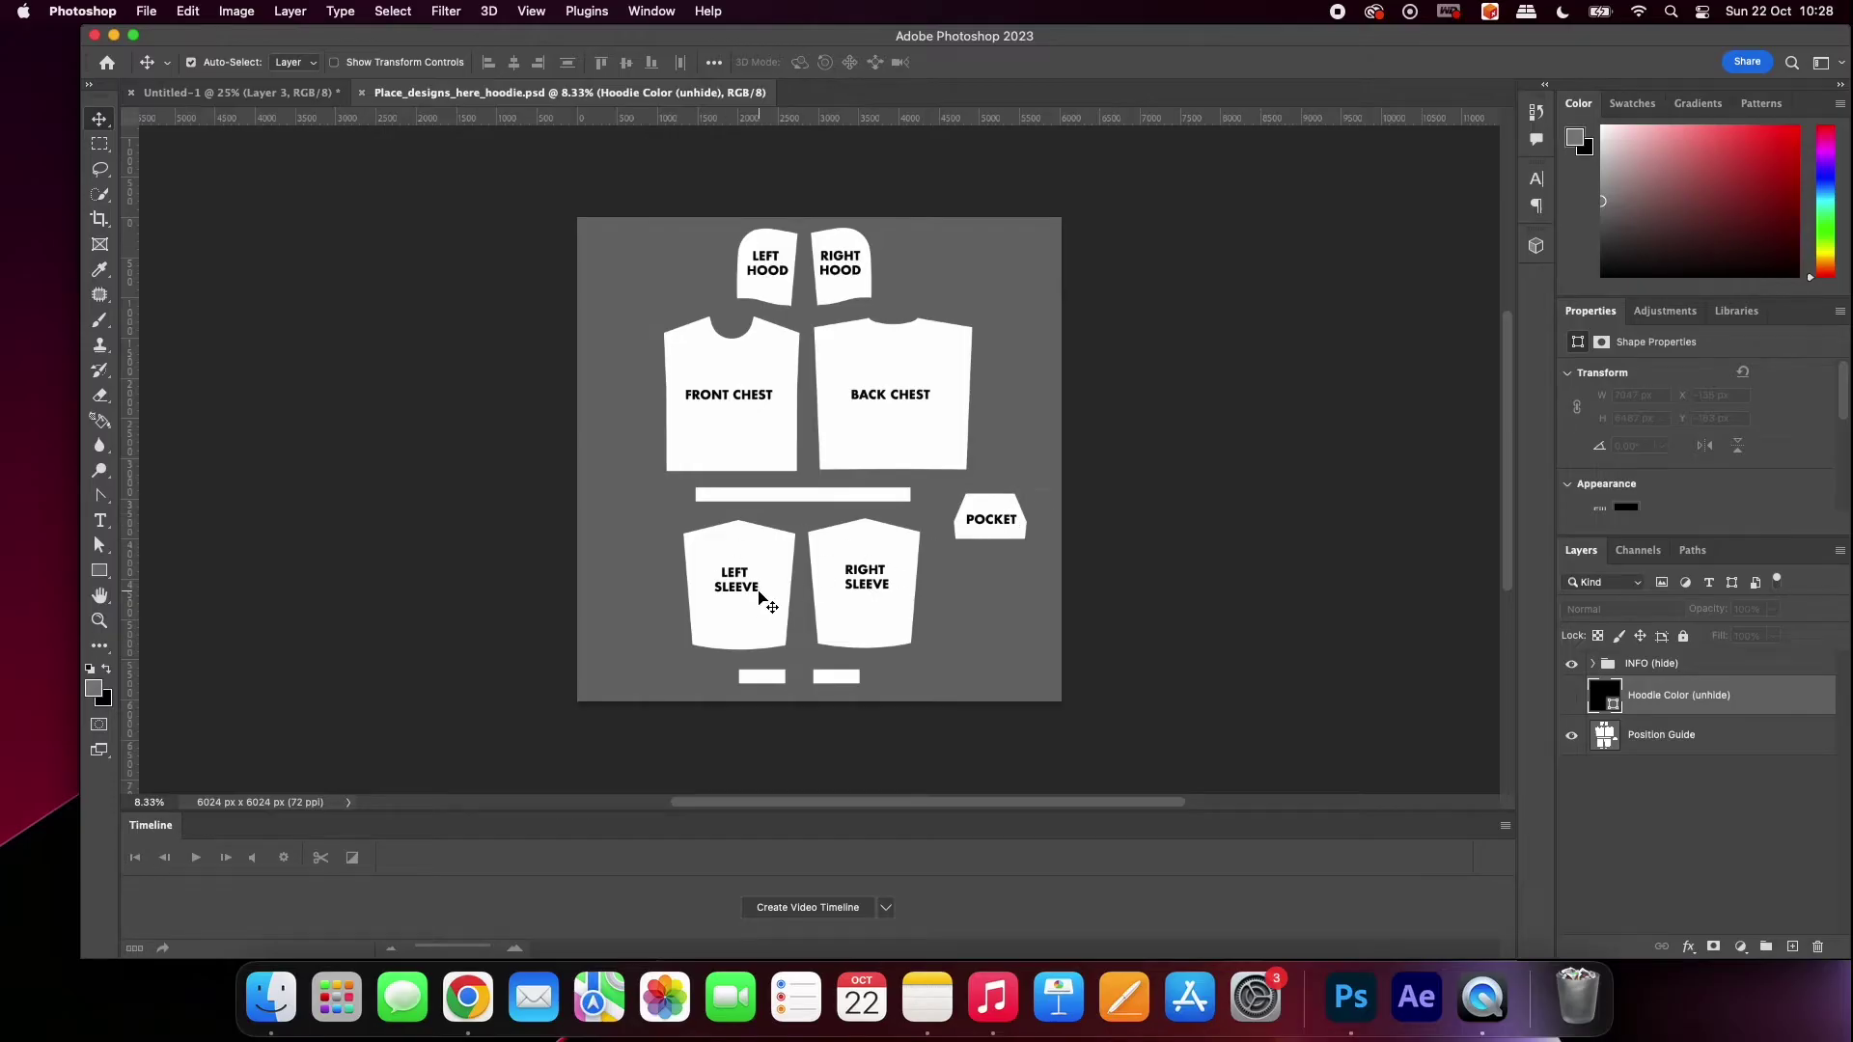
# Hide the INFO labels, place and scale the skull chest design, then add the pink sleeve tags
pyautogui.click(1570, 664)
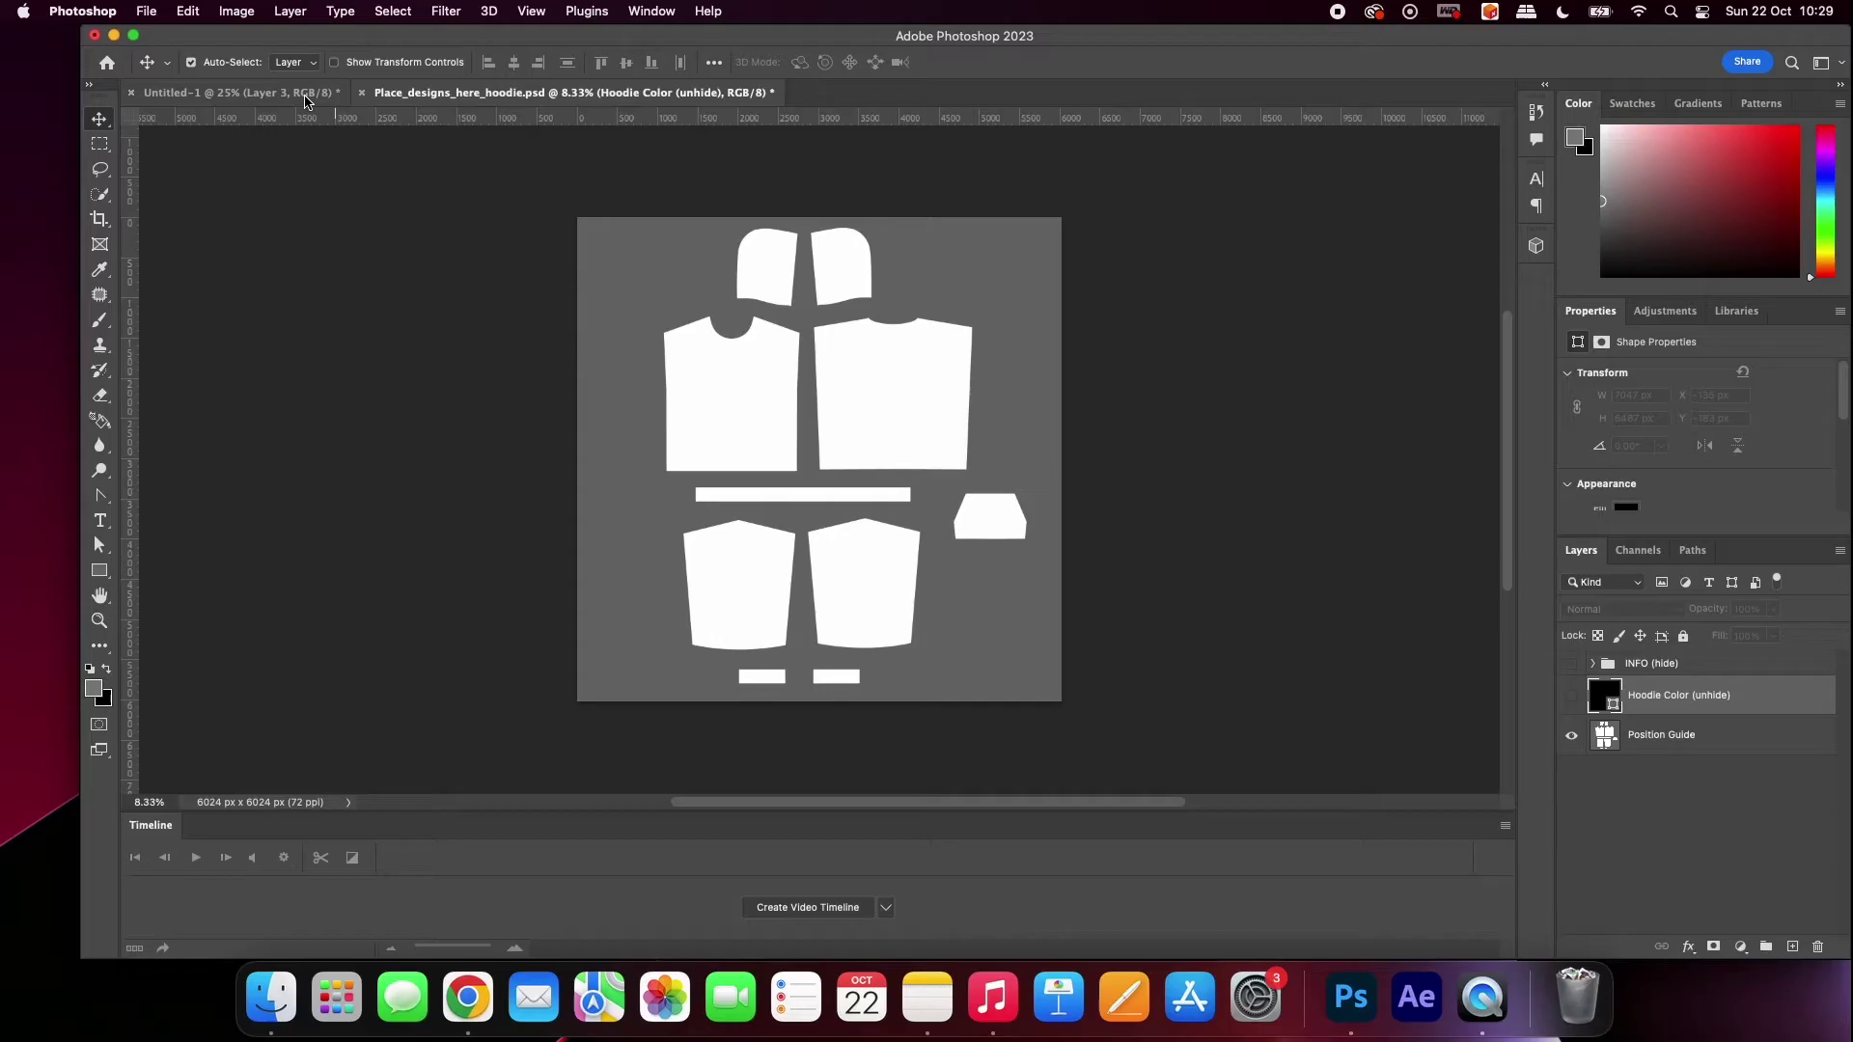
pyautogui.click(285, 92)
pyautogui.click(764, 454)
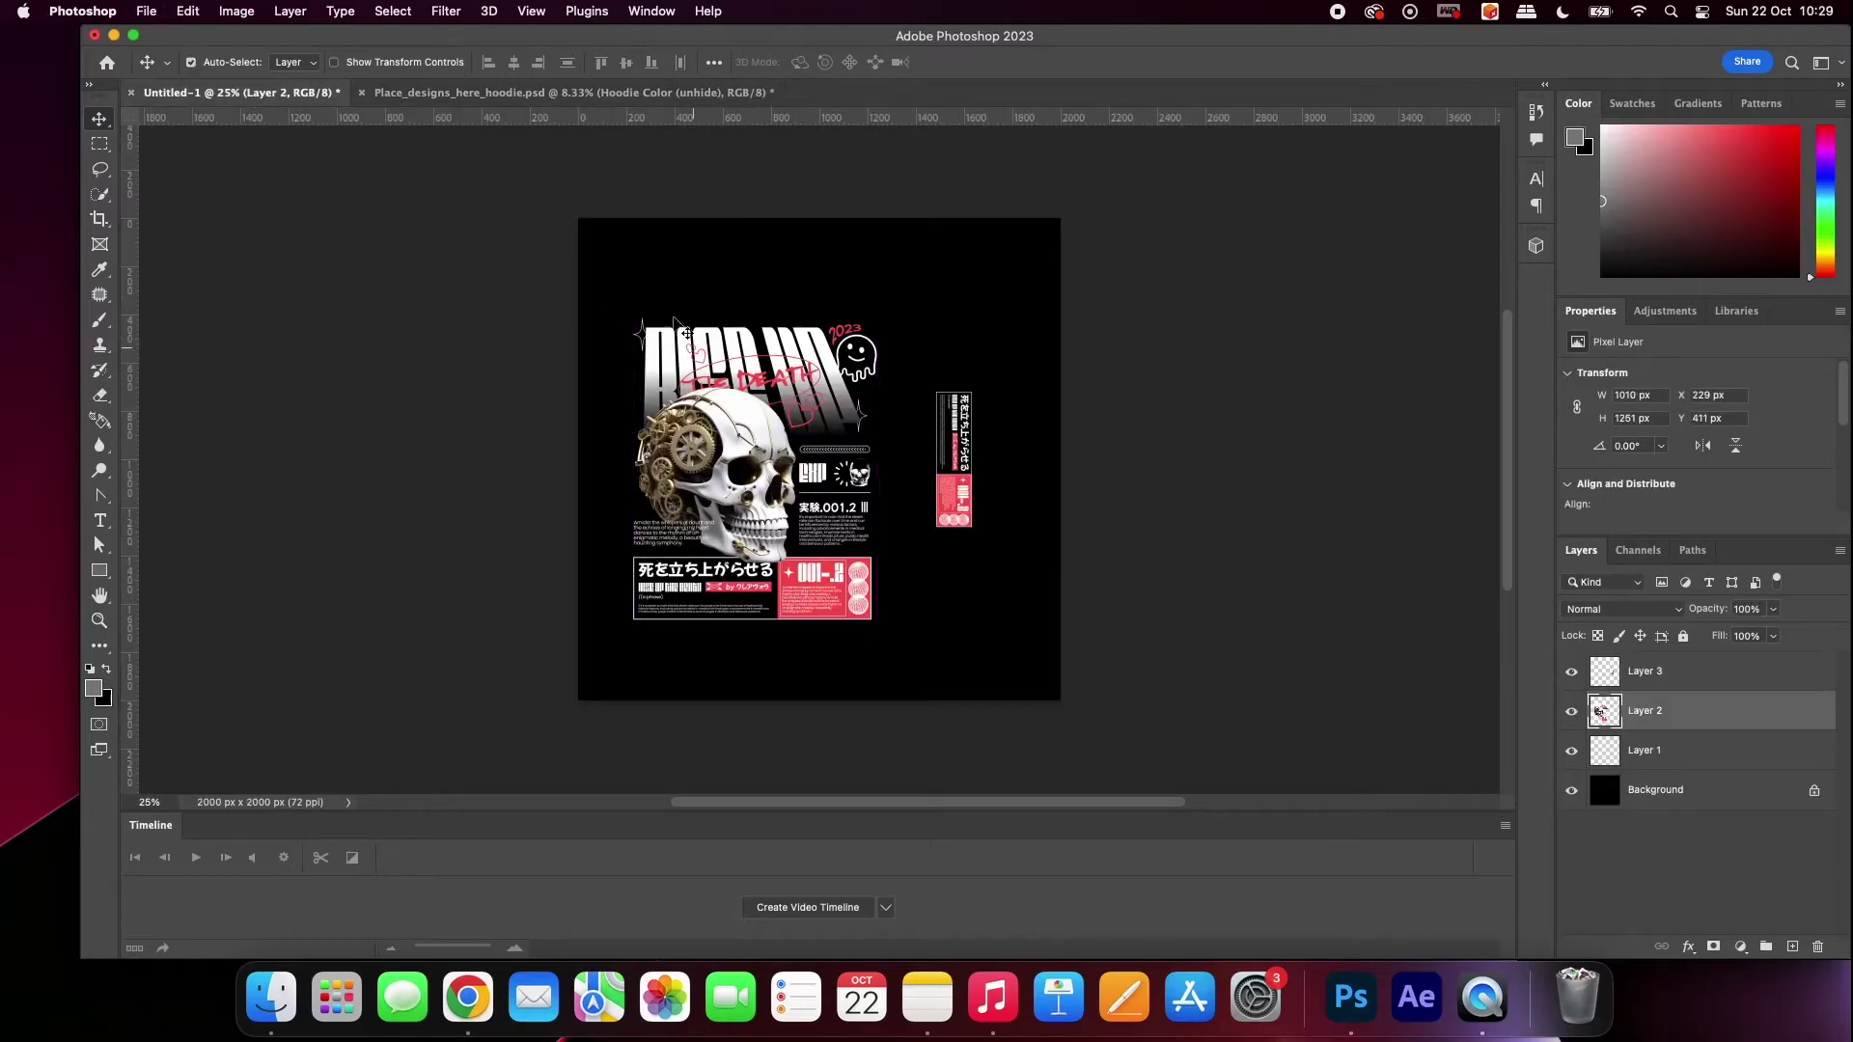
pyautogui.moveTo(540, 80); pyautogui.dragTo(751, 400)
pyautogui.press('super+t')
pyautogui.press('Return')
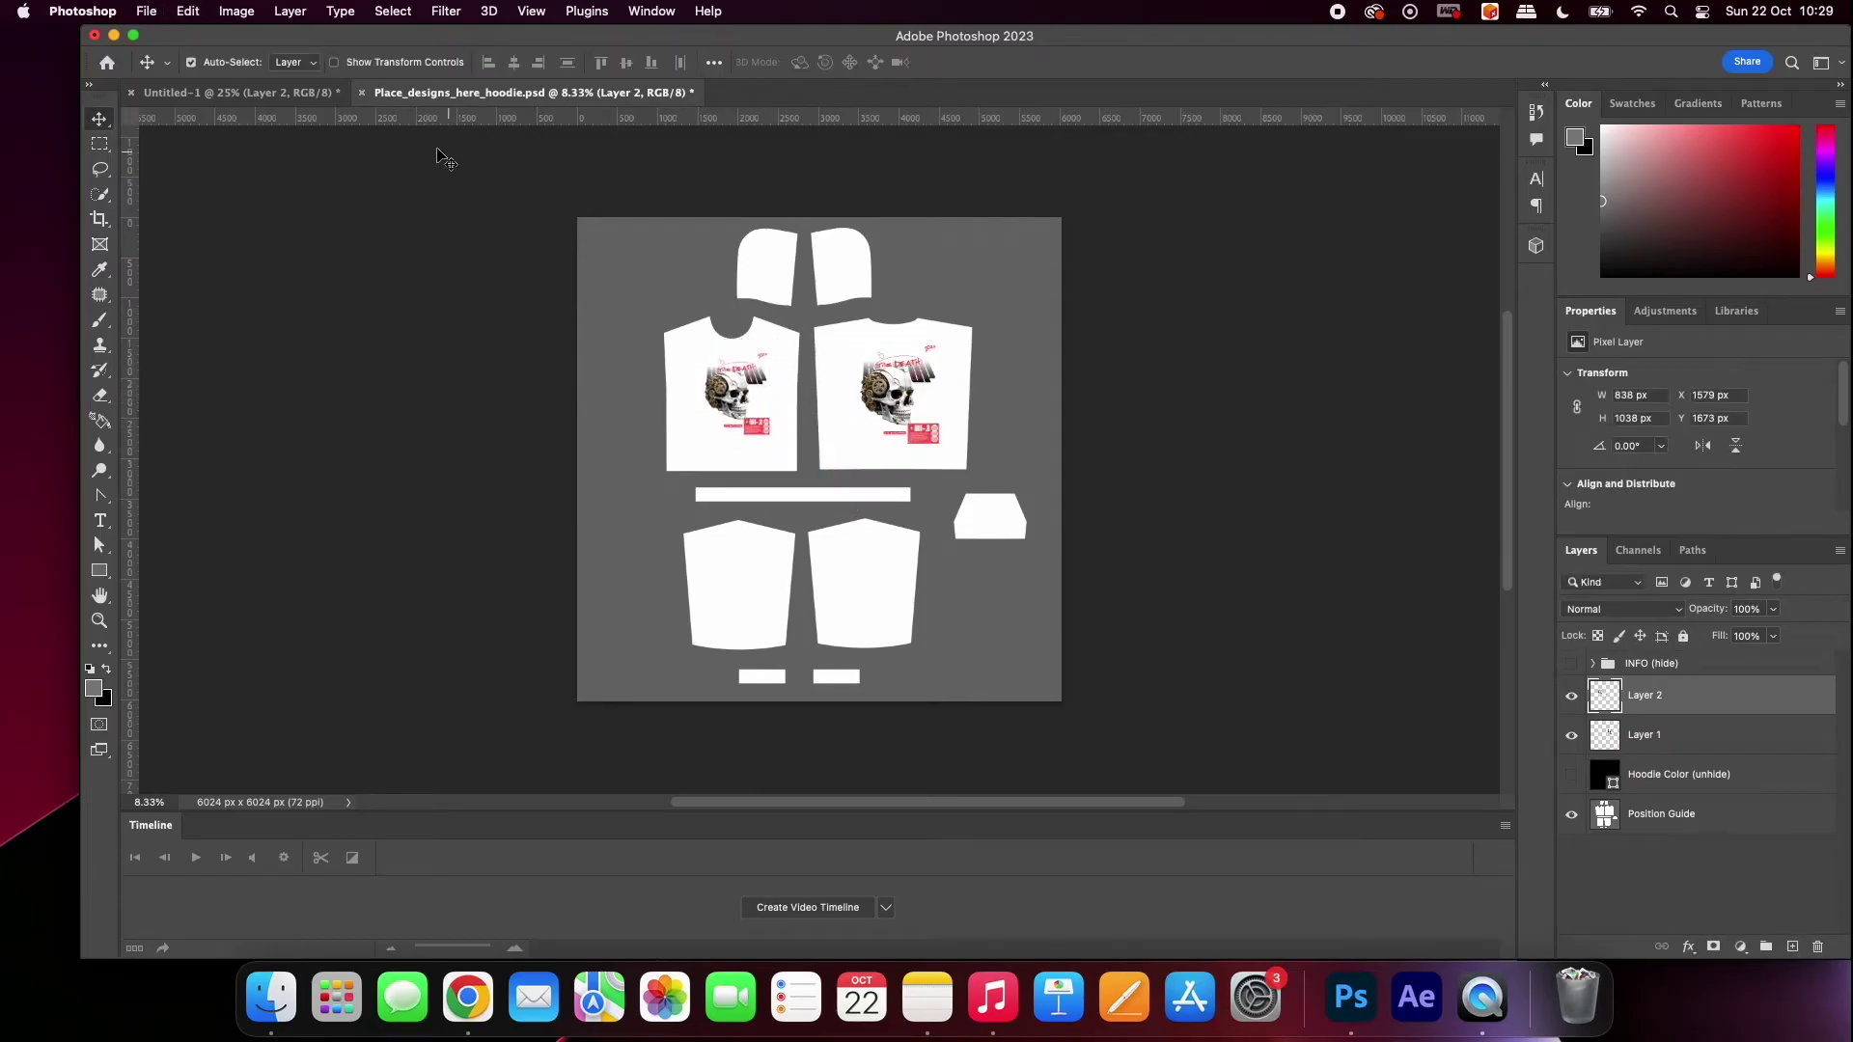
pyautogui.click(290, 93)
pyautogui.moveTo(932, 480); pyautogui.dragTo(869, 625)
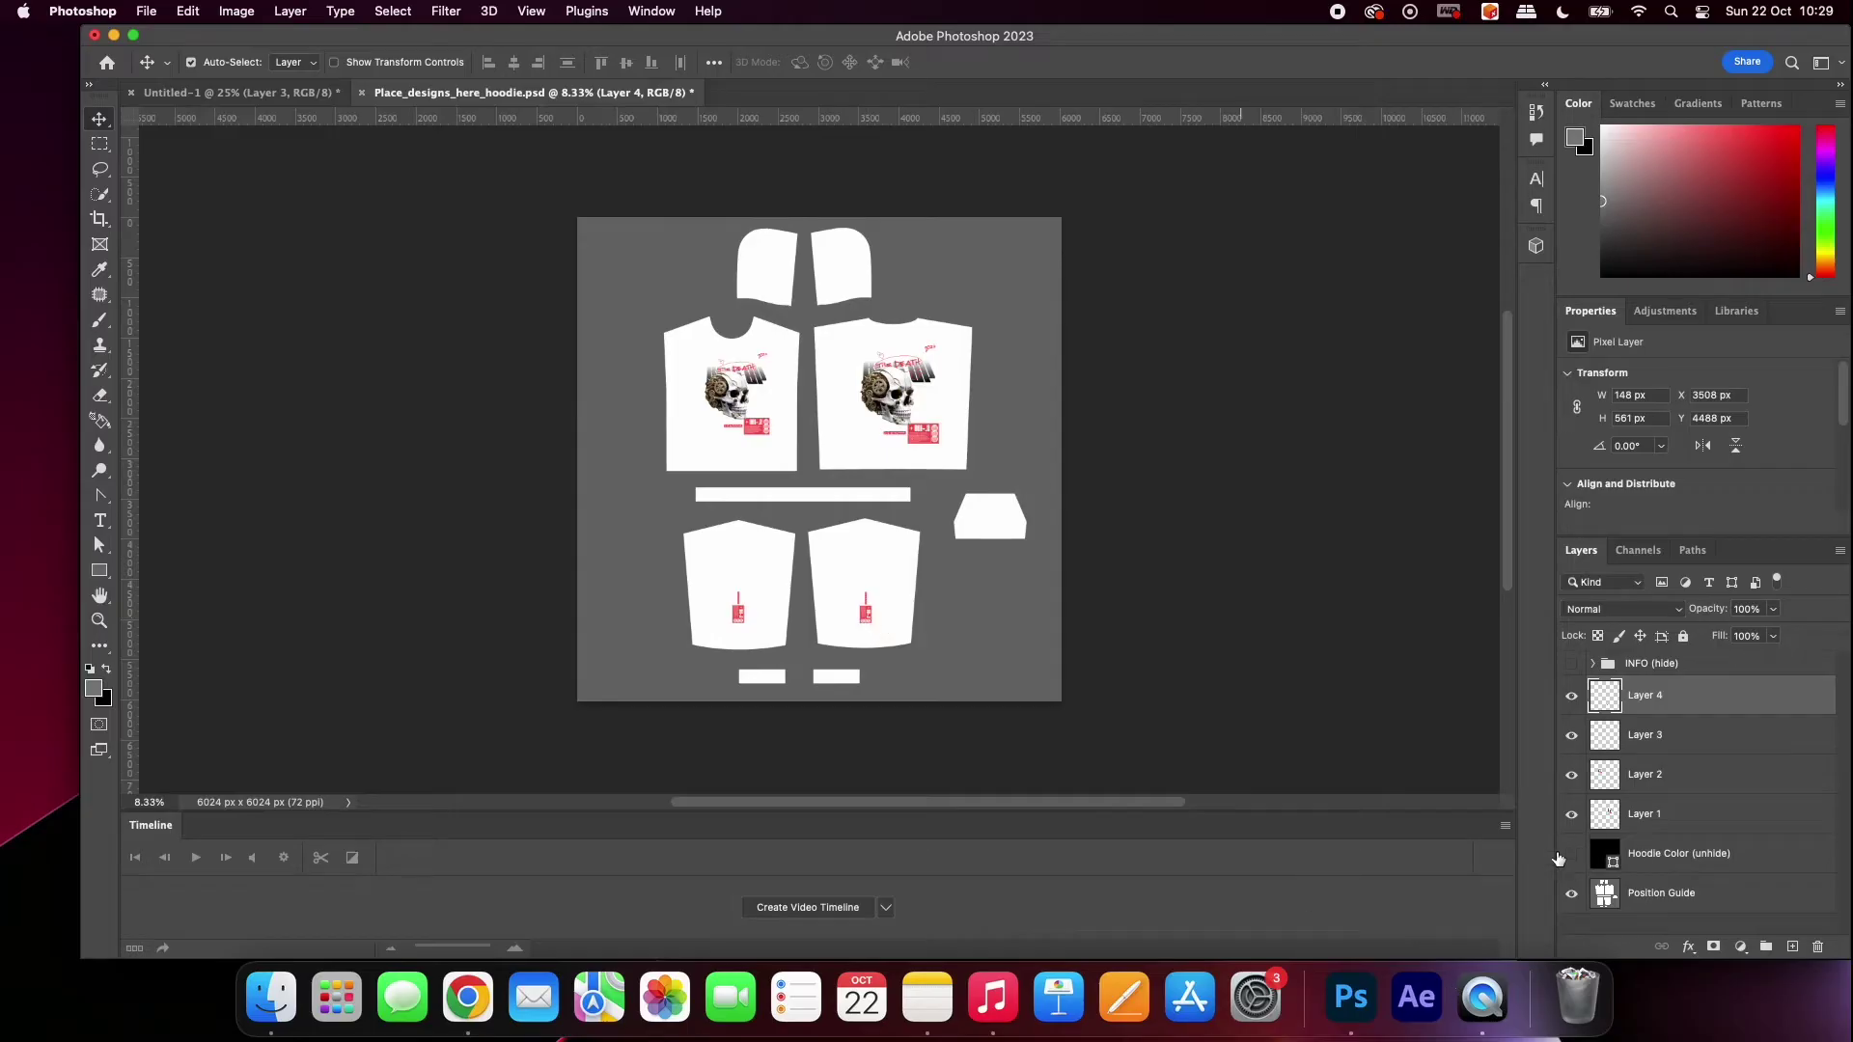
# Show the black Hoodie Color layer and check its fill colour without changing it
pyautogui.click(1572, 855)
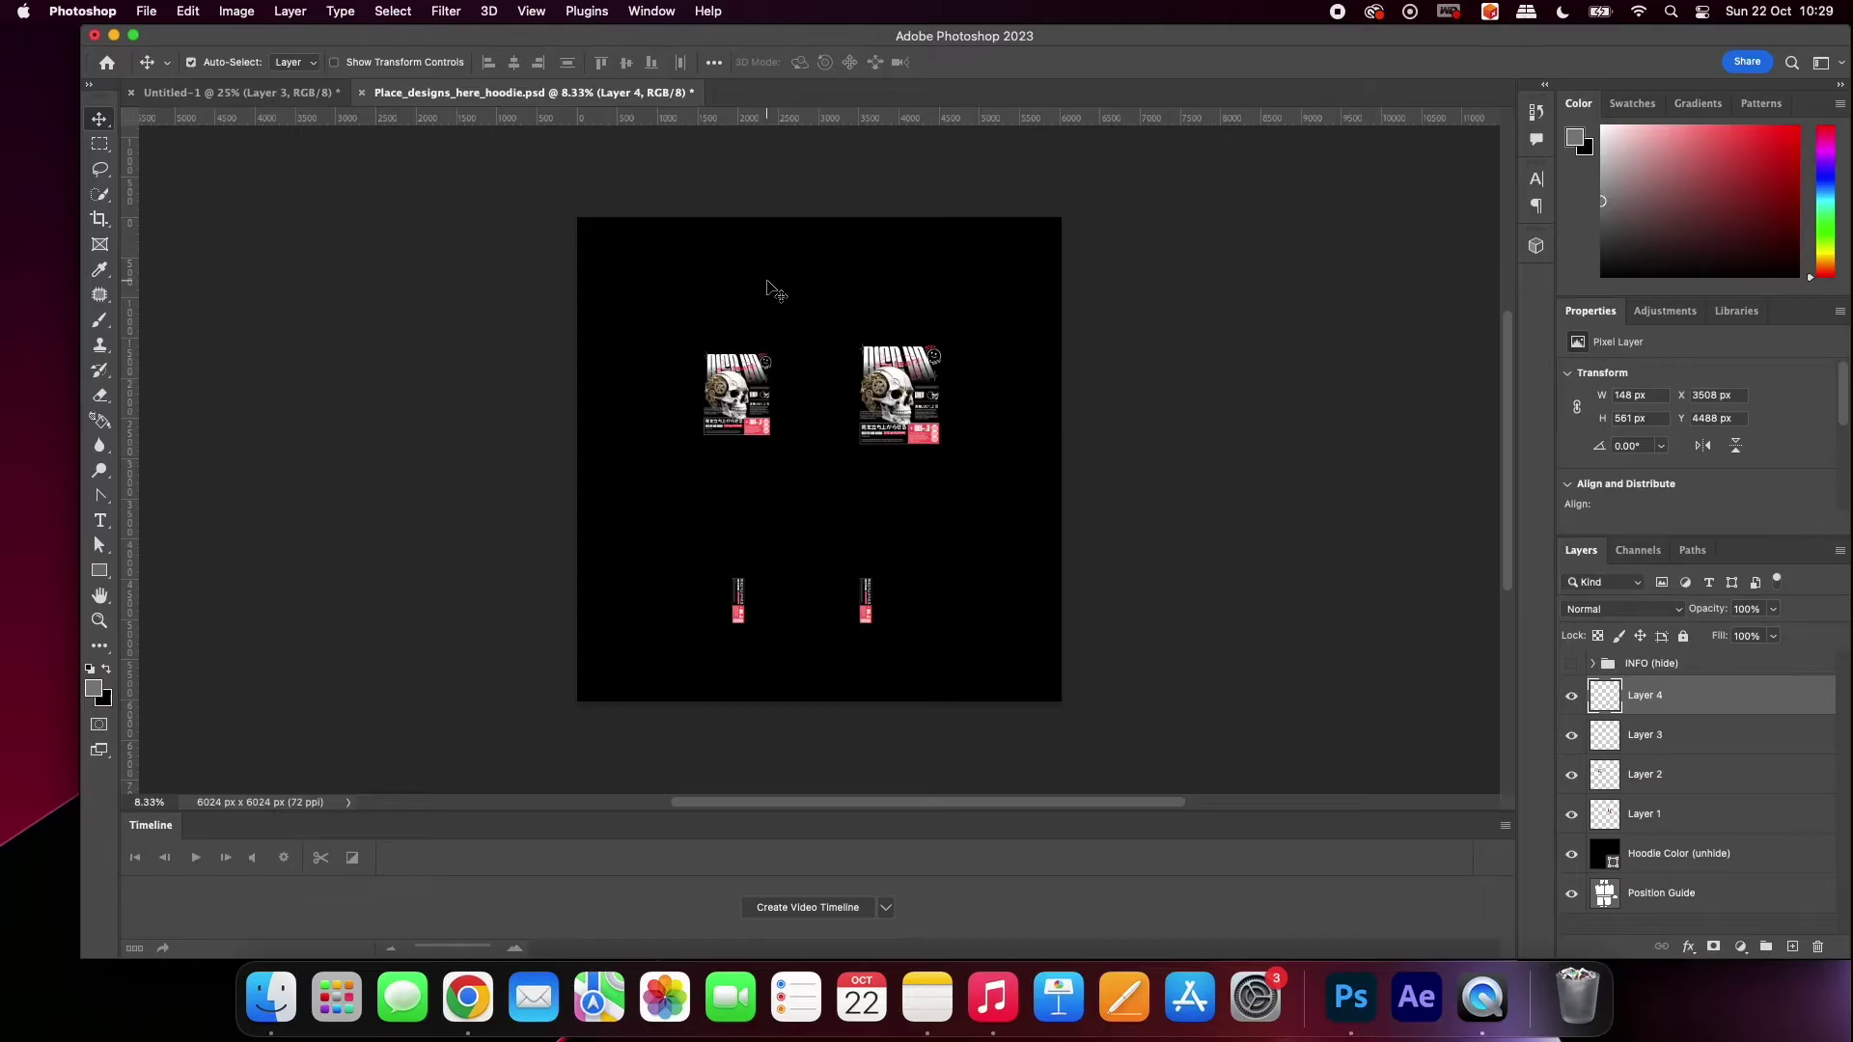
pyautogui.click(771, 286)
pyautogui.press('a')
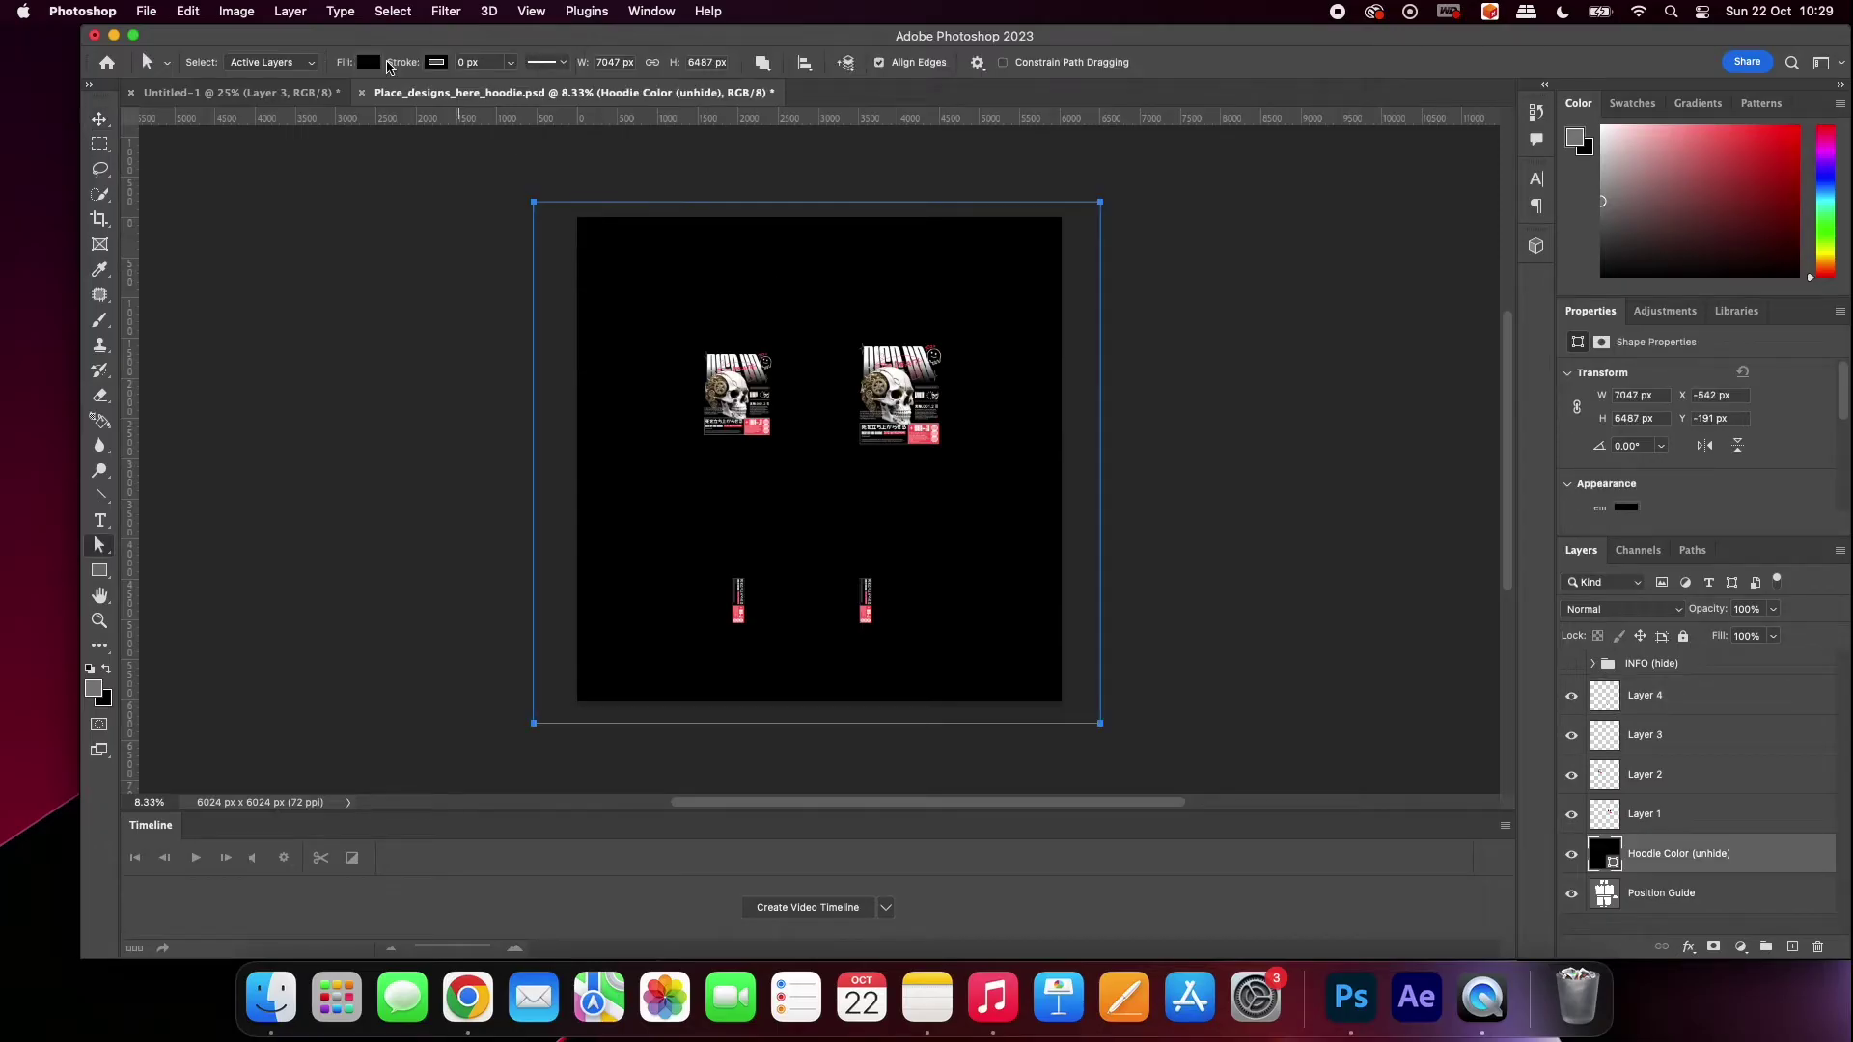
pyautogui.click(385, 67)
pyautogui.click(488, 100)
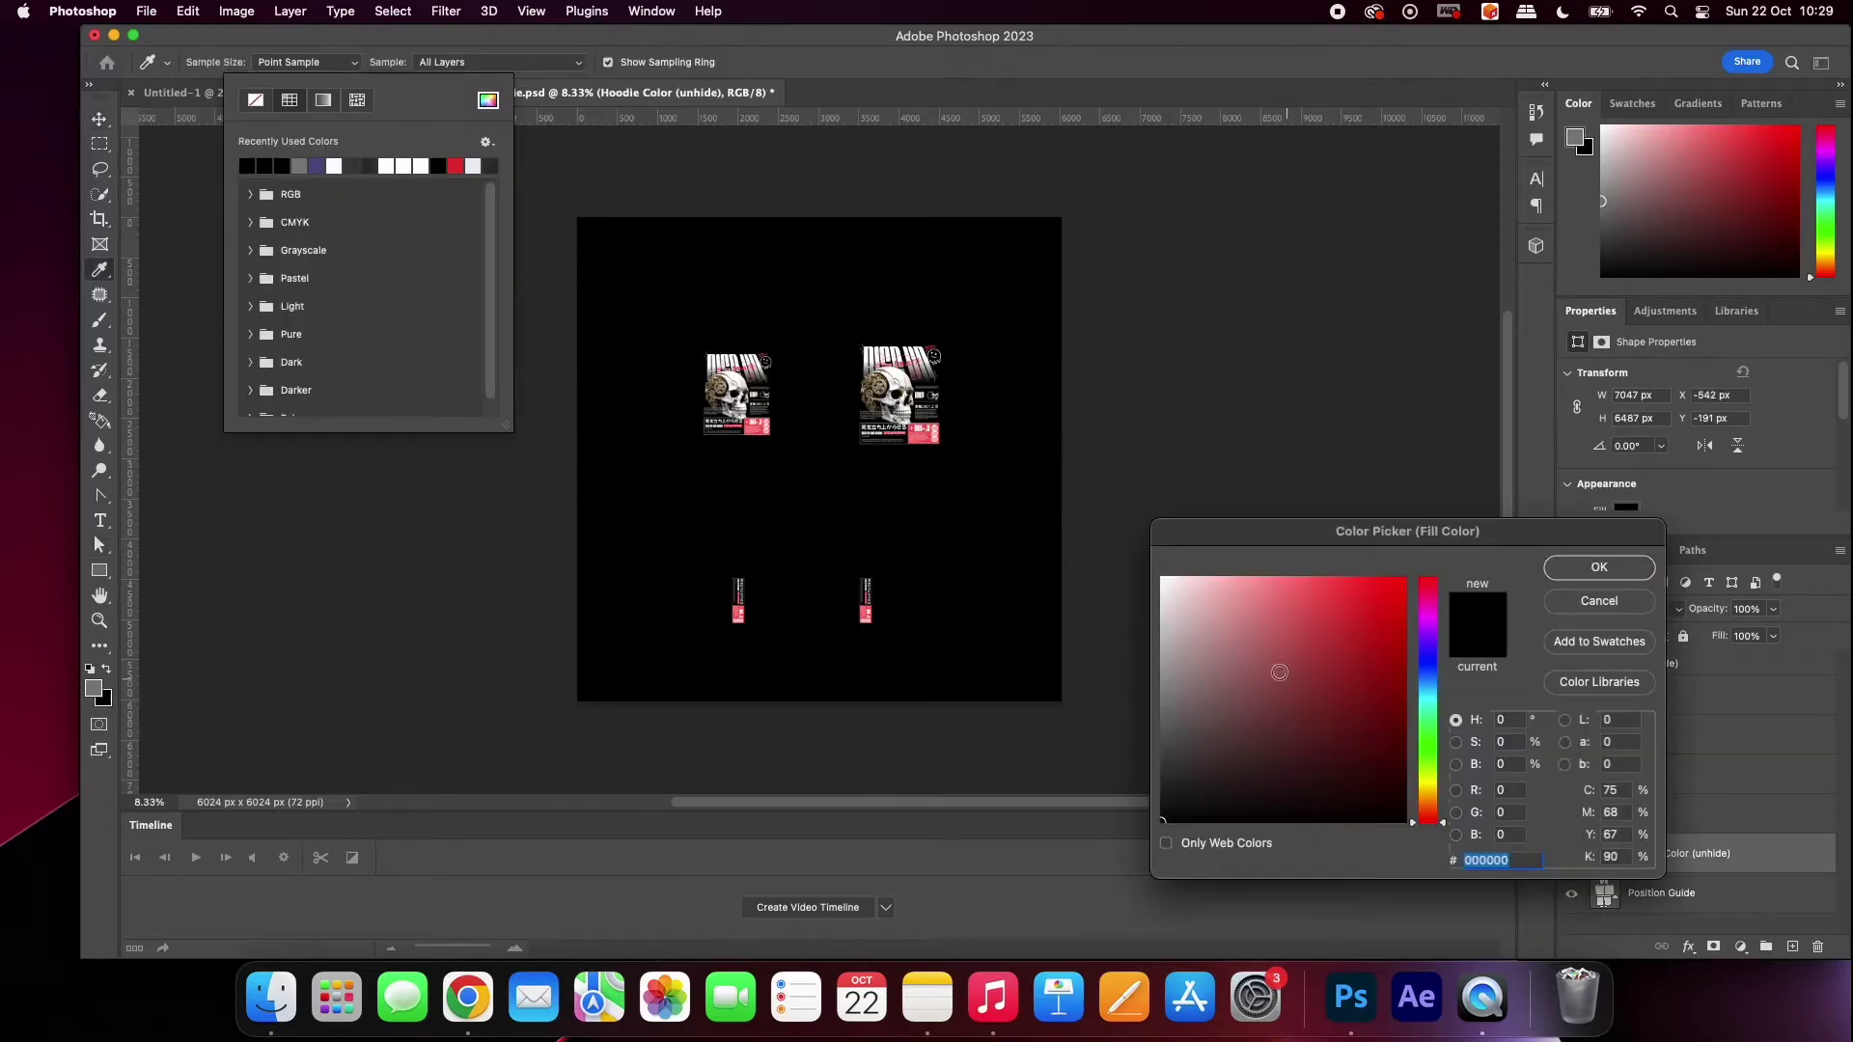
pyautogui.click(1550, 600)
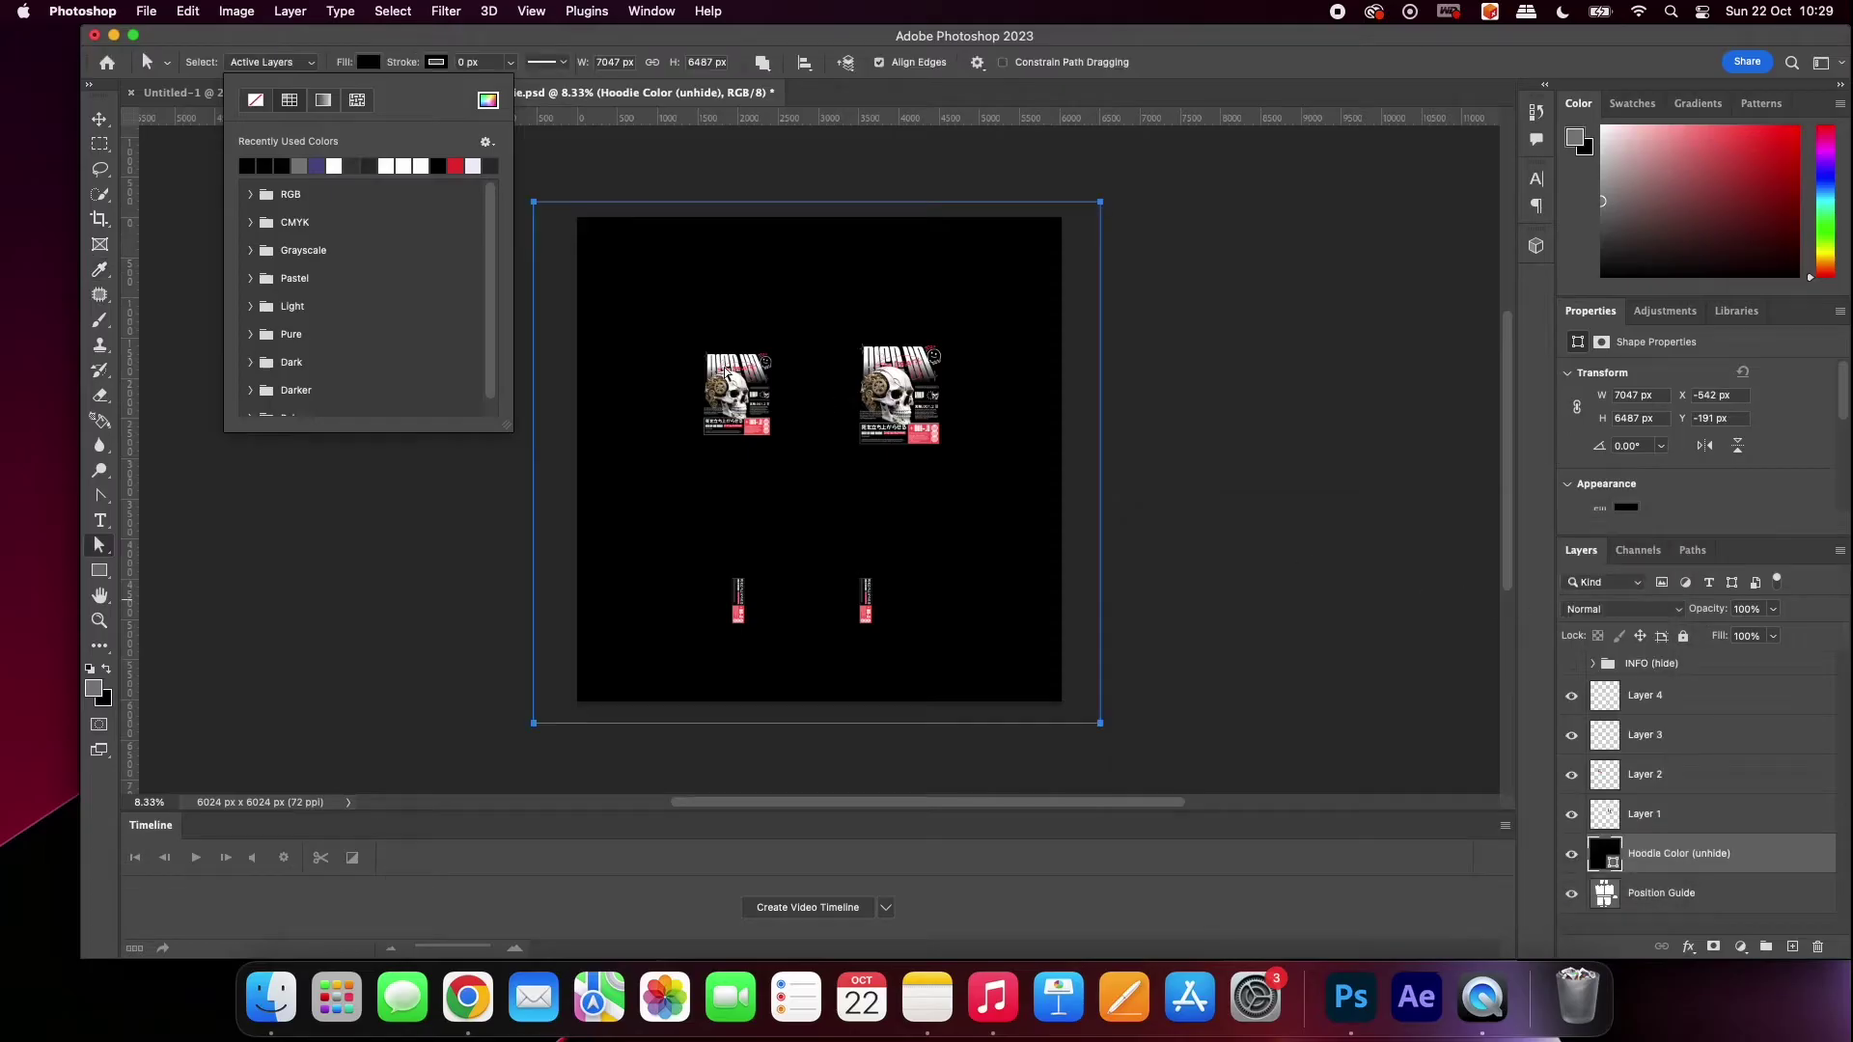
pyautogui.click(99, 118)
pyautogui.click(406, 294)
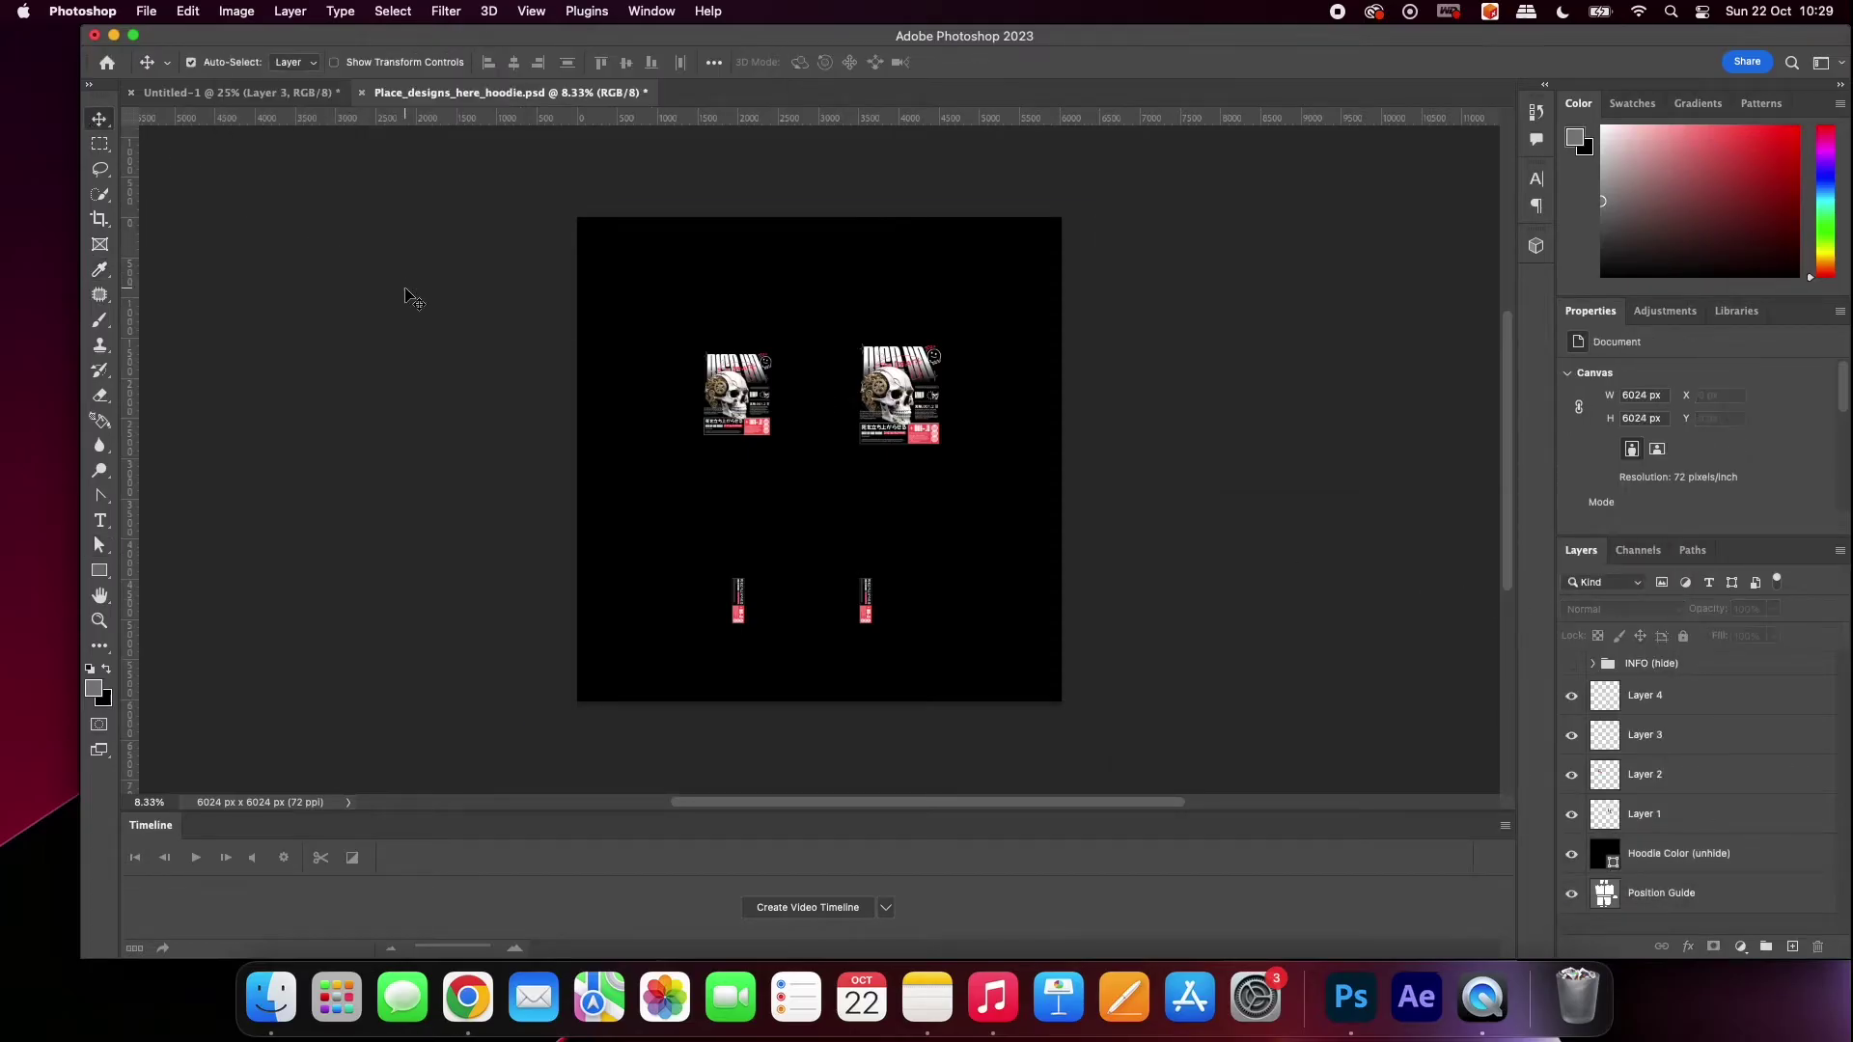
# Save Place_designs_here_hoodie.psd and minimise Photoshop
pyautogui.click(140, 10)
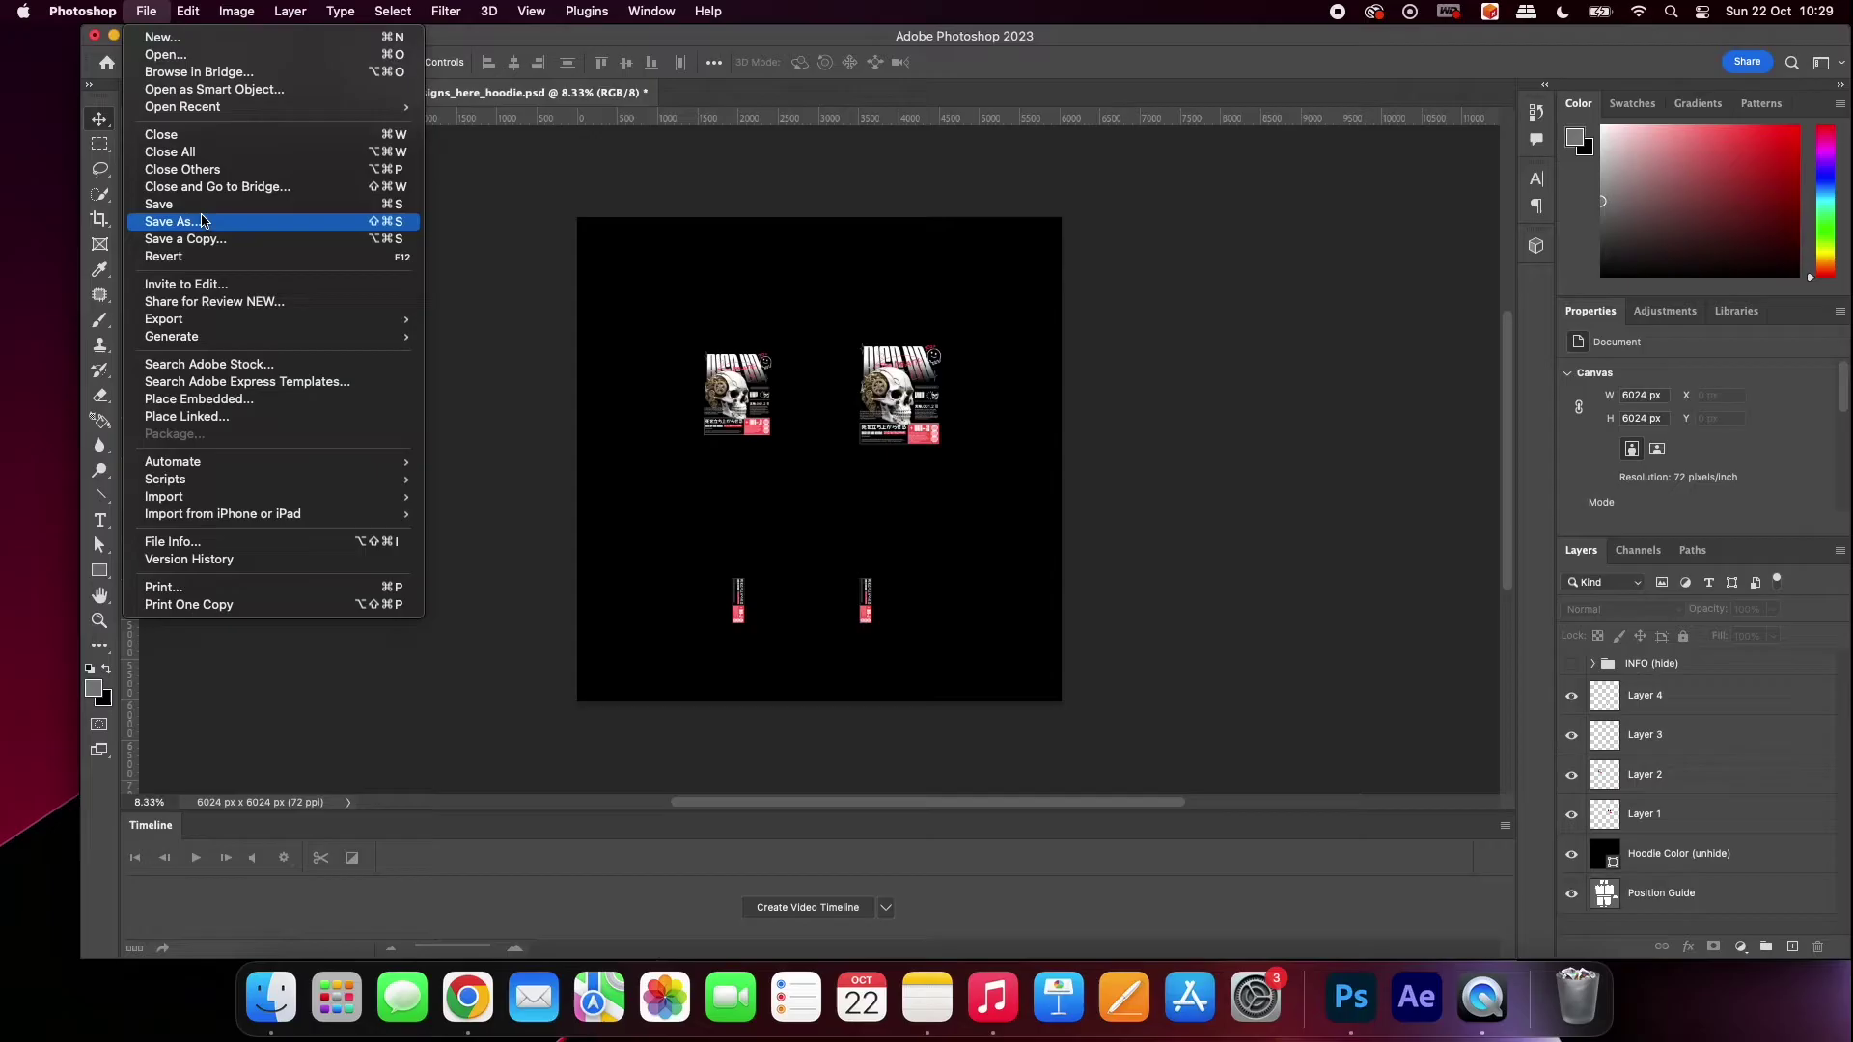
pyautogui.click(203, 205)
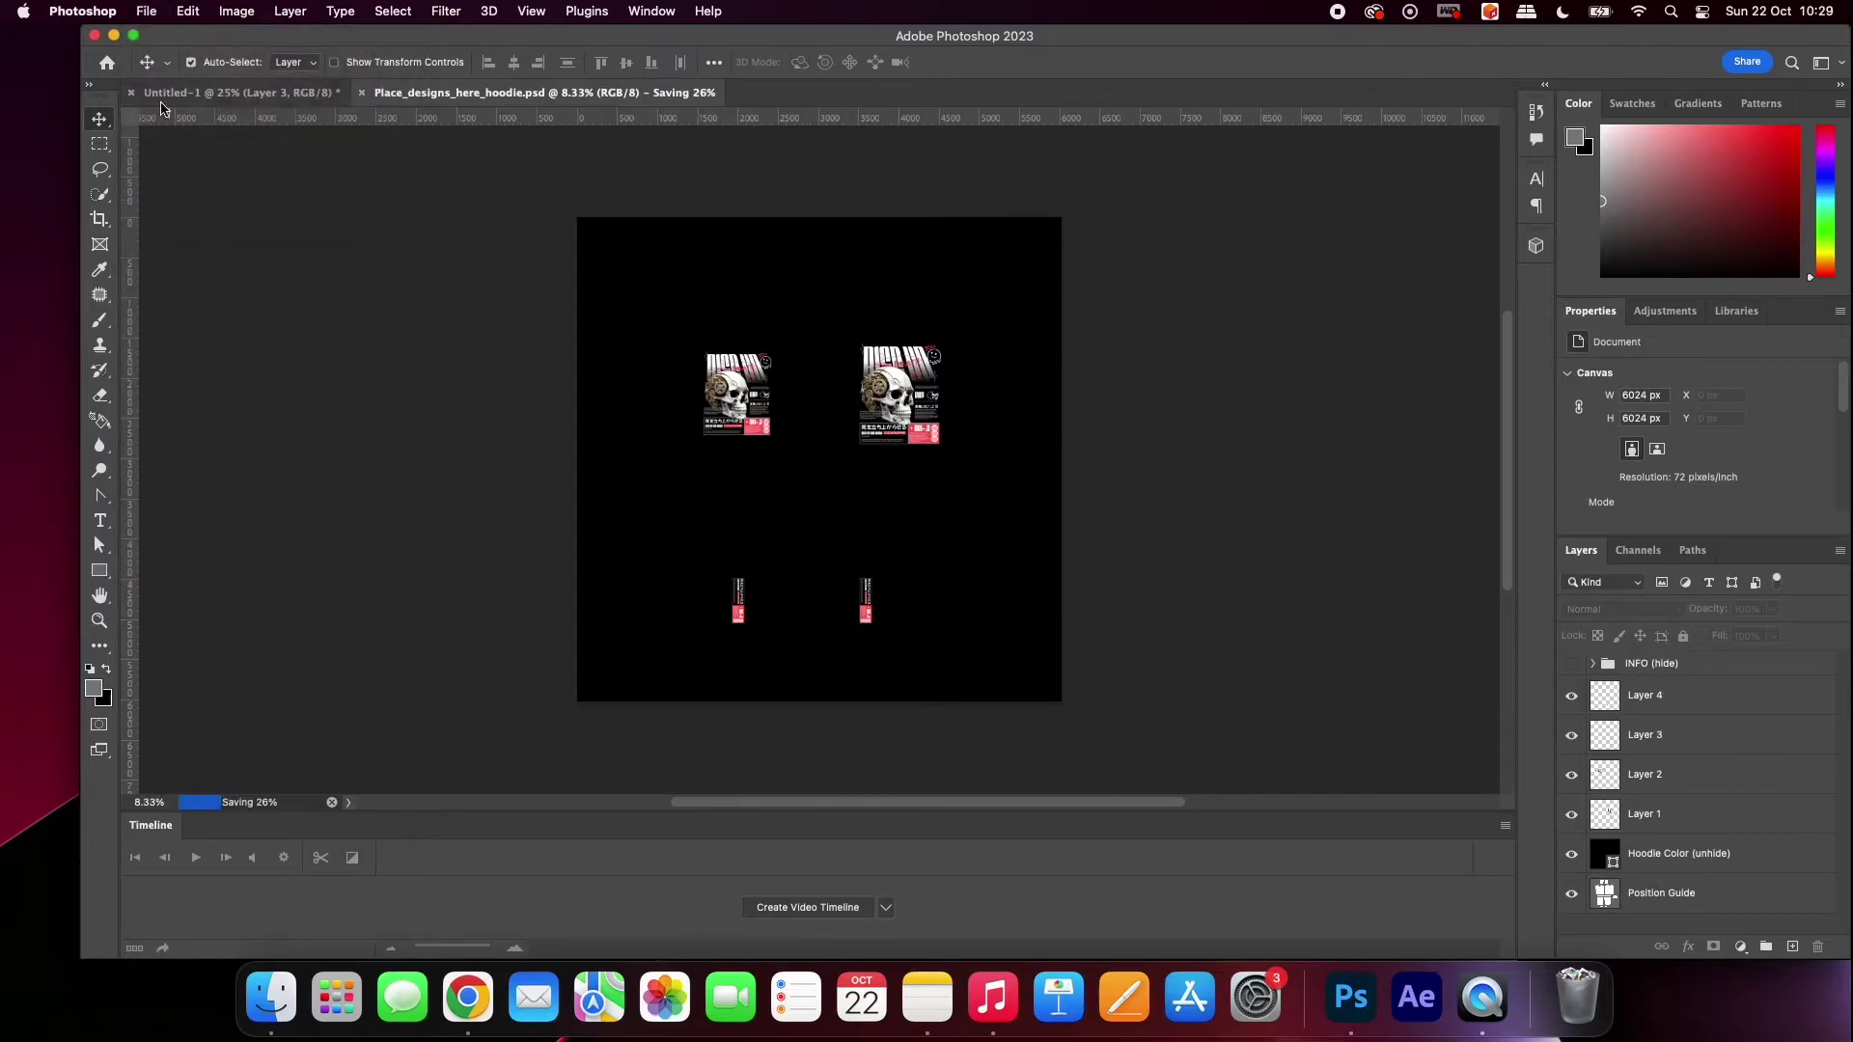
pyautogui.click(113, 34)
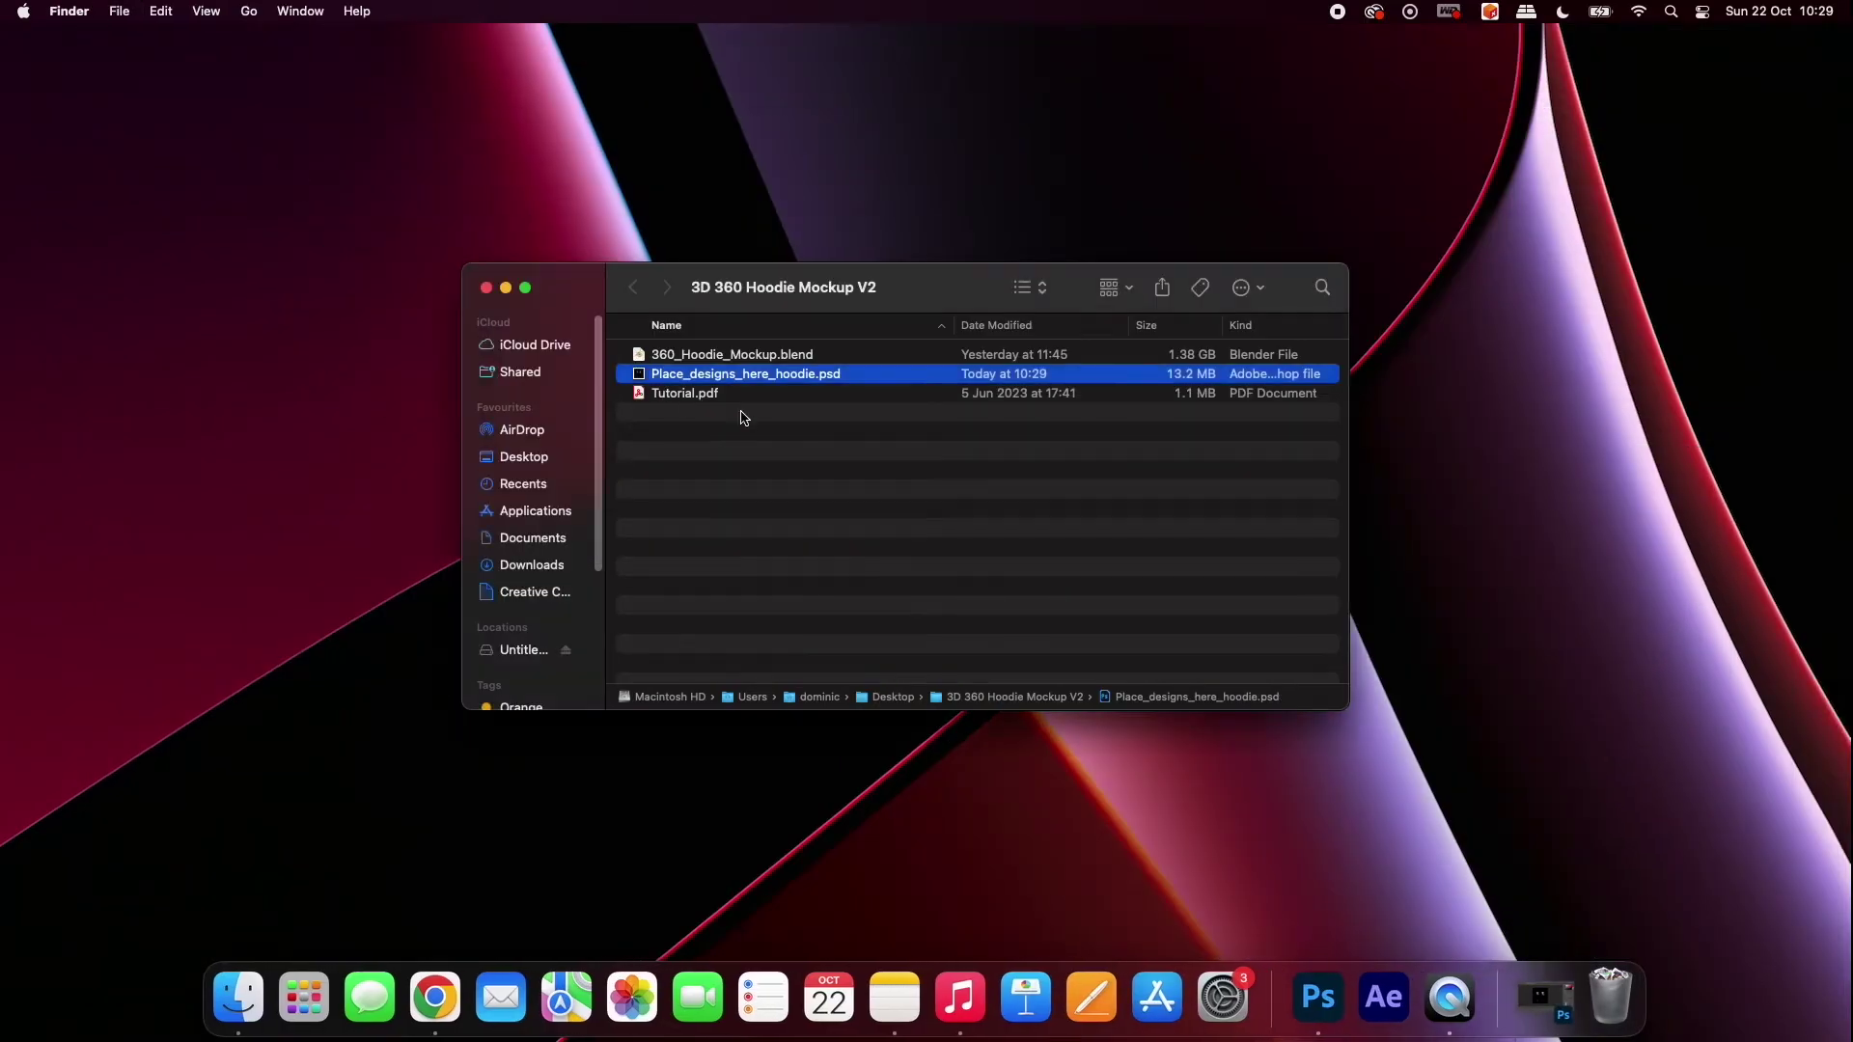
# Open 360_Hoodie_Mockup.blend from the Finder folder in Blender
pyautogui.click(666, 356)
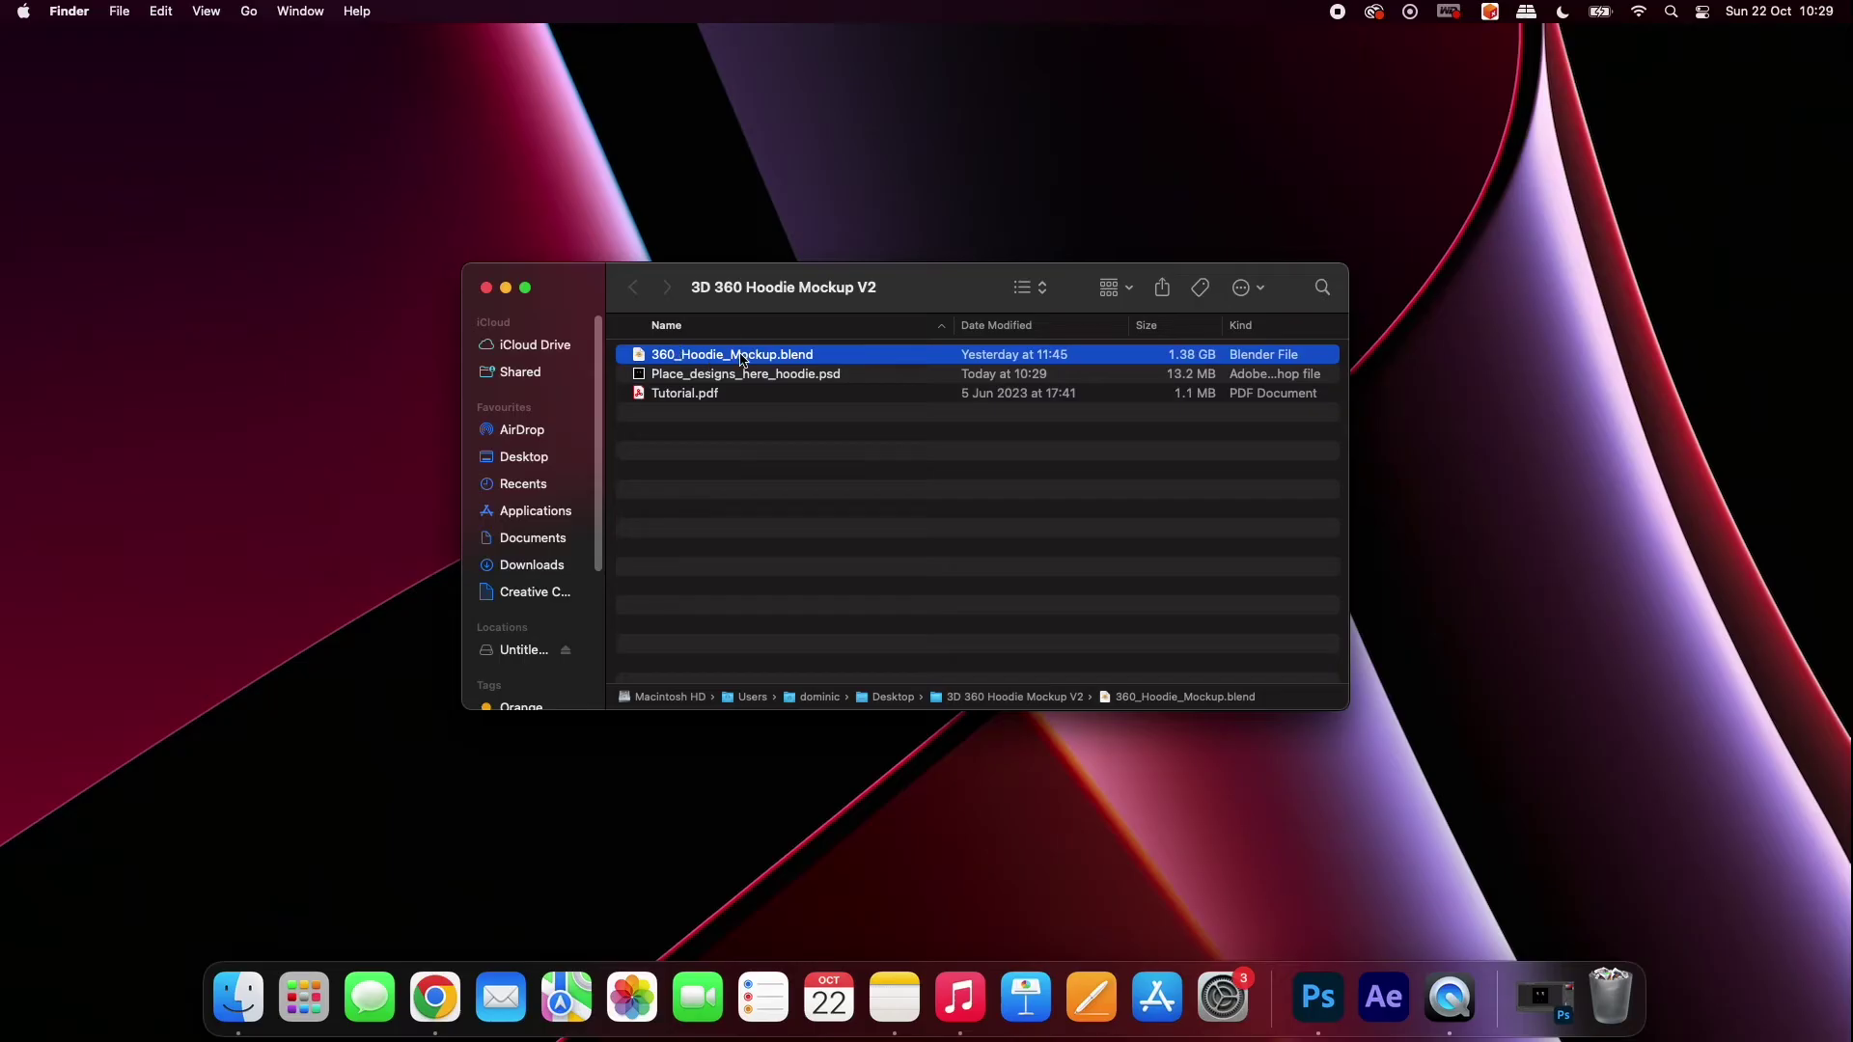
pyautogui.doubleClick(741, 358)
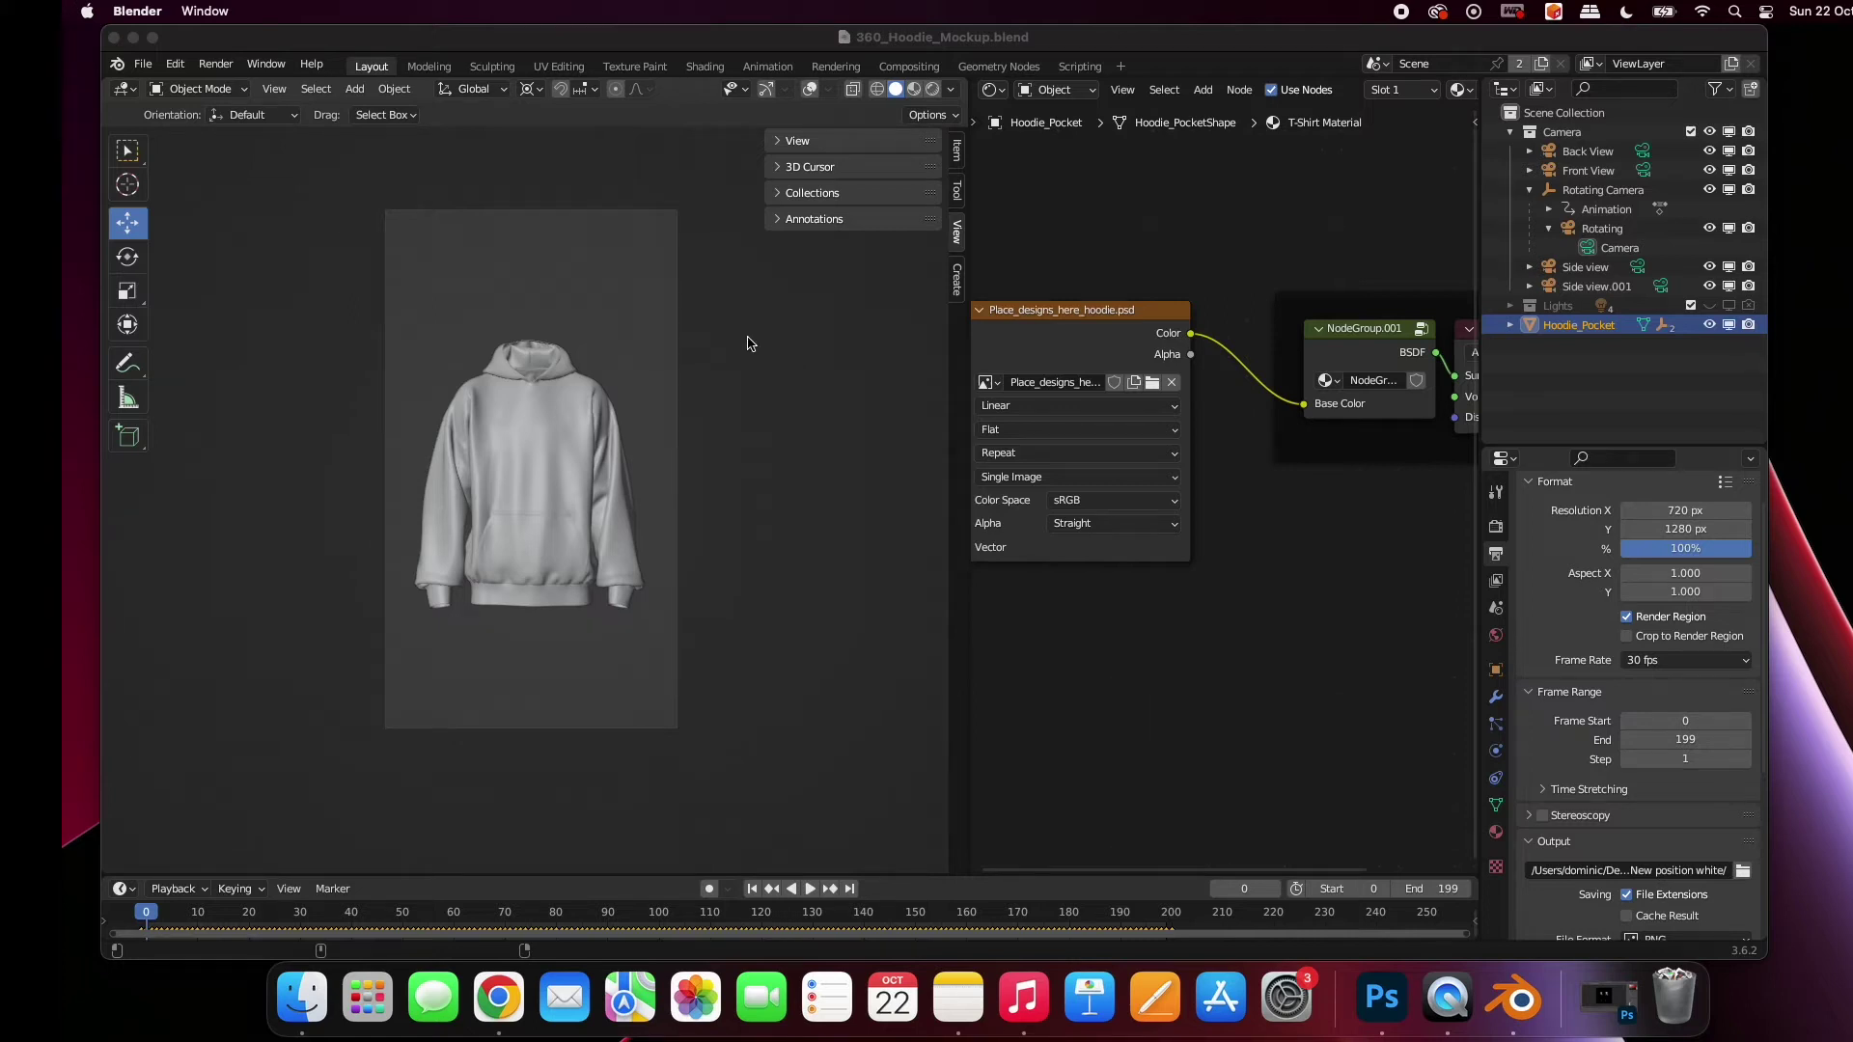
# Confirm in Preferences > System that Metal uses the Apple M1 Pro GPU
pyautogui.click(174, 64)
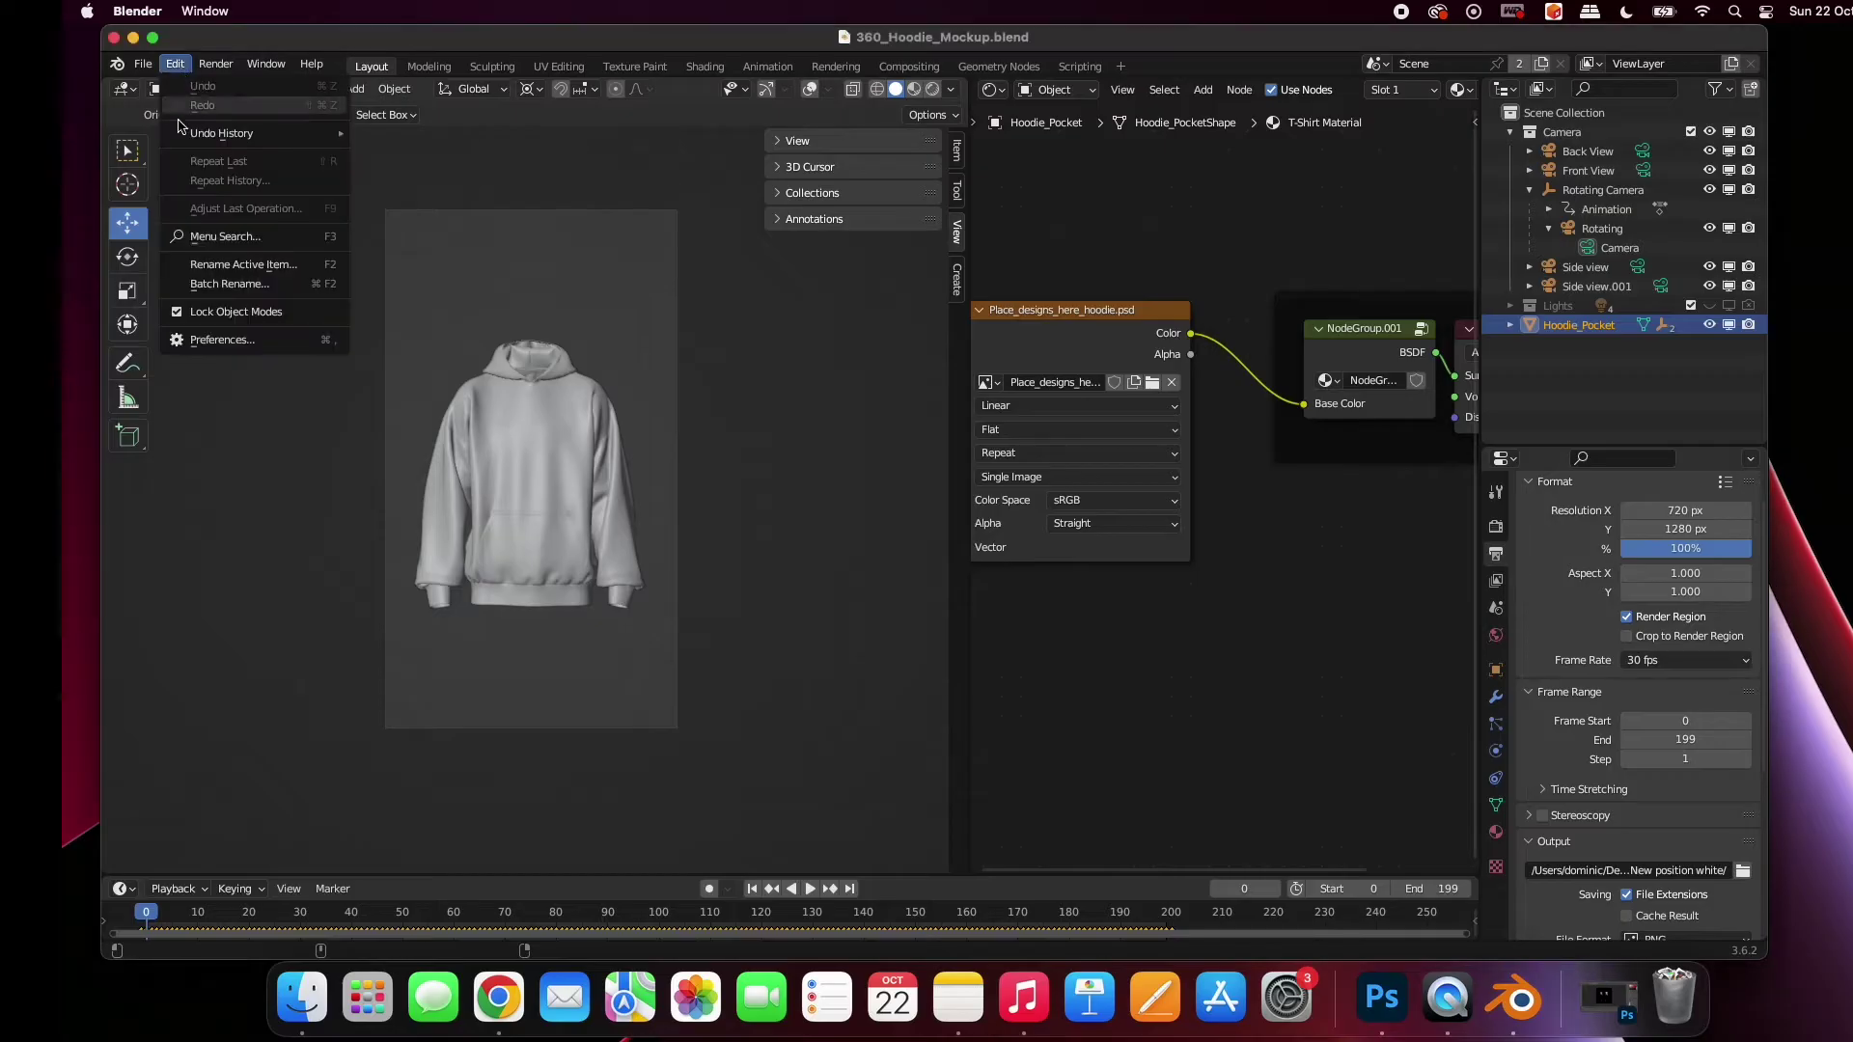
pyautogui.click(228, 340)
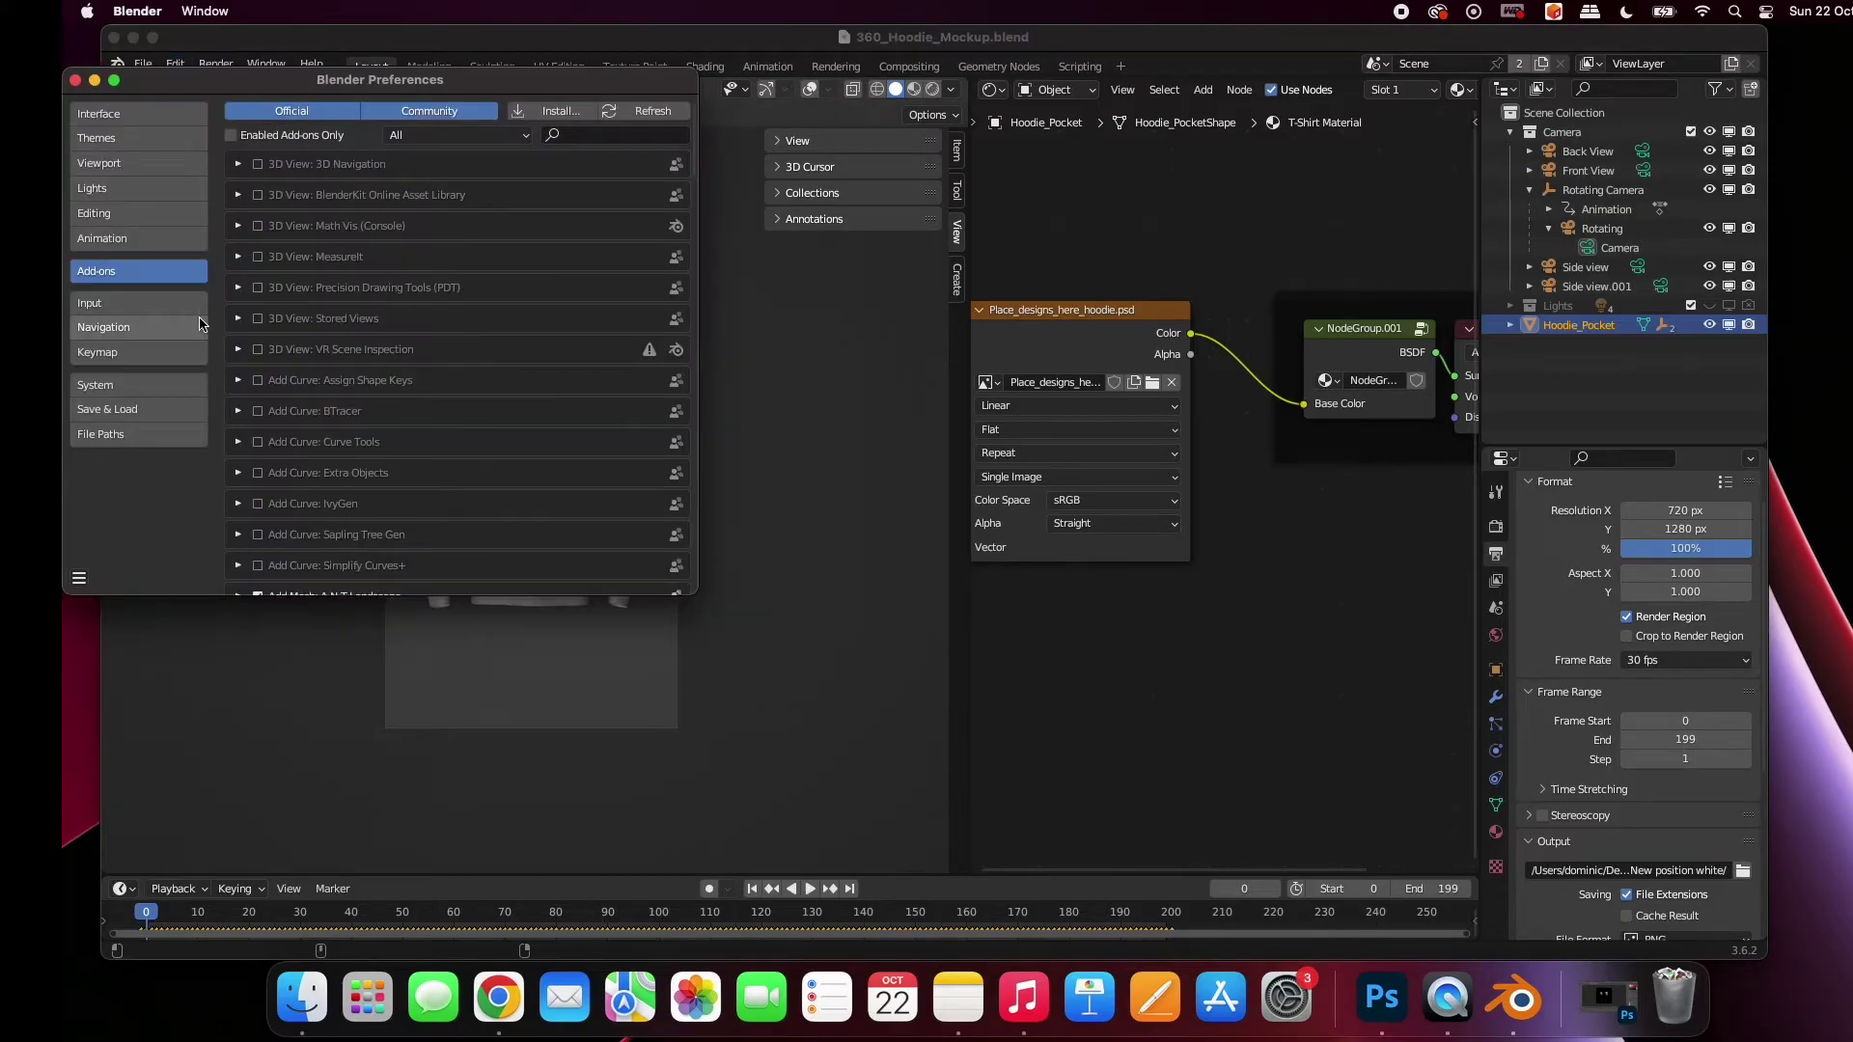
pyautogui.click(123, 383)
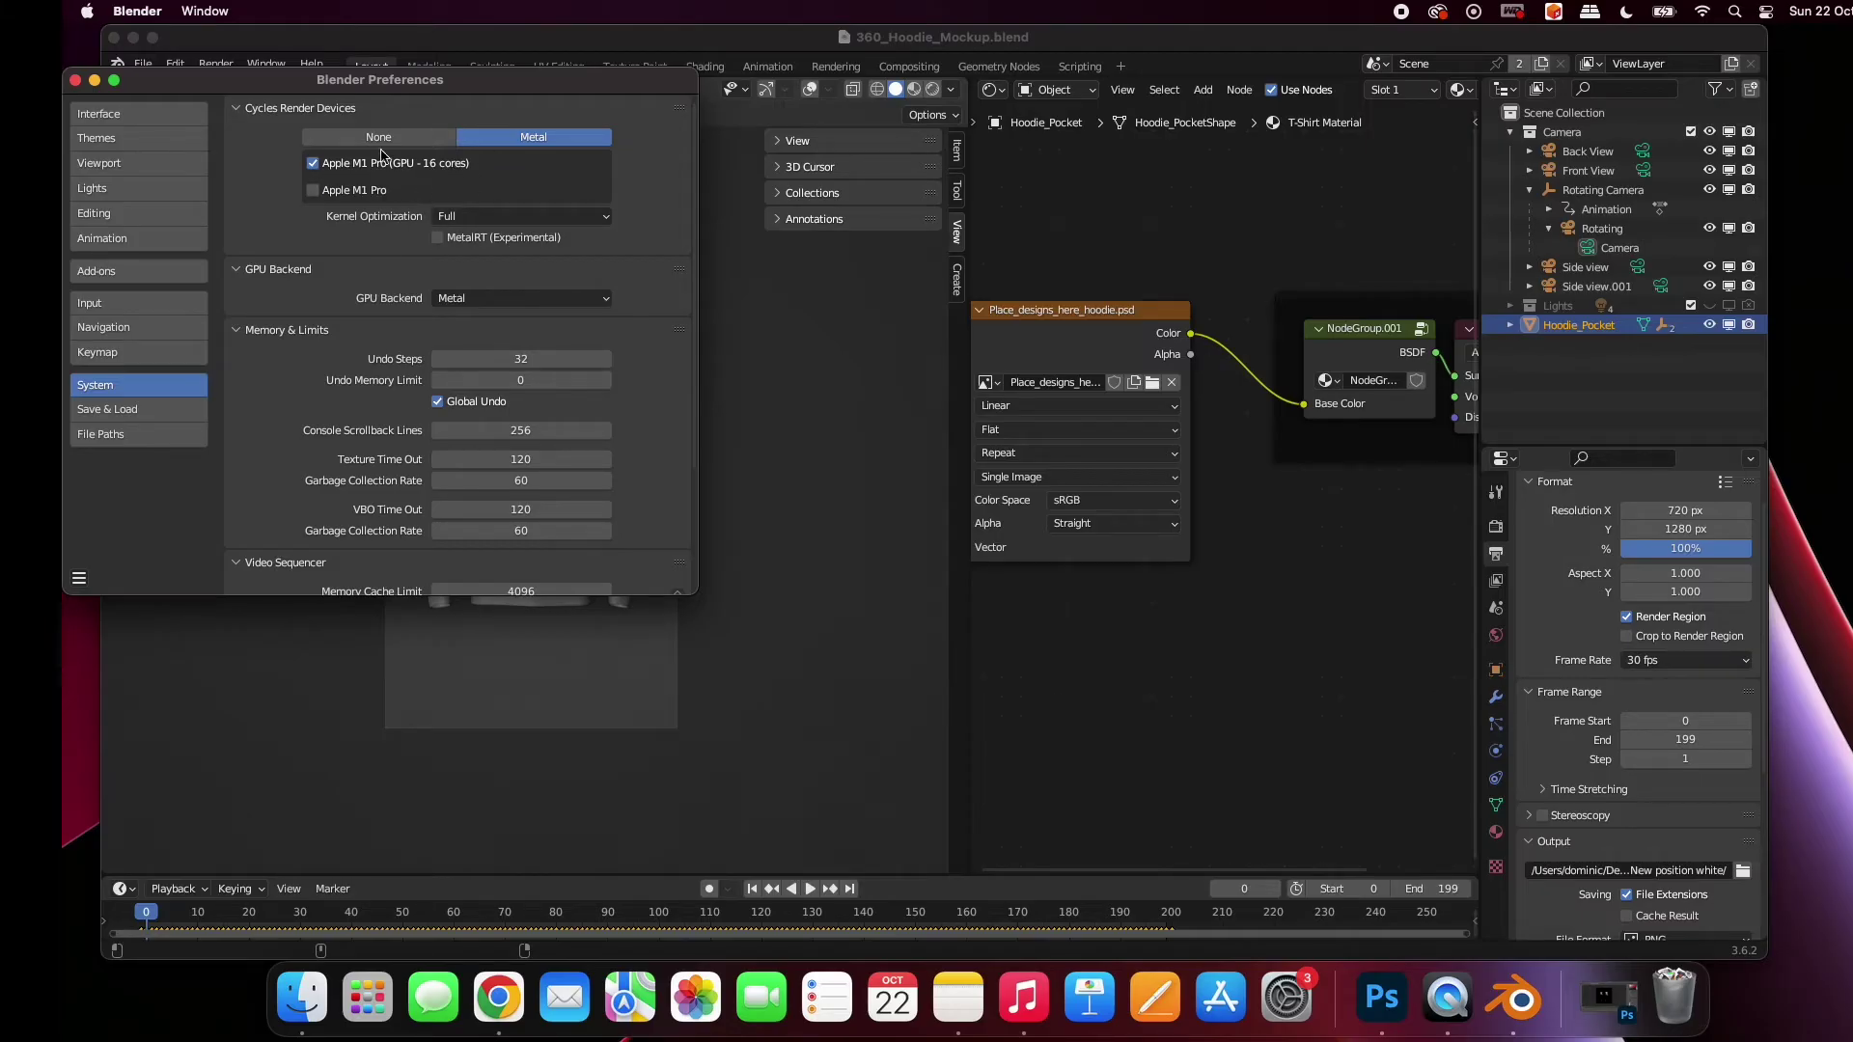
pyautogui.click(76, 81)
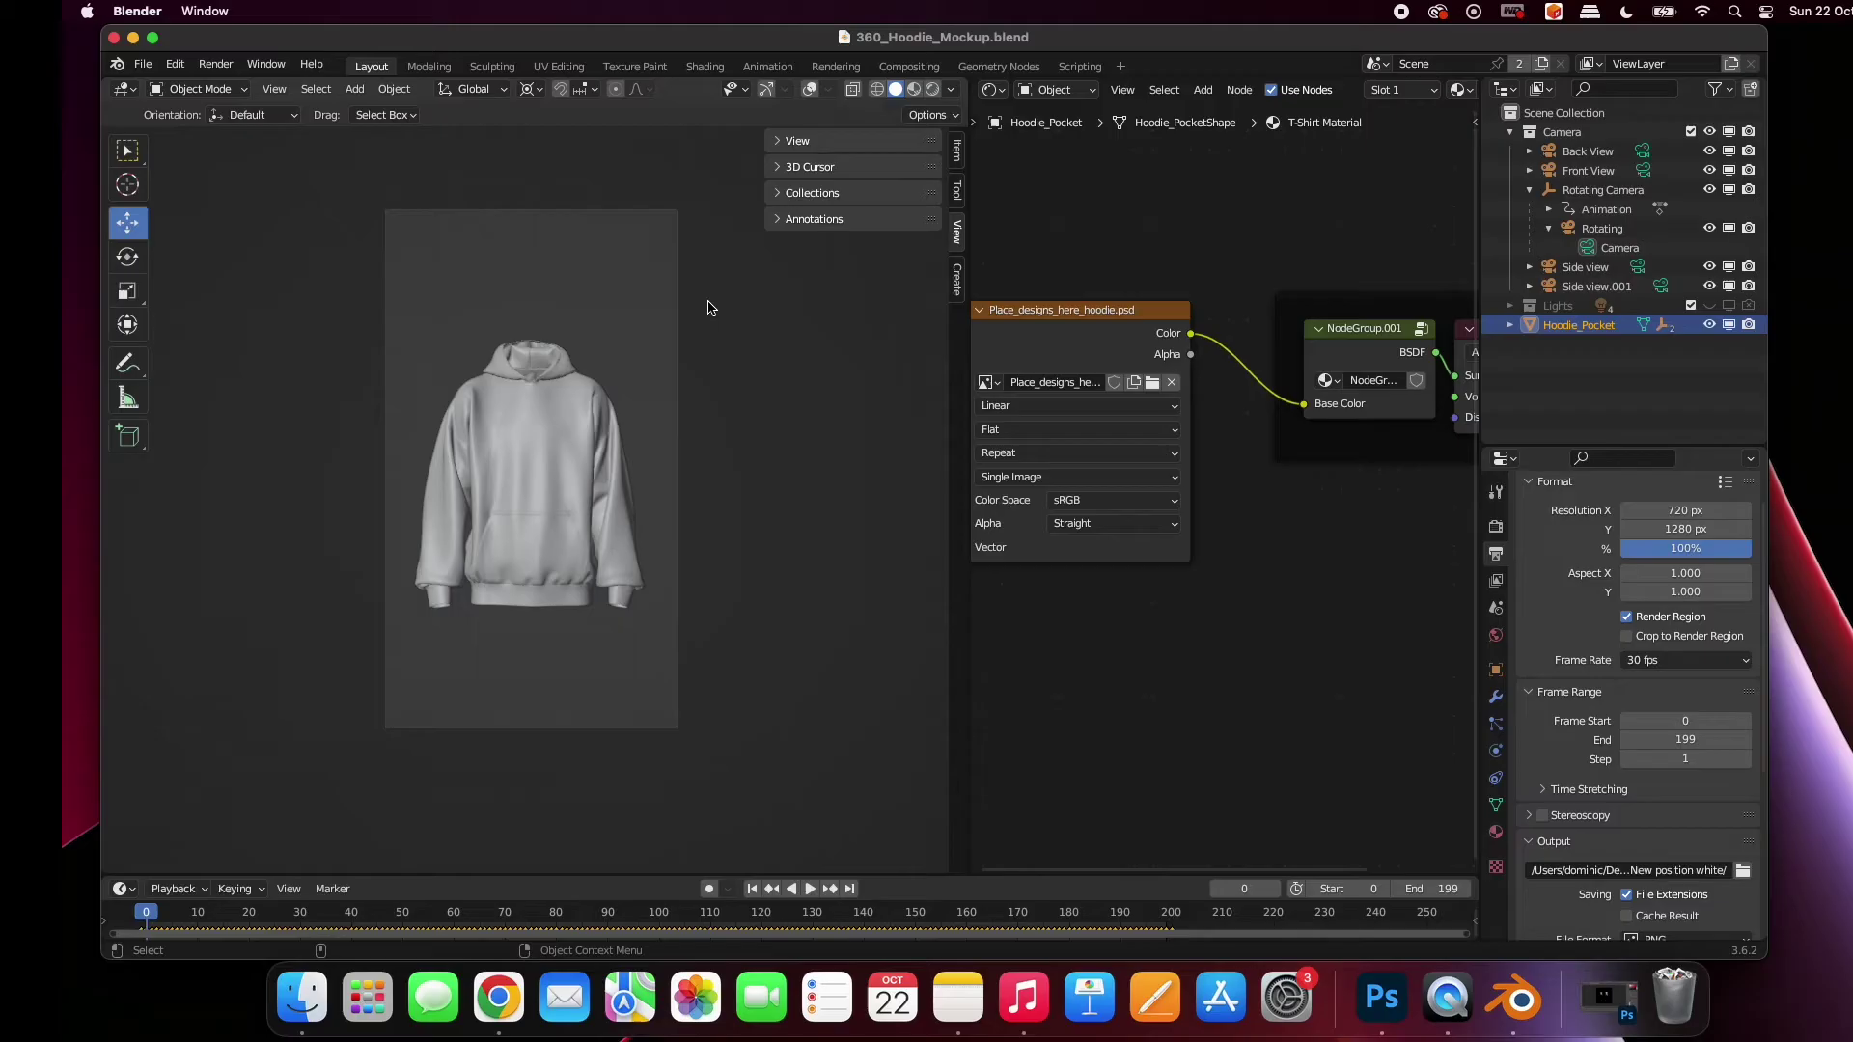
# Set the render engine to Cycles with GPU Compute as the device
pyautogui.click(1491, 530)
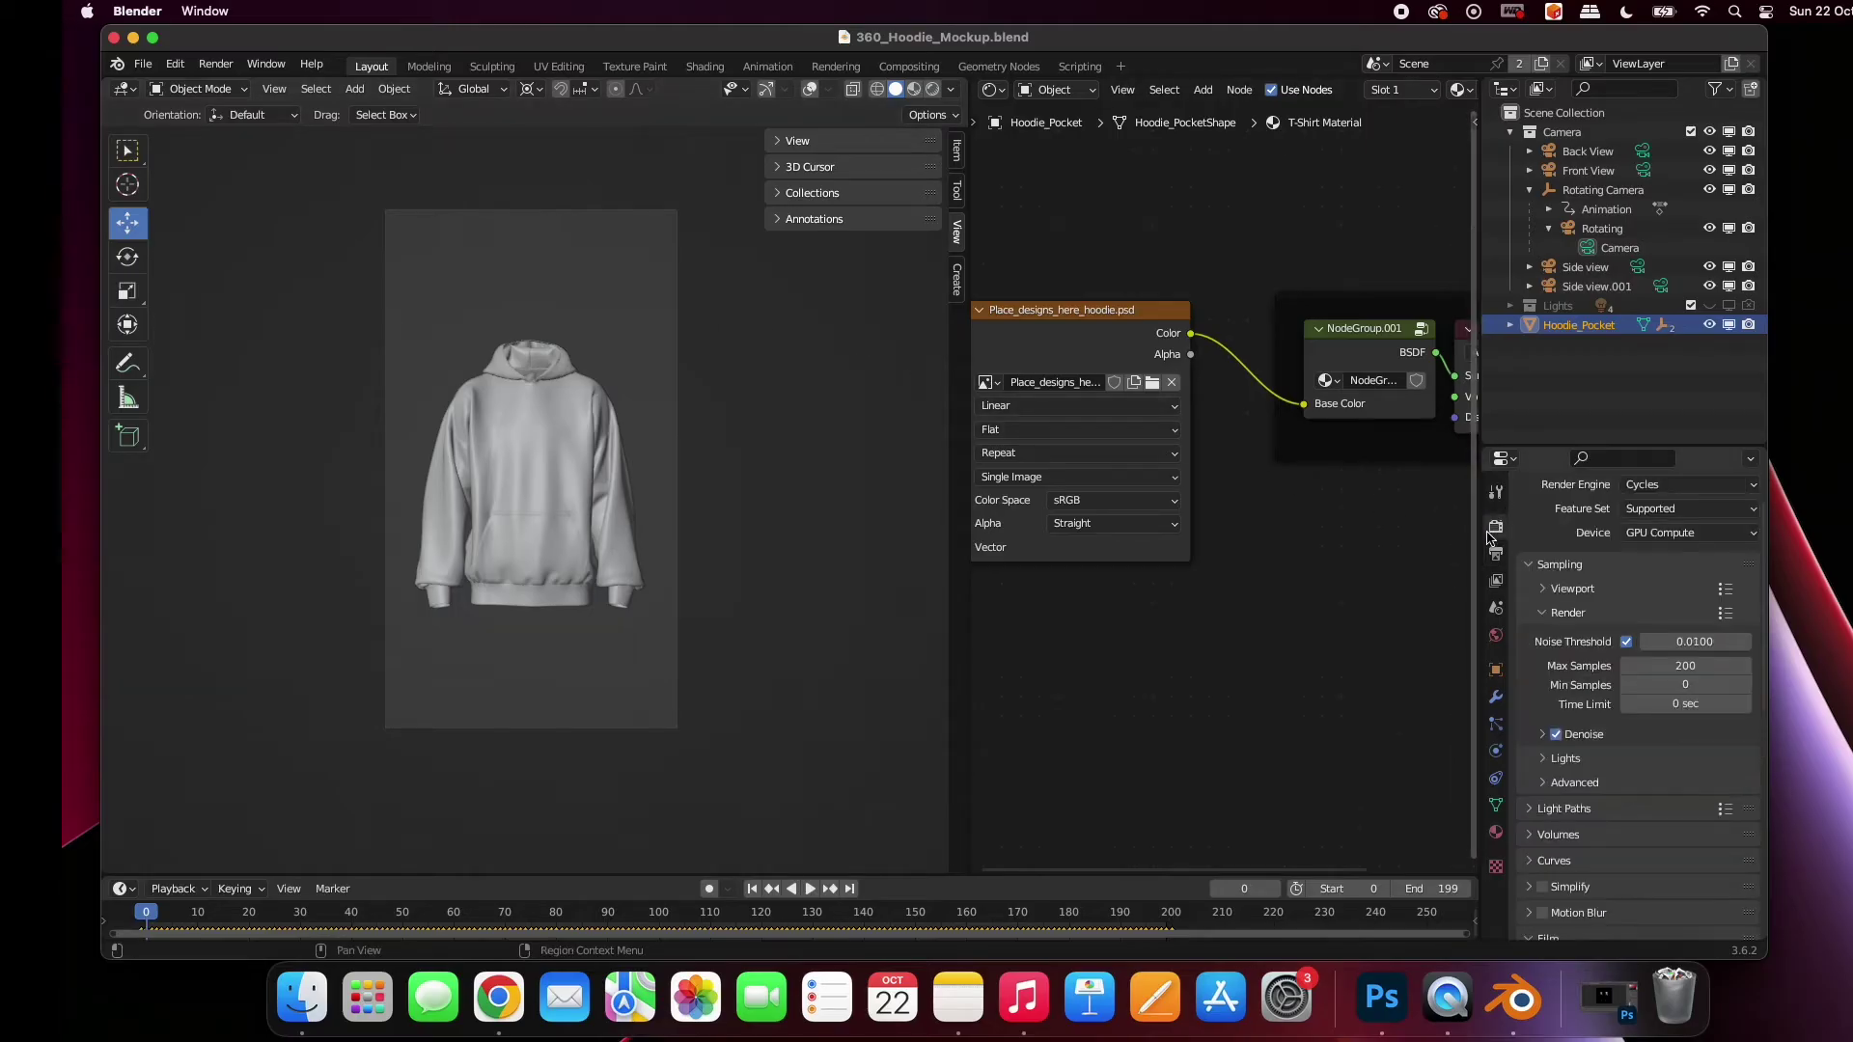
pyautogui.click(1699, 484)
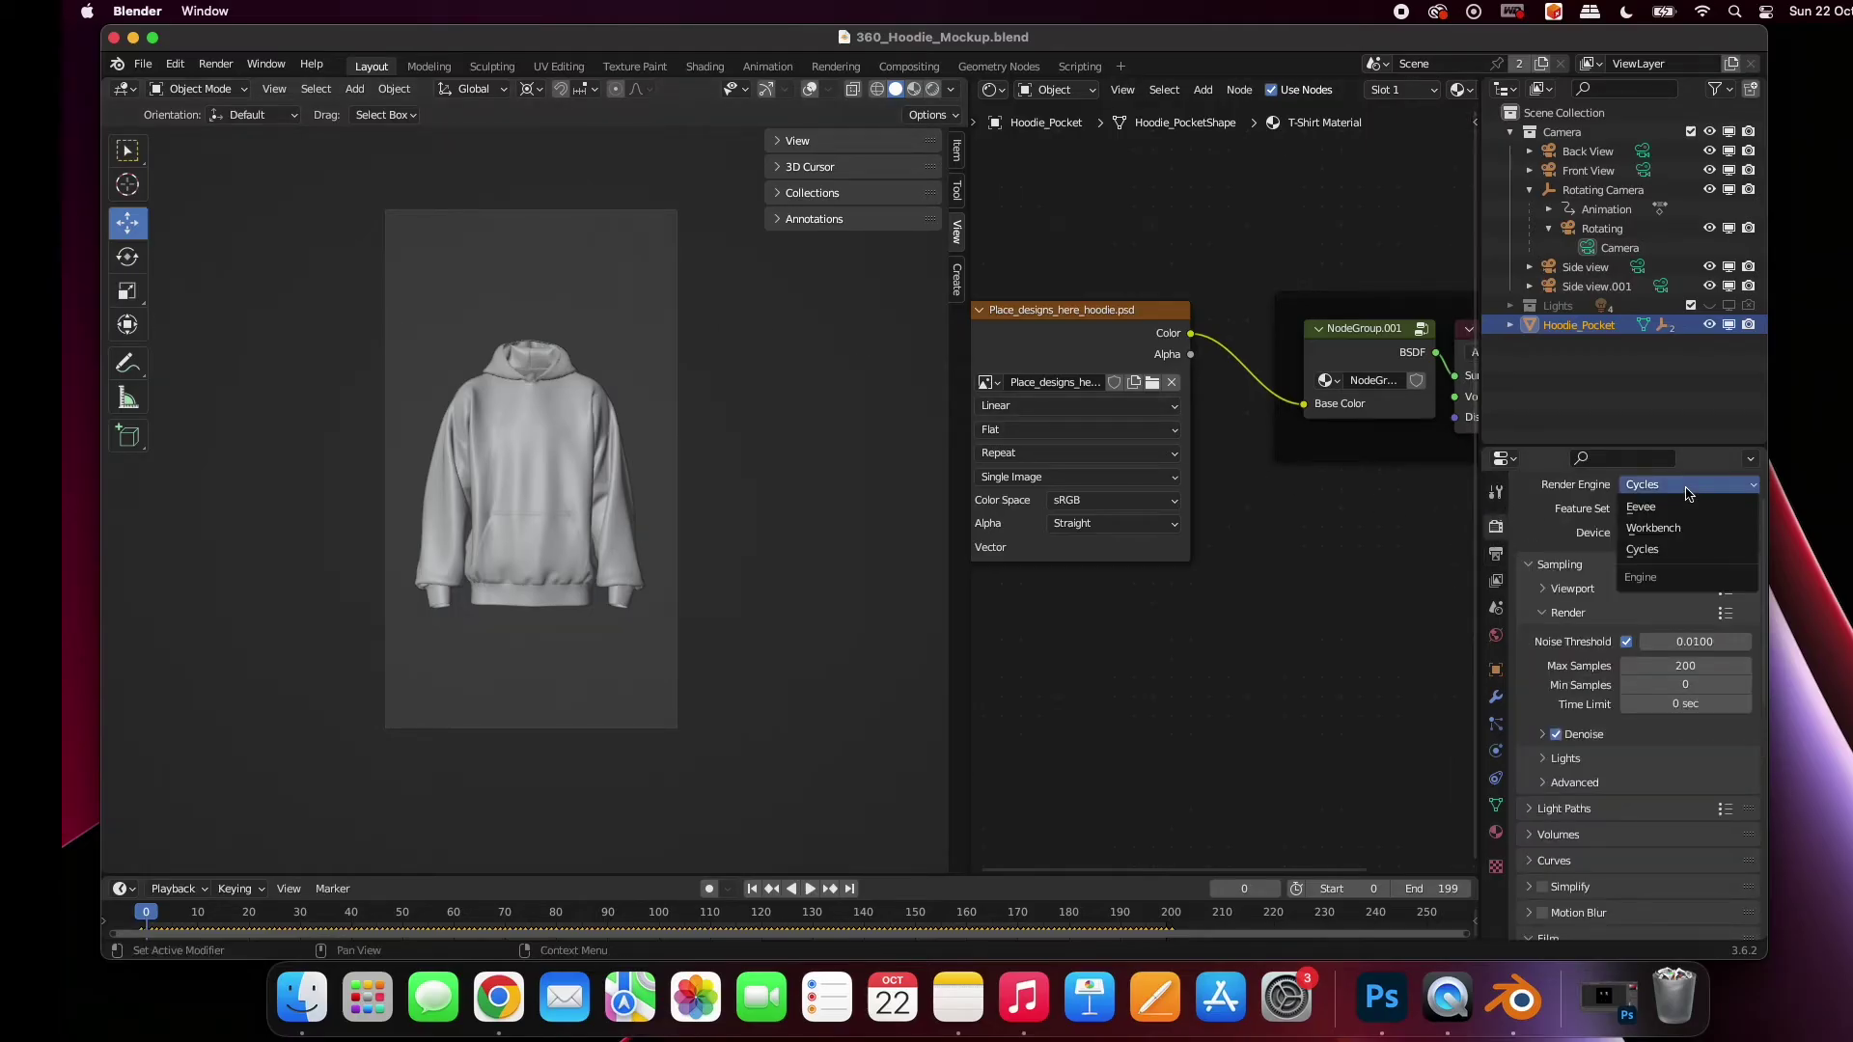
pyautogui.click(1664, 550)
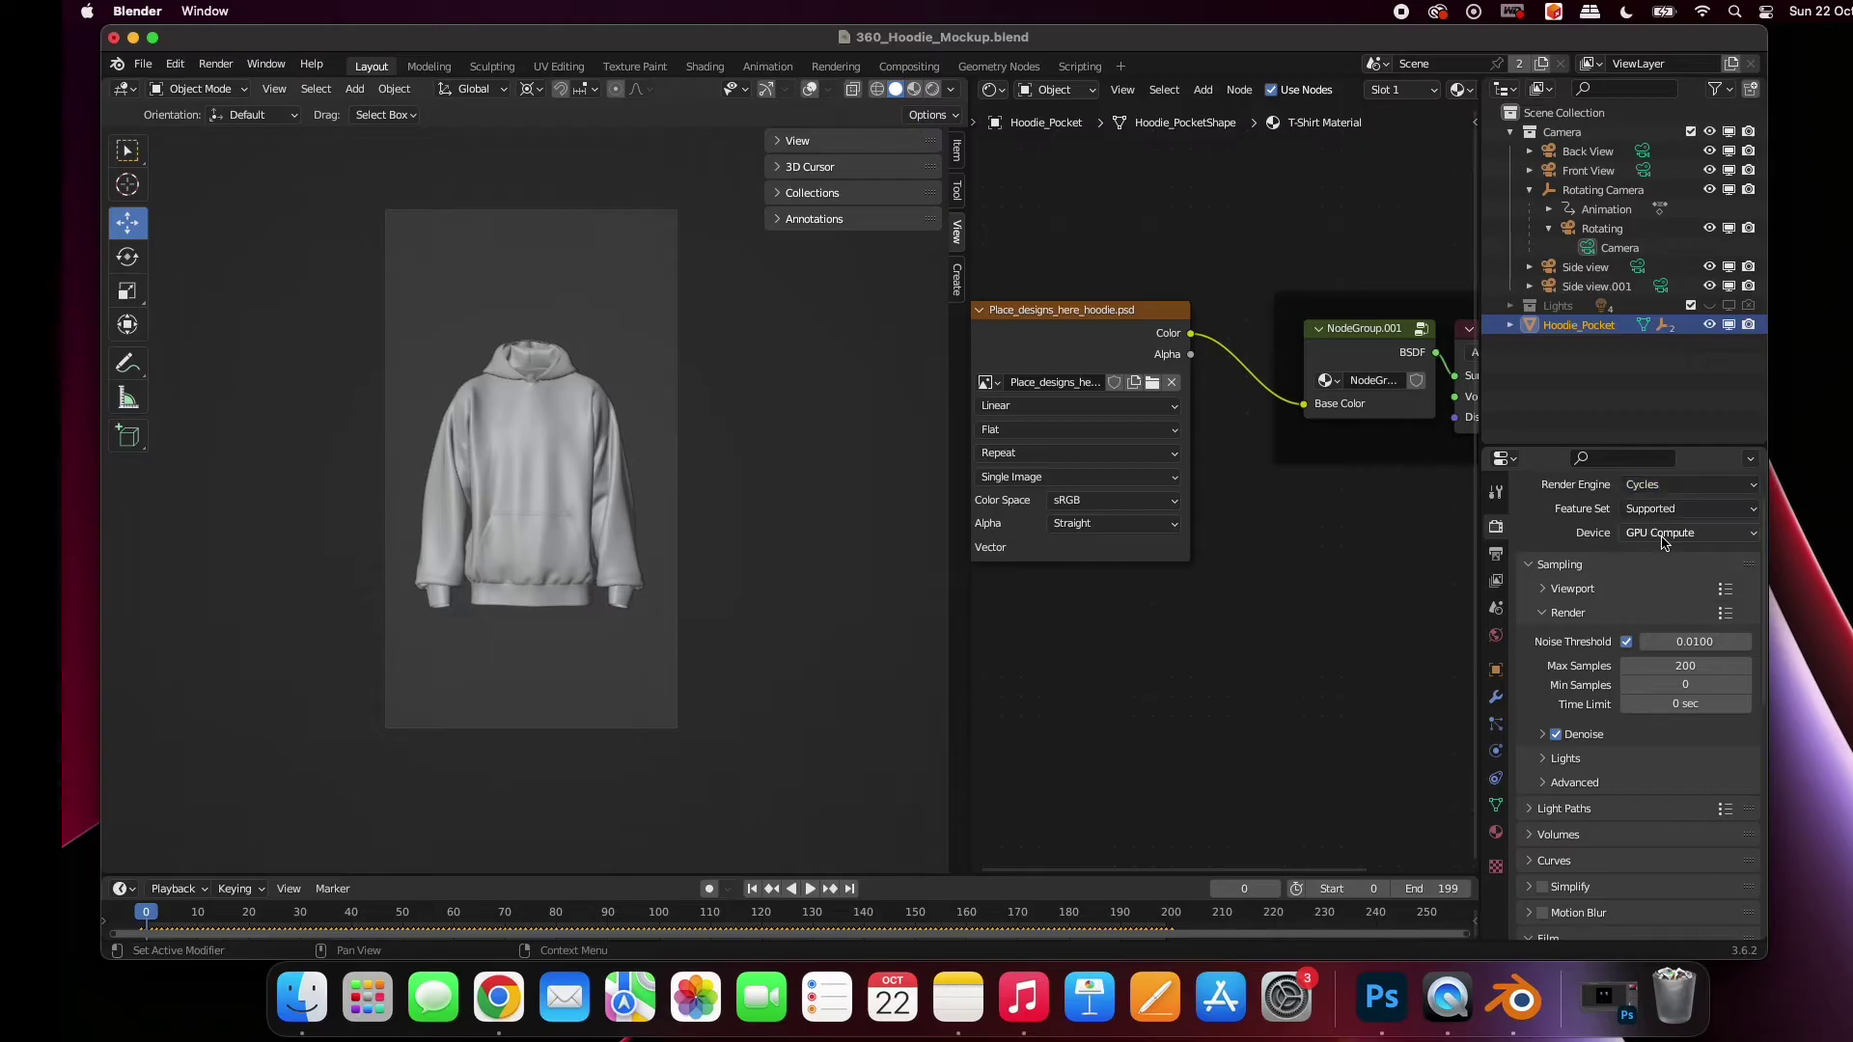
pyautogui.click(1666, 534)
pyautogui.click(1697, 577)
# Preview the rendered hoodie at frames 32, 69, 103 and 141, then return to frame 0
pyautogui.press('z')
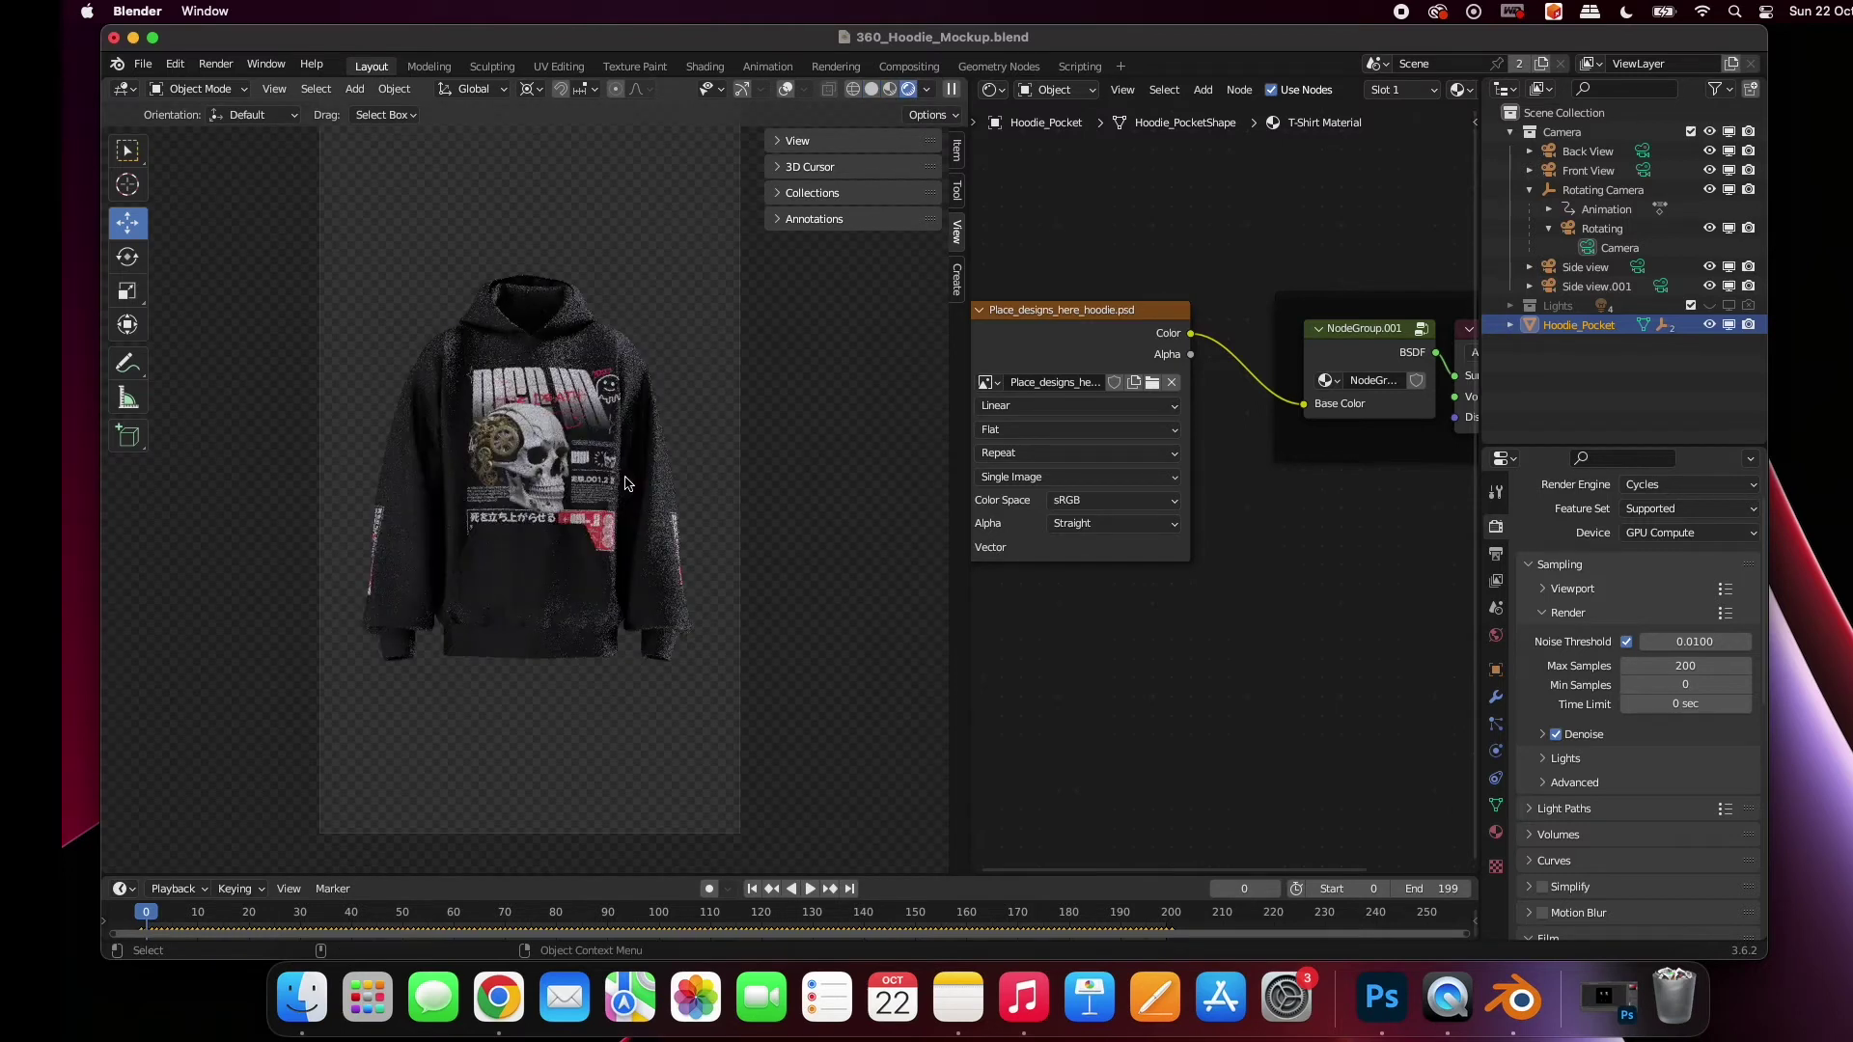
pyautogui.click(309, 914)
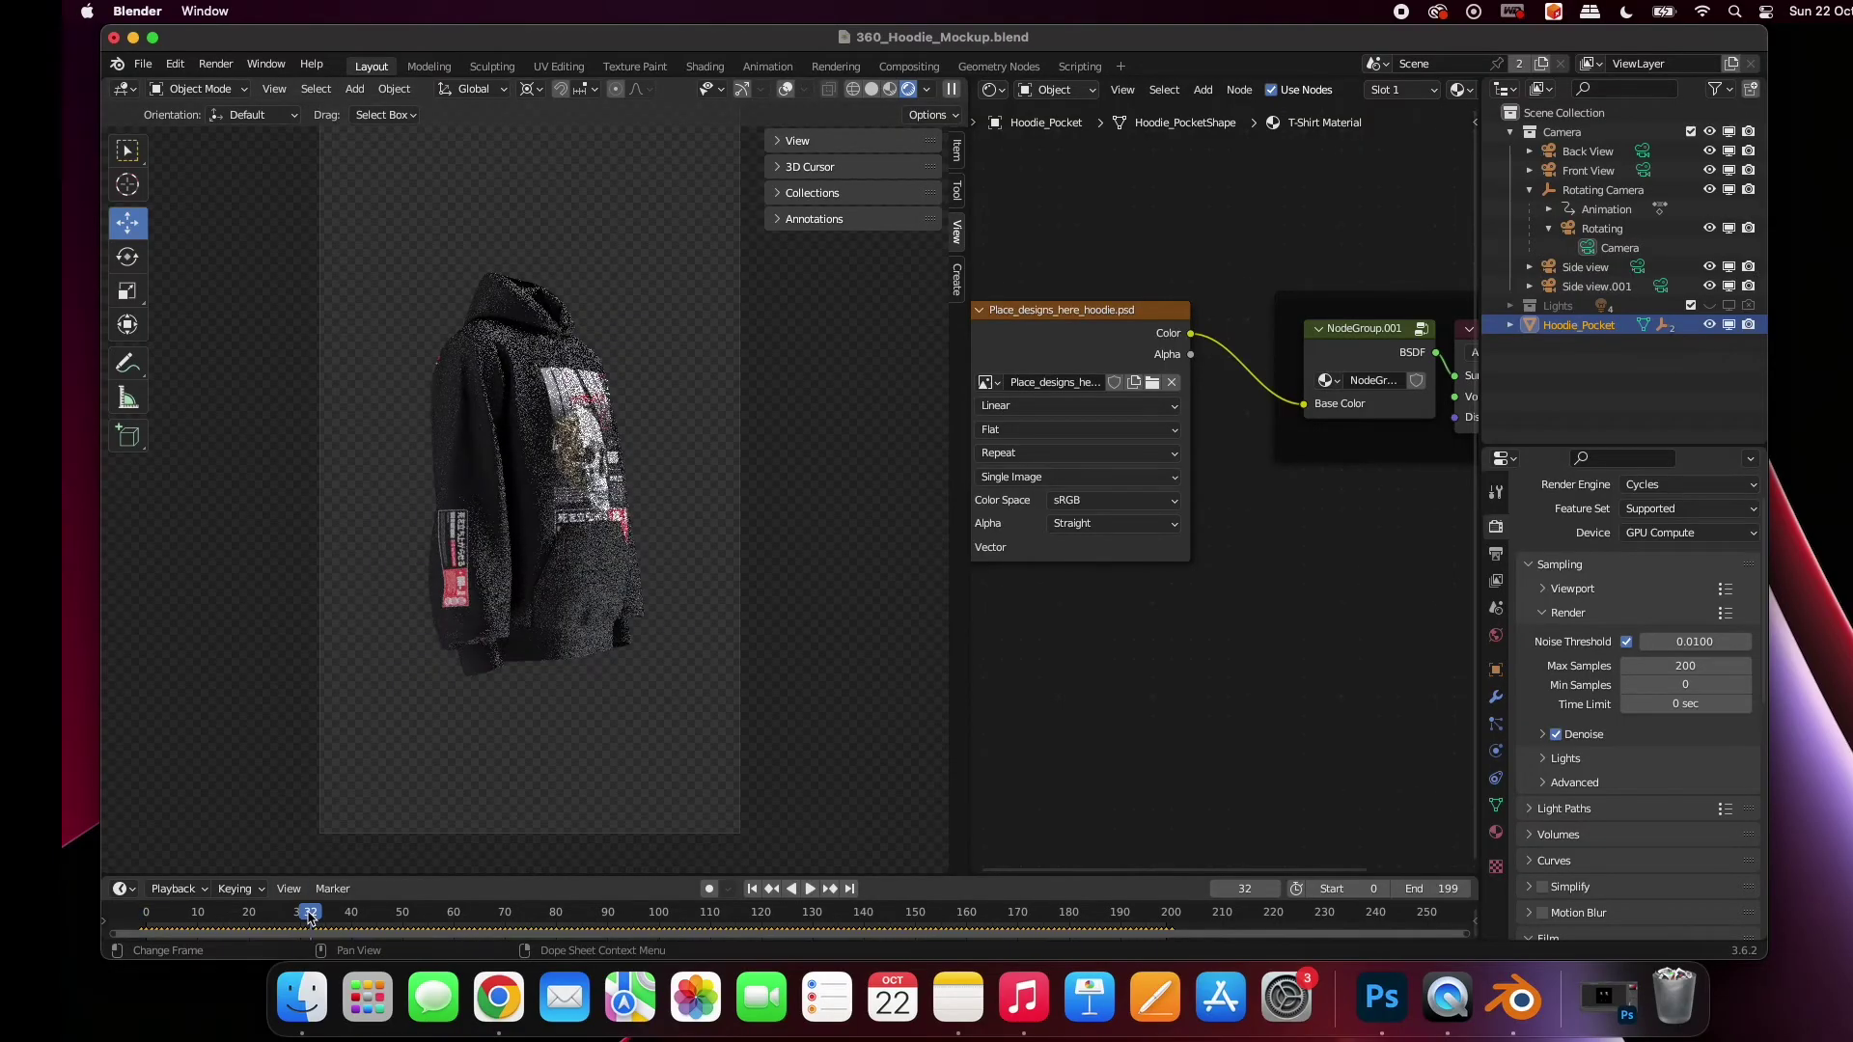
pyautogui.click(501, 917)
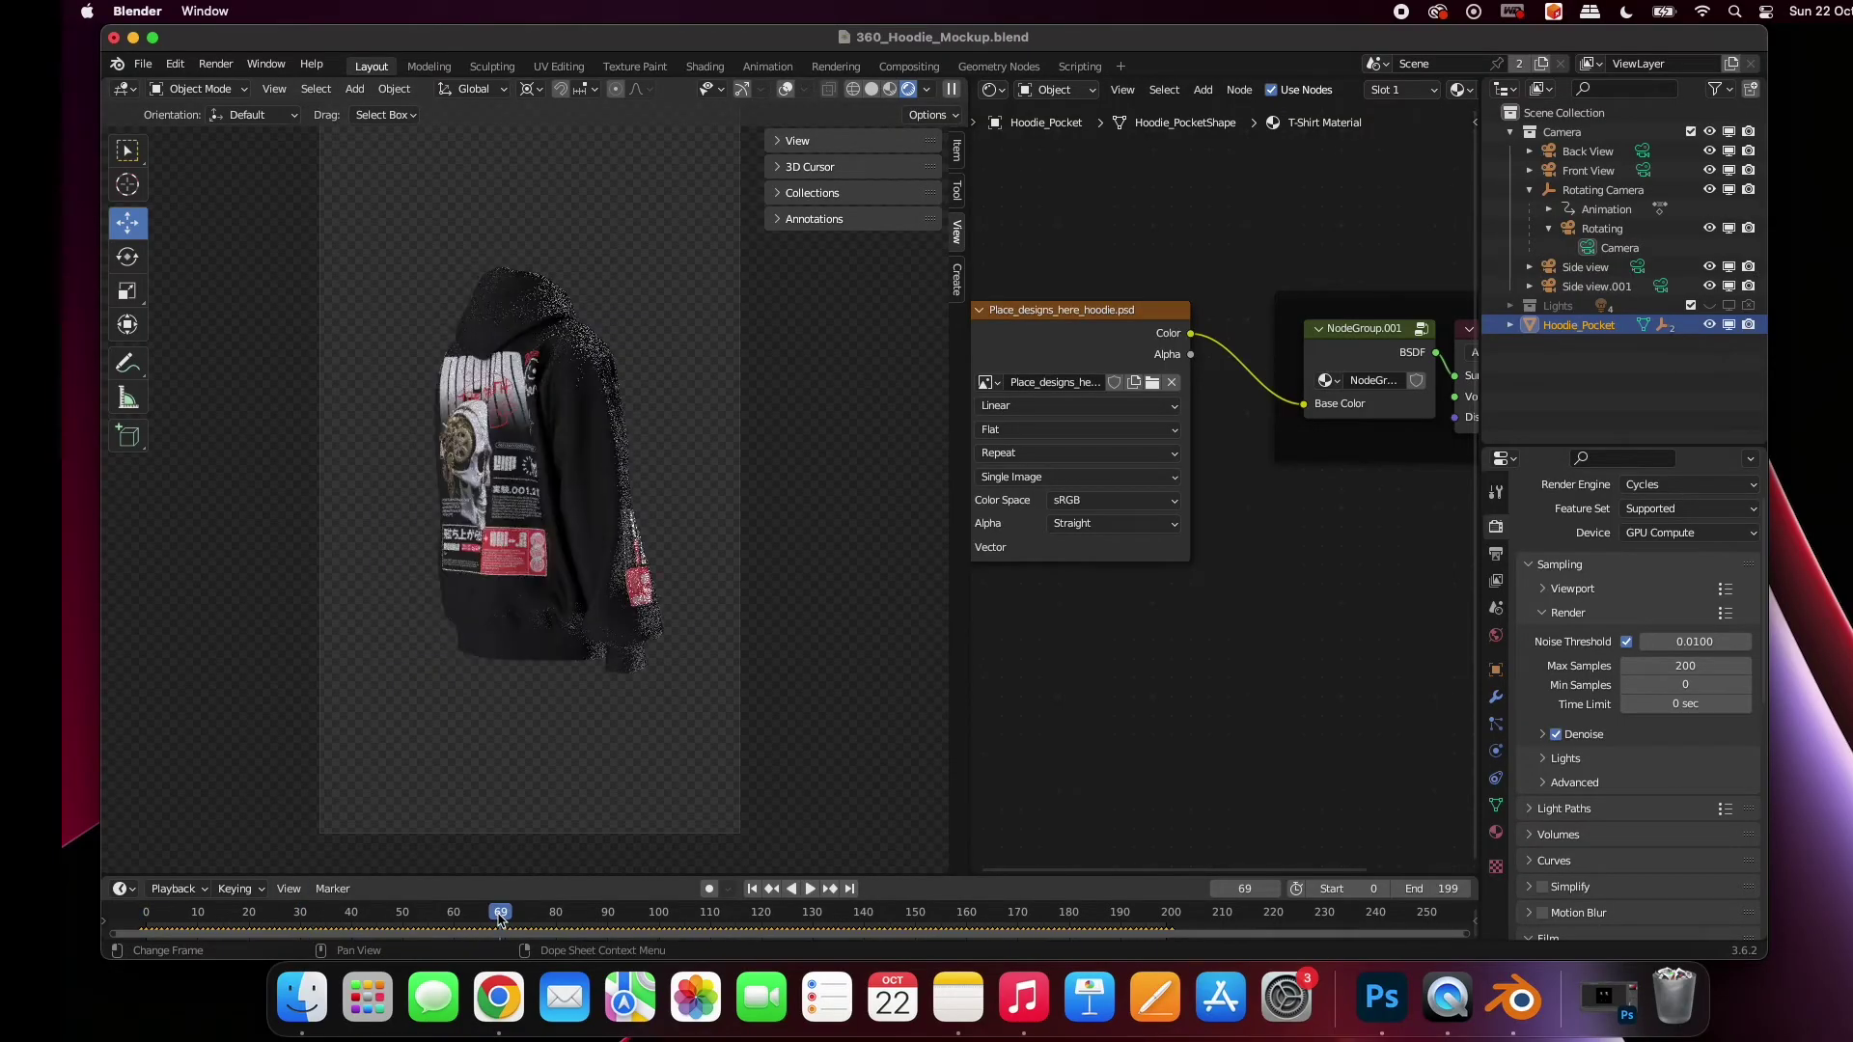
pyautogui.click(676, 918)
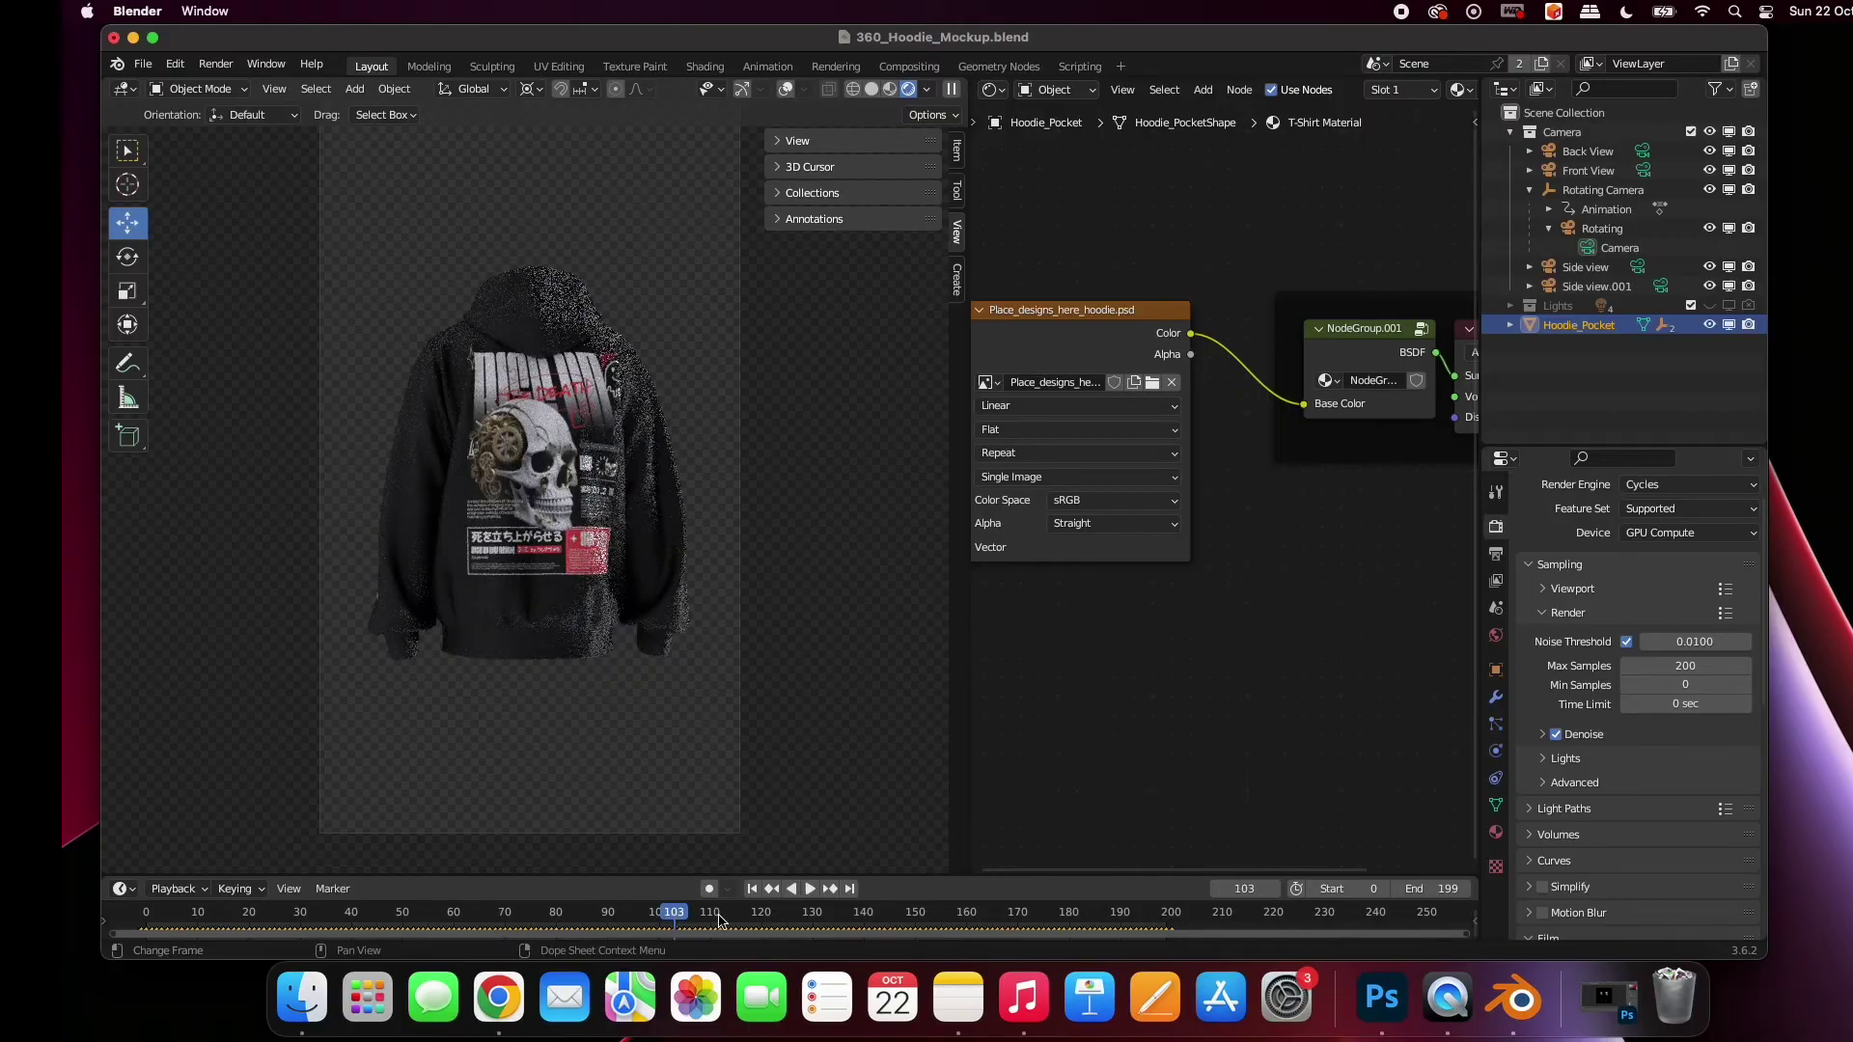
pyautogui.click(869, 917)
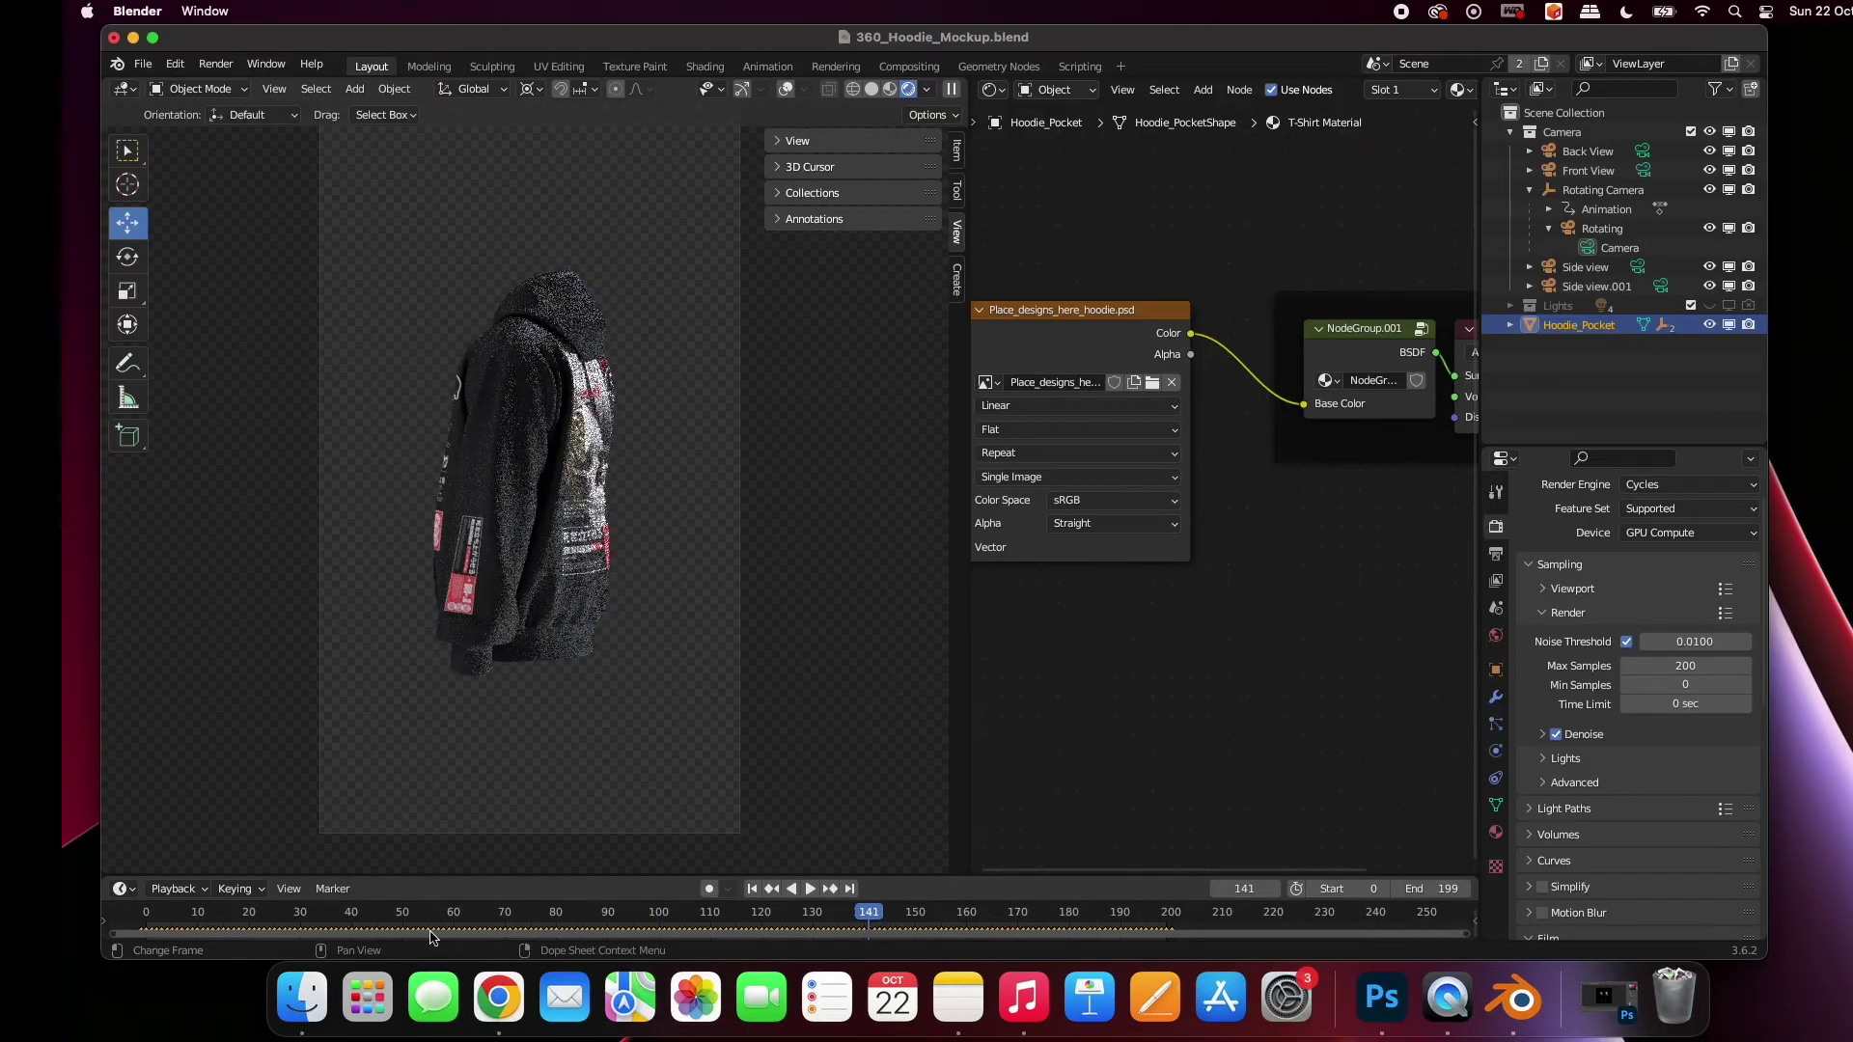
pyautogui.hotkey('shift', 'Left')
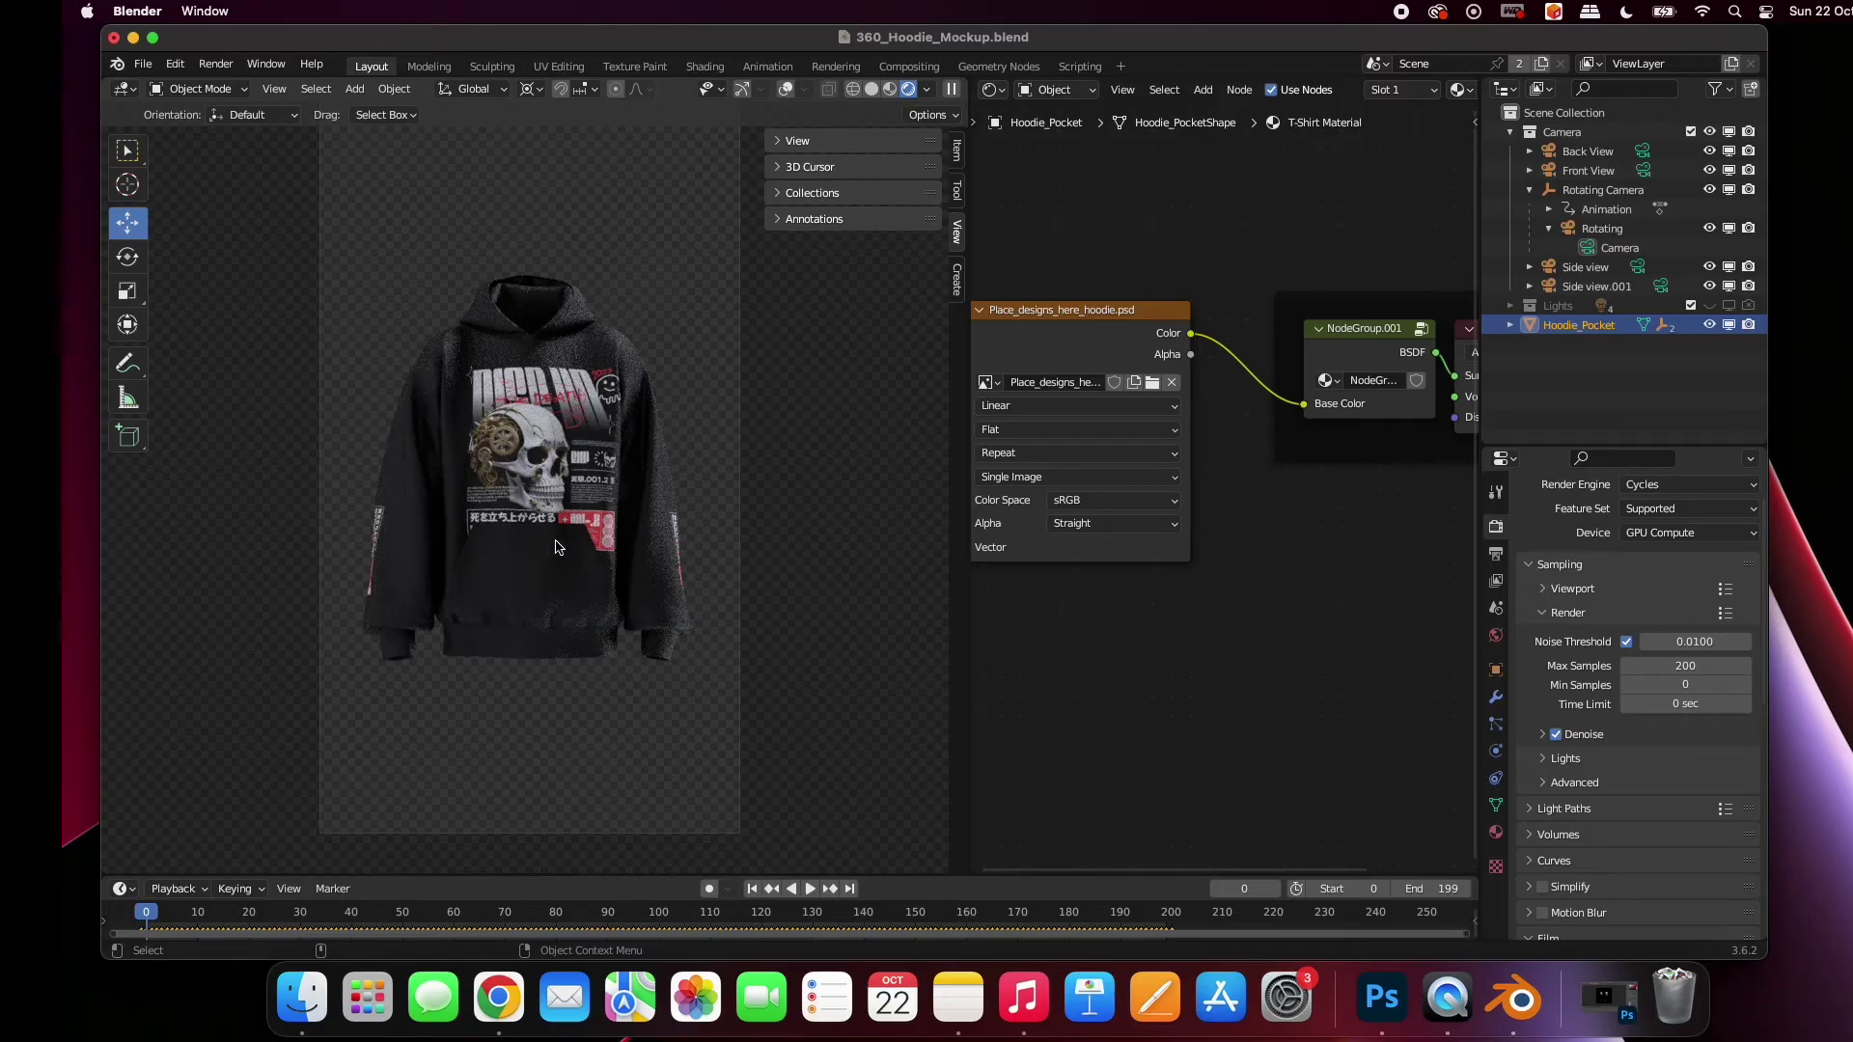
# Hide the Hoodie Color layer and scale the left skull design down to about 66%
pyautogui.click(1382, 997)
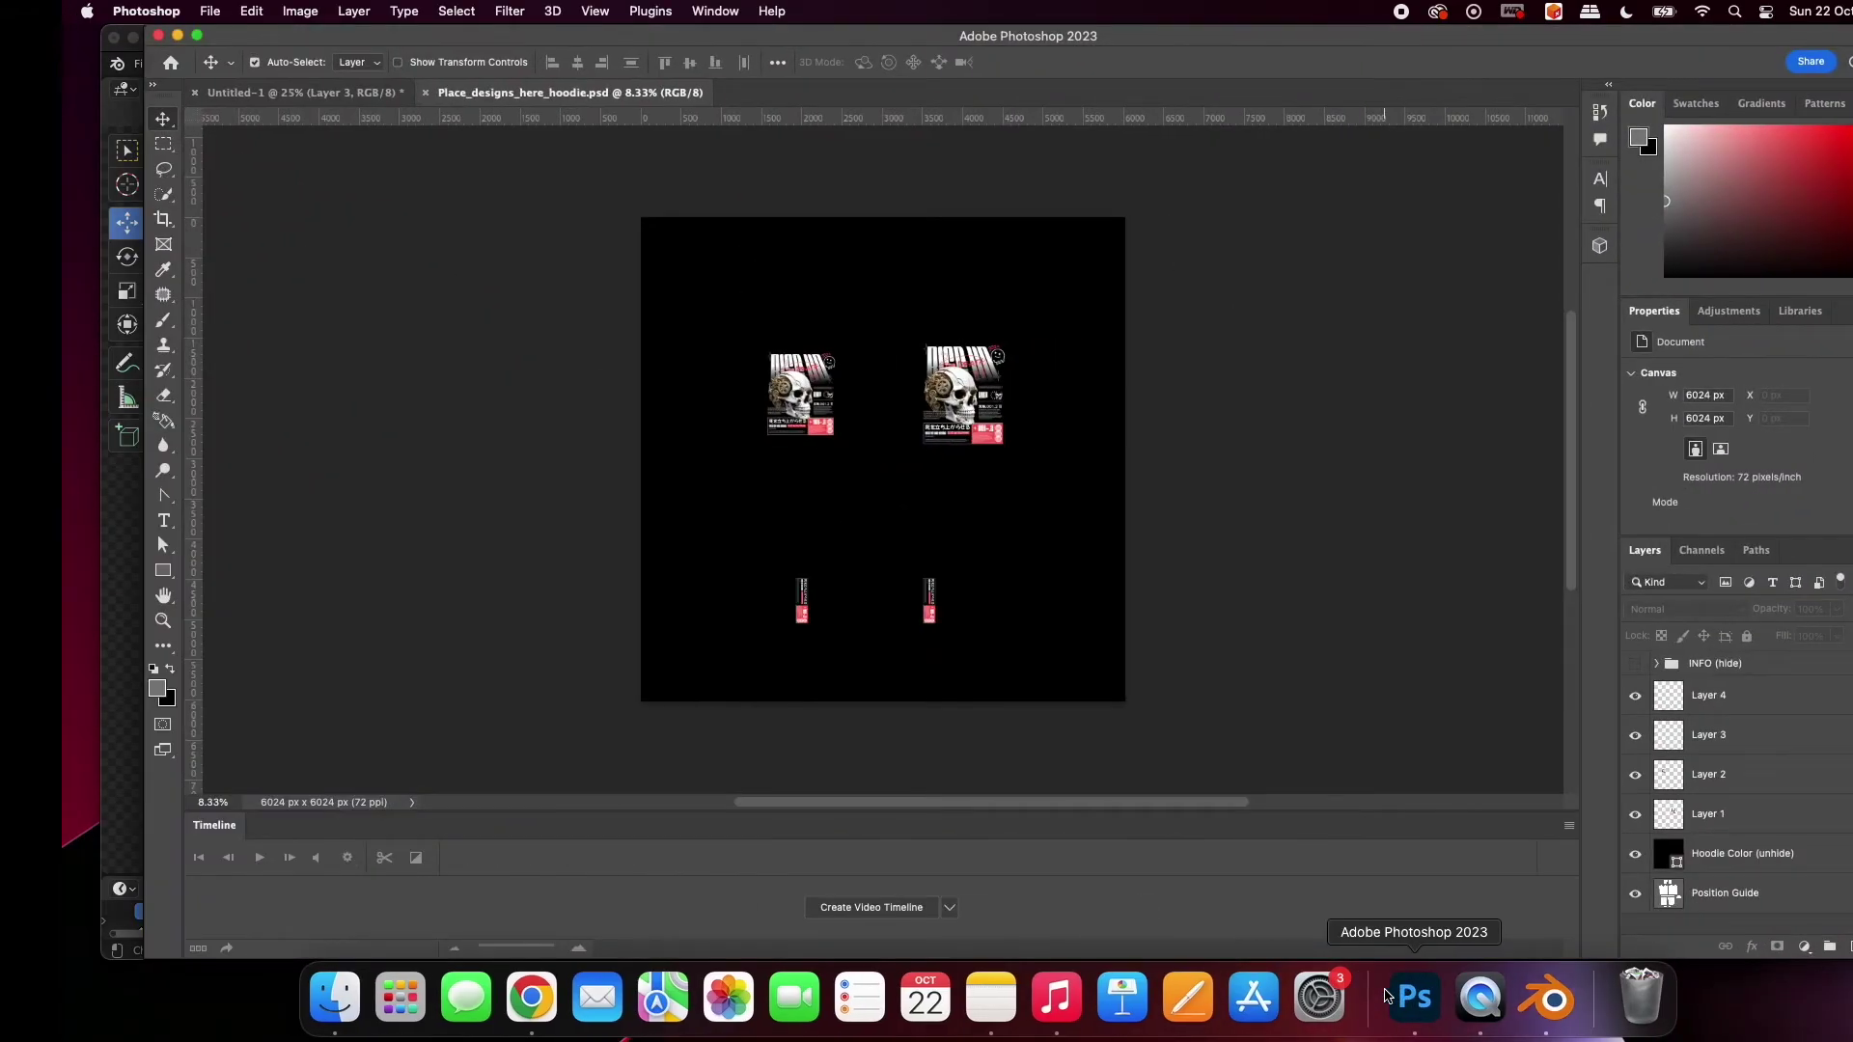
pyautogui.click(1635, 853)
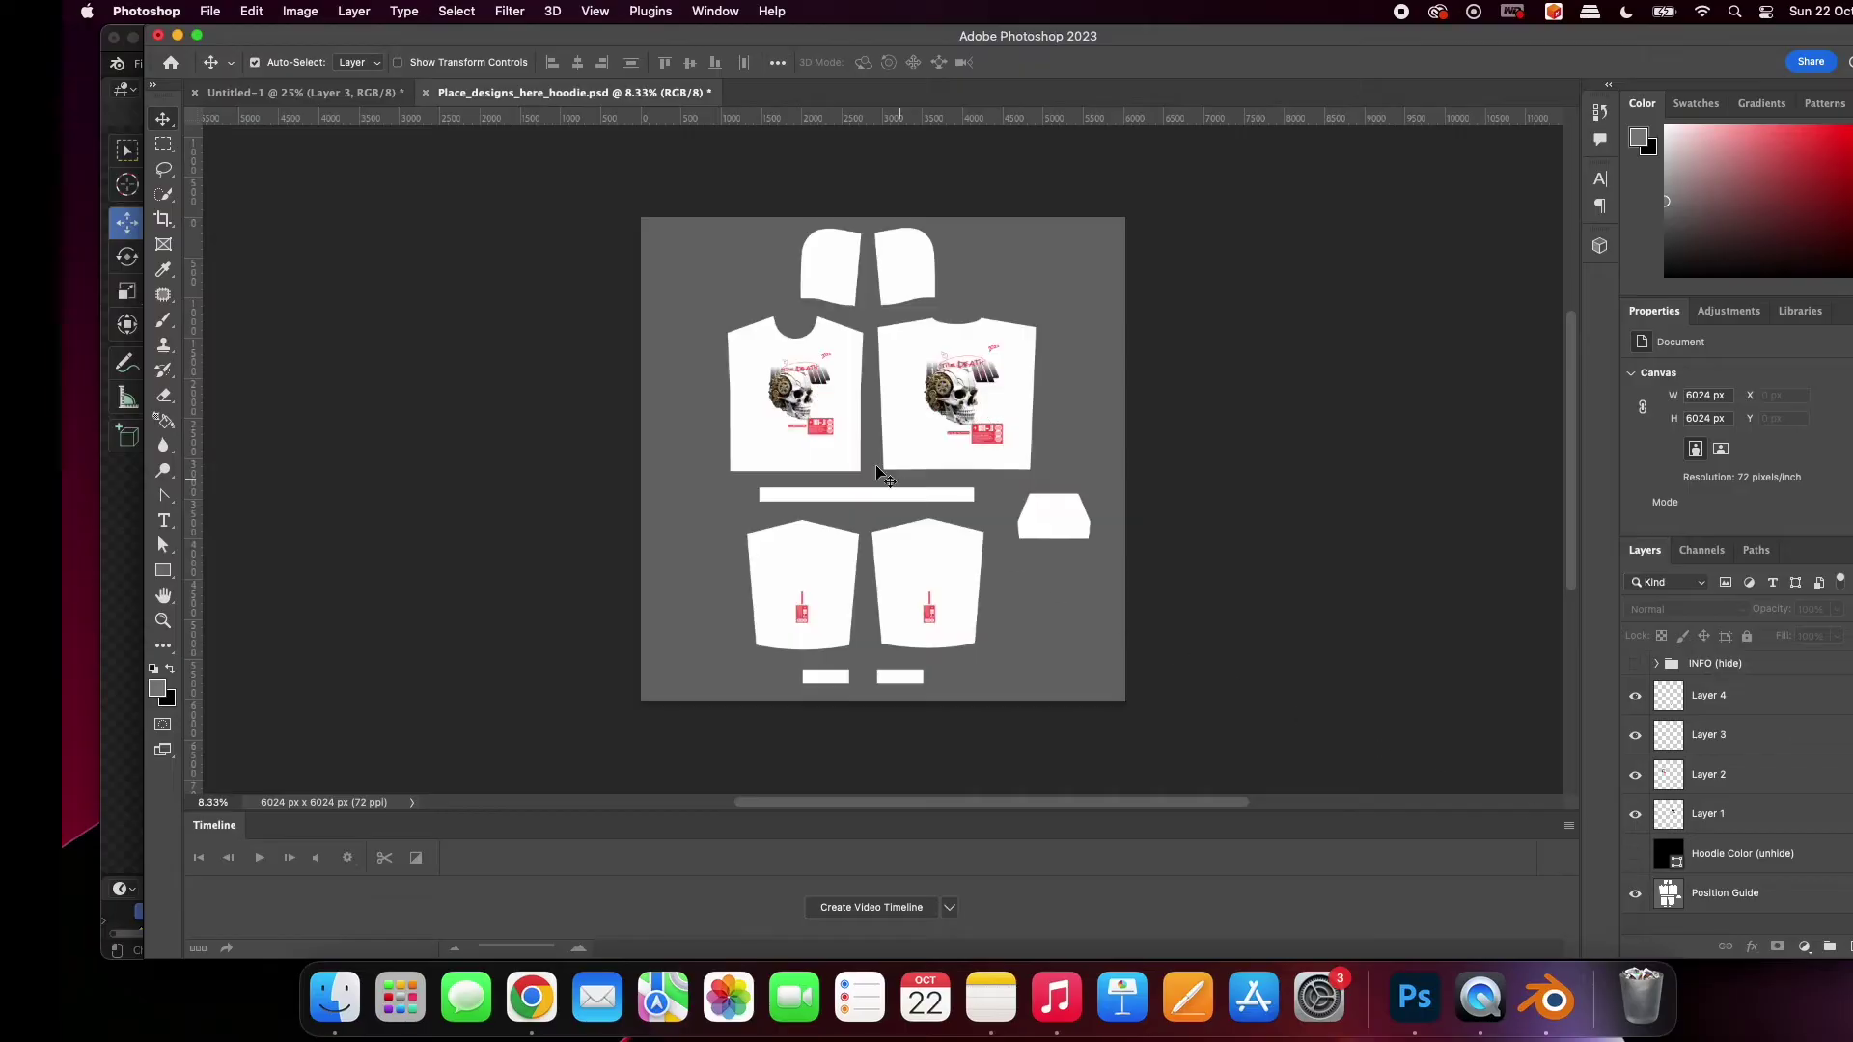
pyautogui.click(786, 400)
pyautogui.press('super+t')
pyautogui.moveTo(835, 428); pyautogui.dragTo(813, 406)
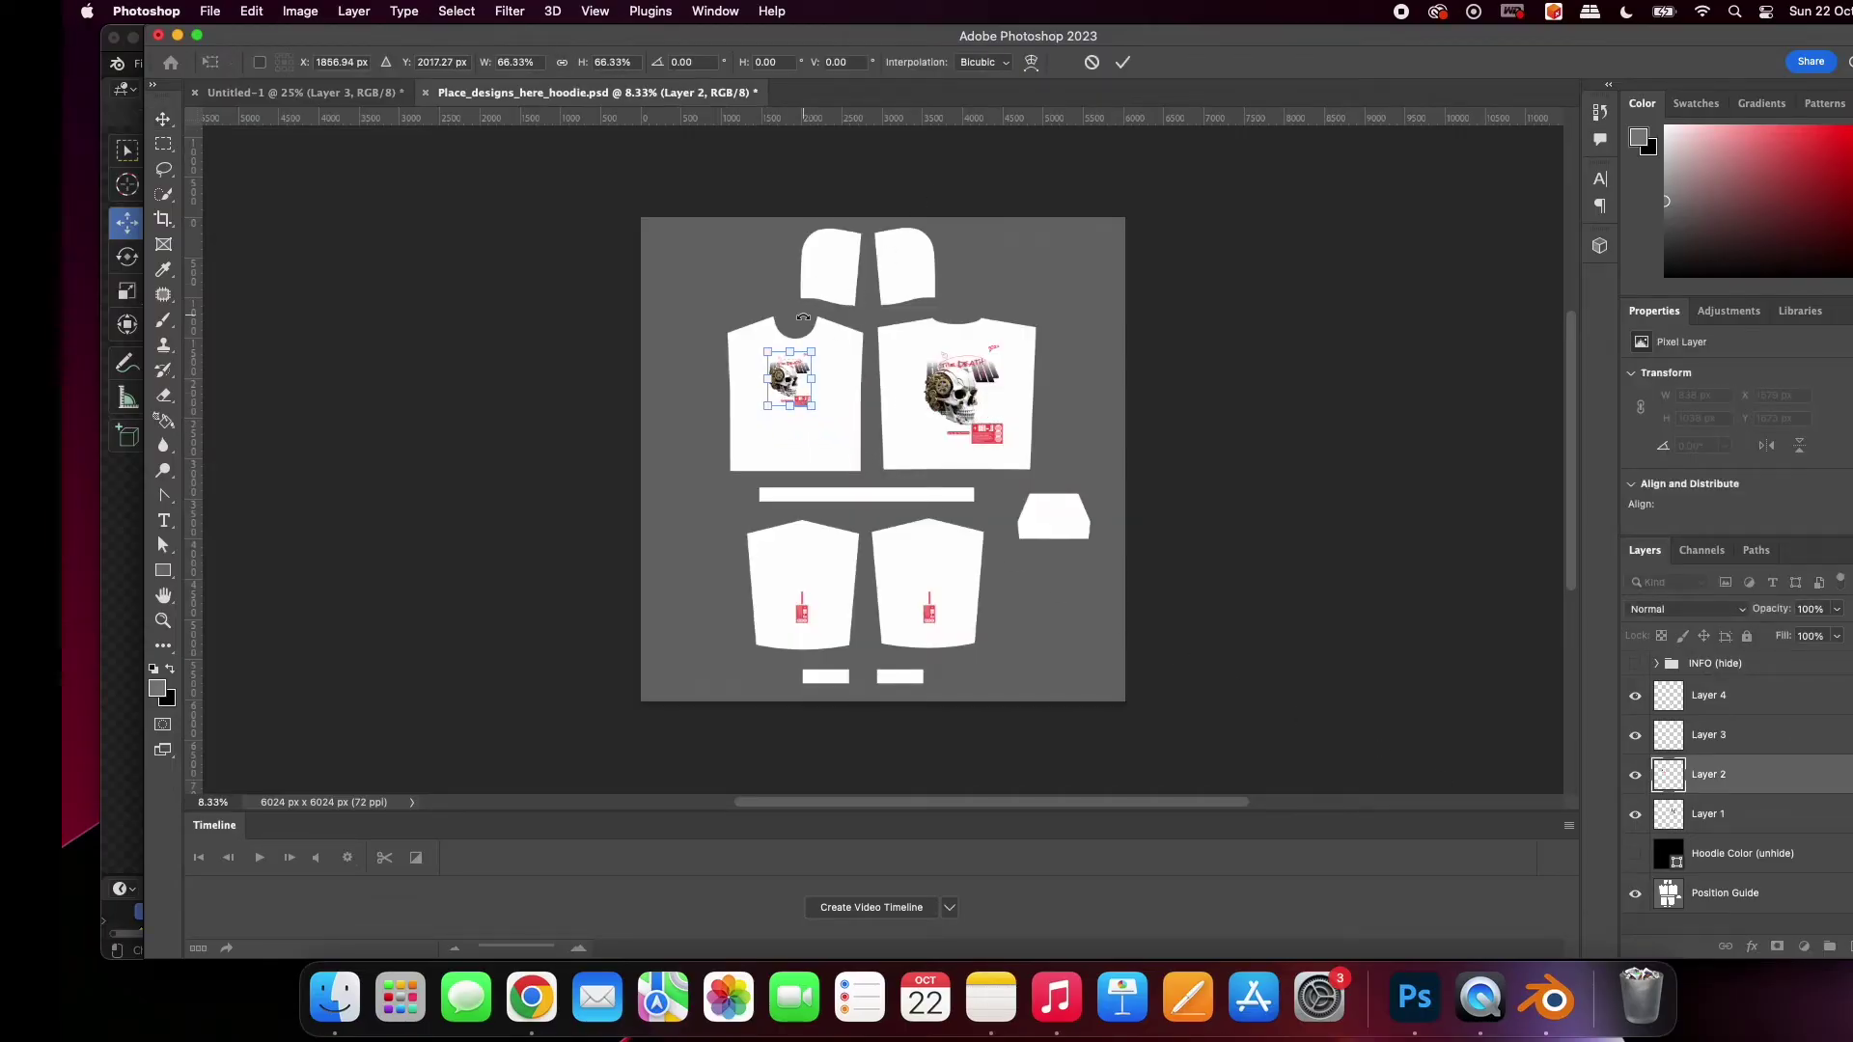
pyautogui.click(1123, 62)
# Select the right skull design and show the Hoodie Color layer again
pyautogui.click(970, 415)
pyautogui.click(970, 415)
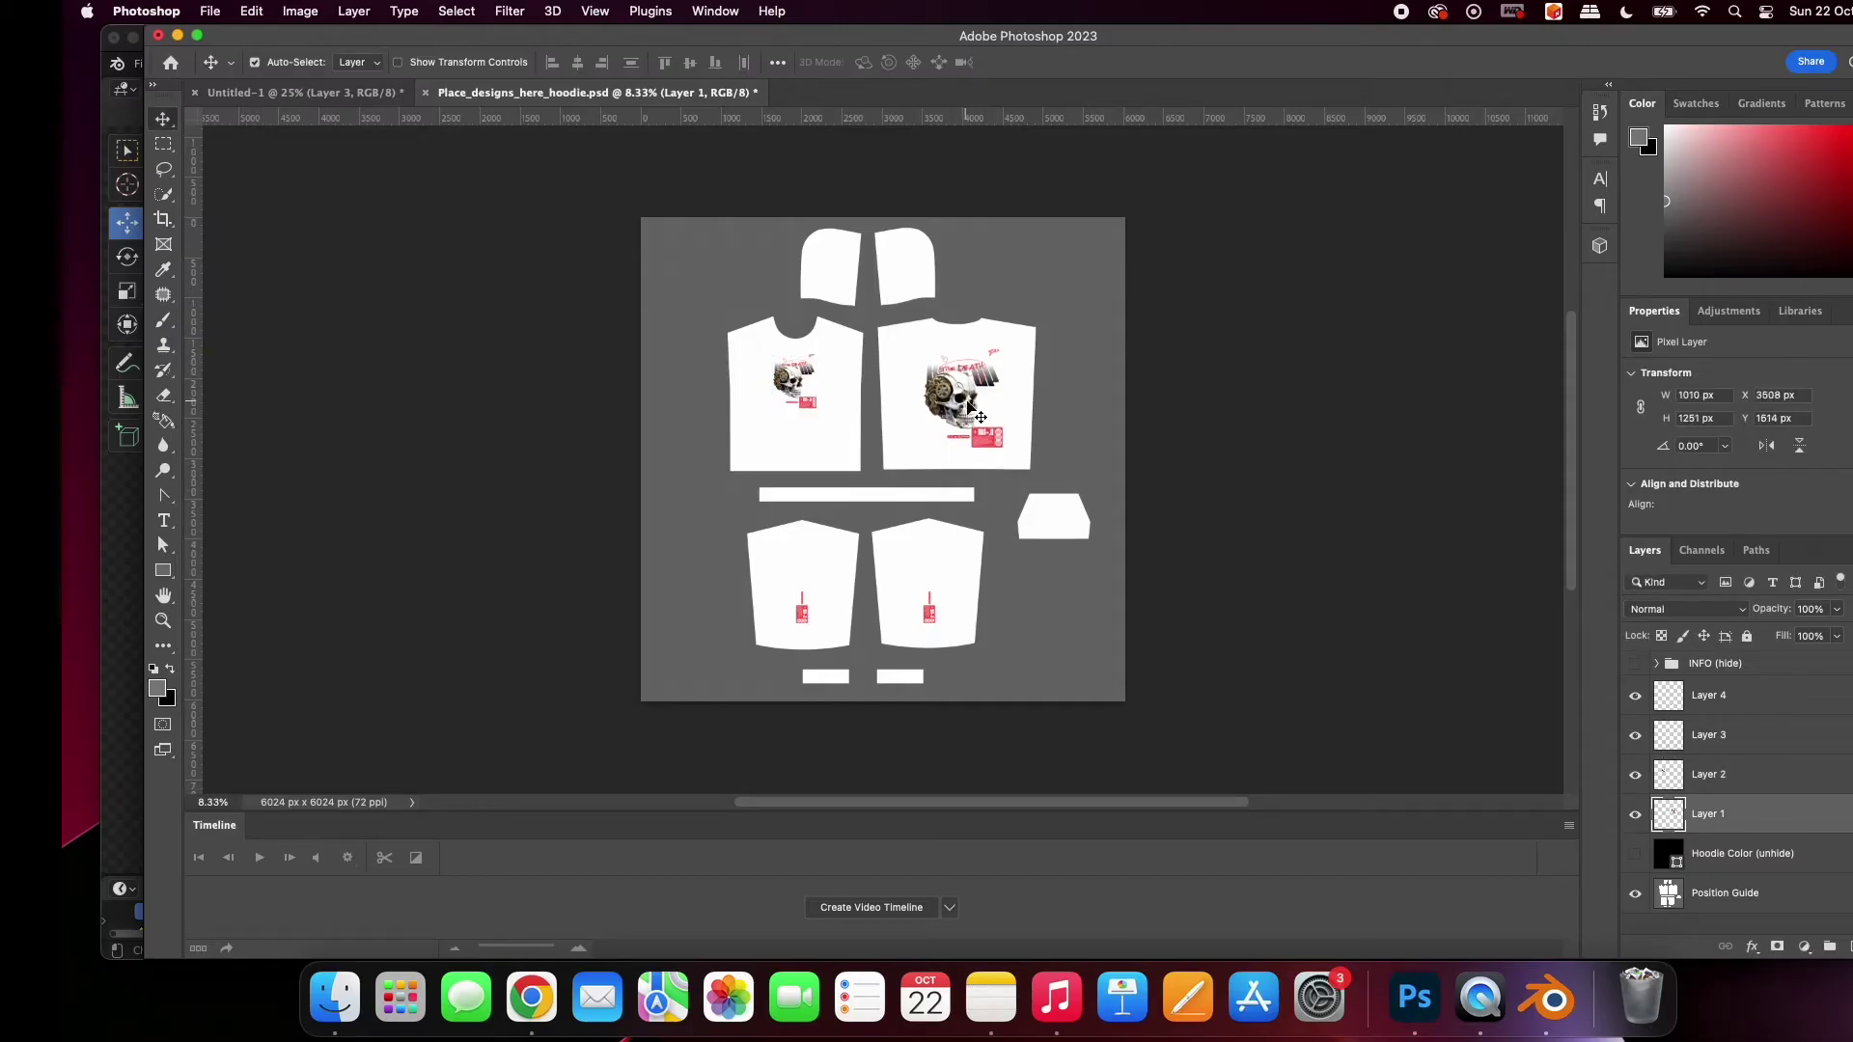
pyautogui.click(1635, 854)
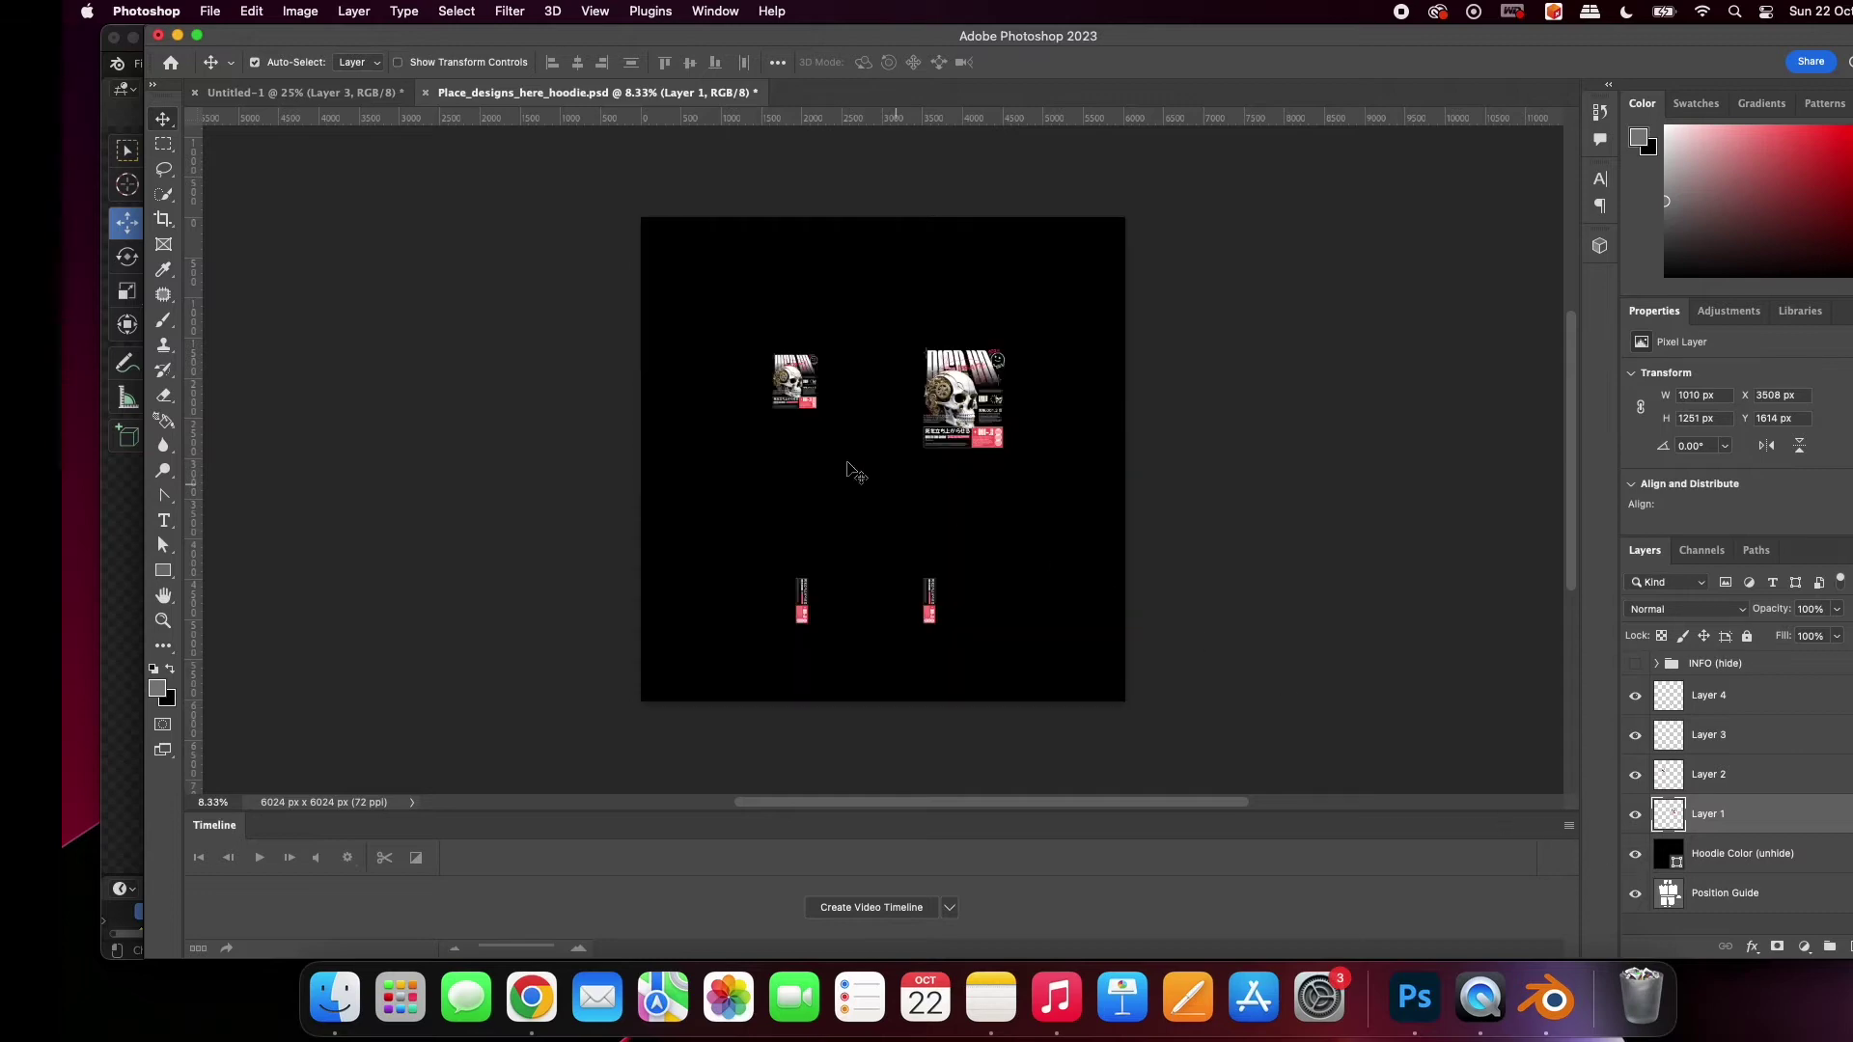
pyautogui.click(210, 11)
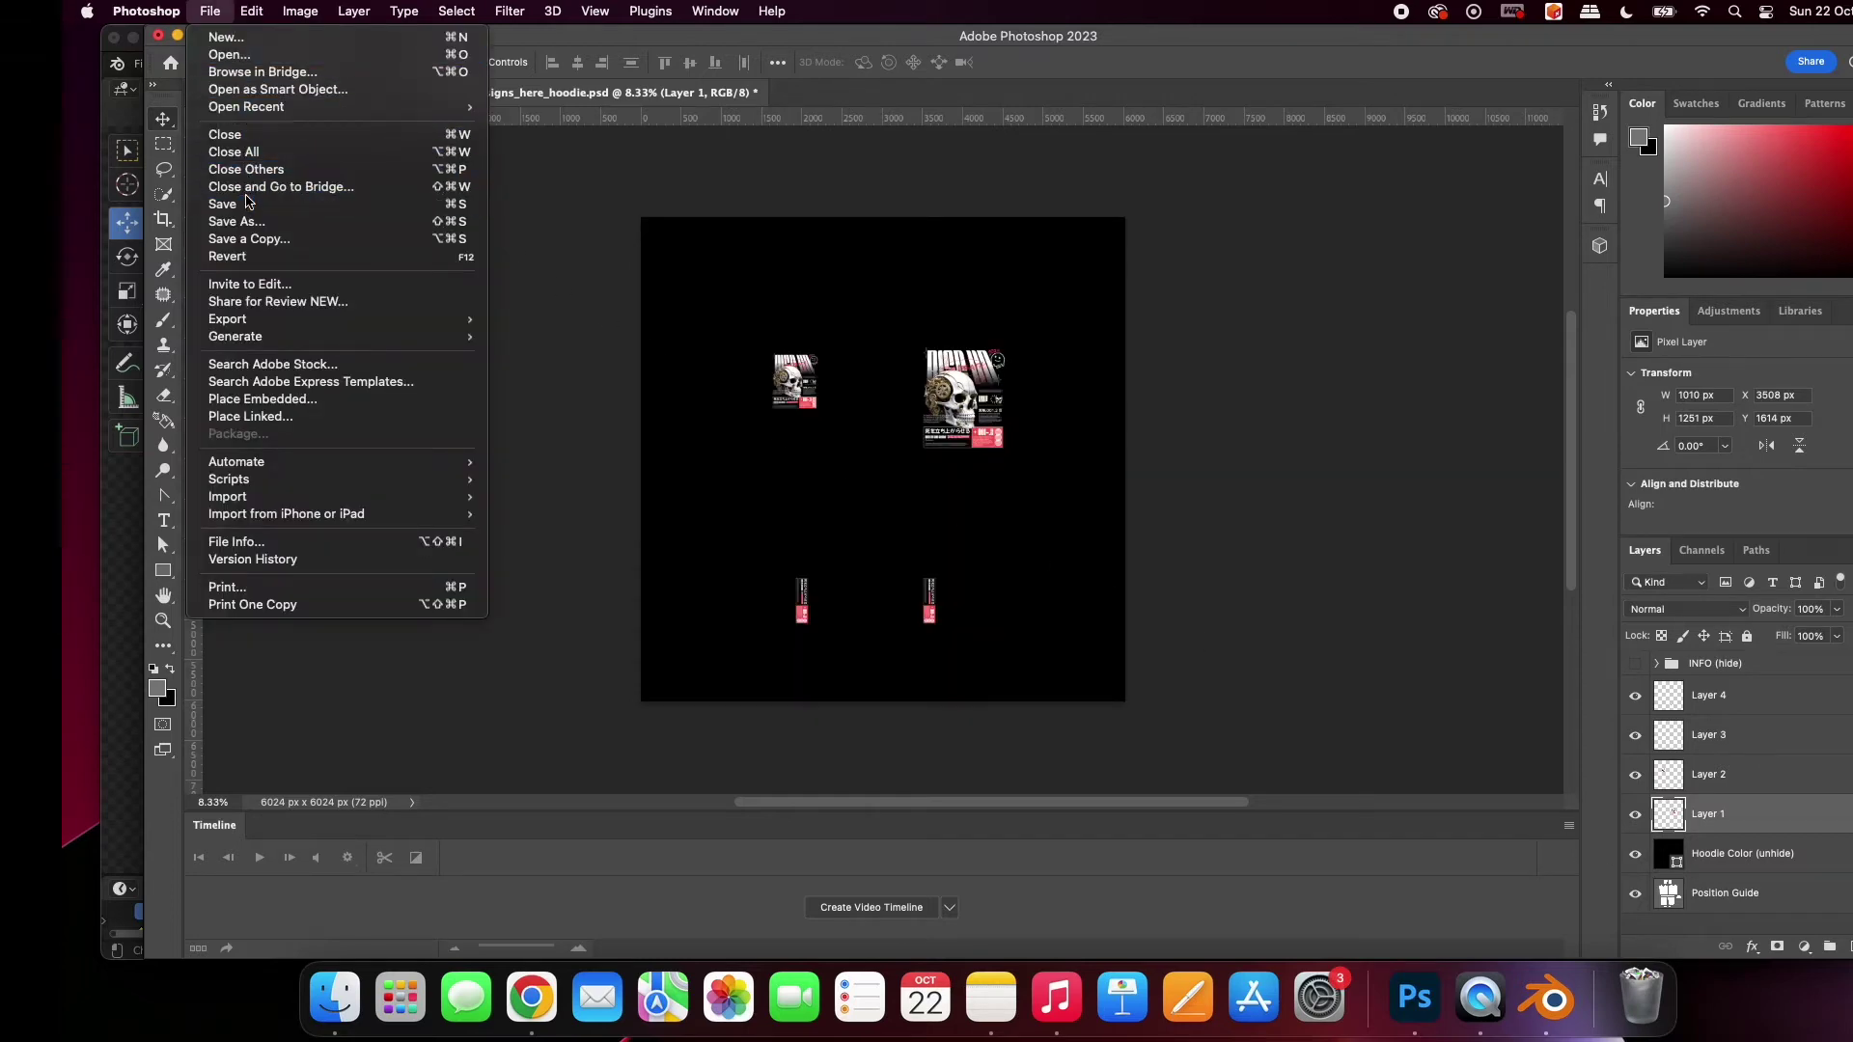
# Save the PSD, minimise Photoshop, and toggle Blender's shading Solid then Rendered to reload the texture
pyautogui.click(231, 203)
pyautogui.click(177, 36)
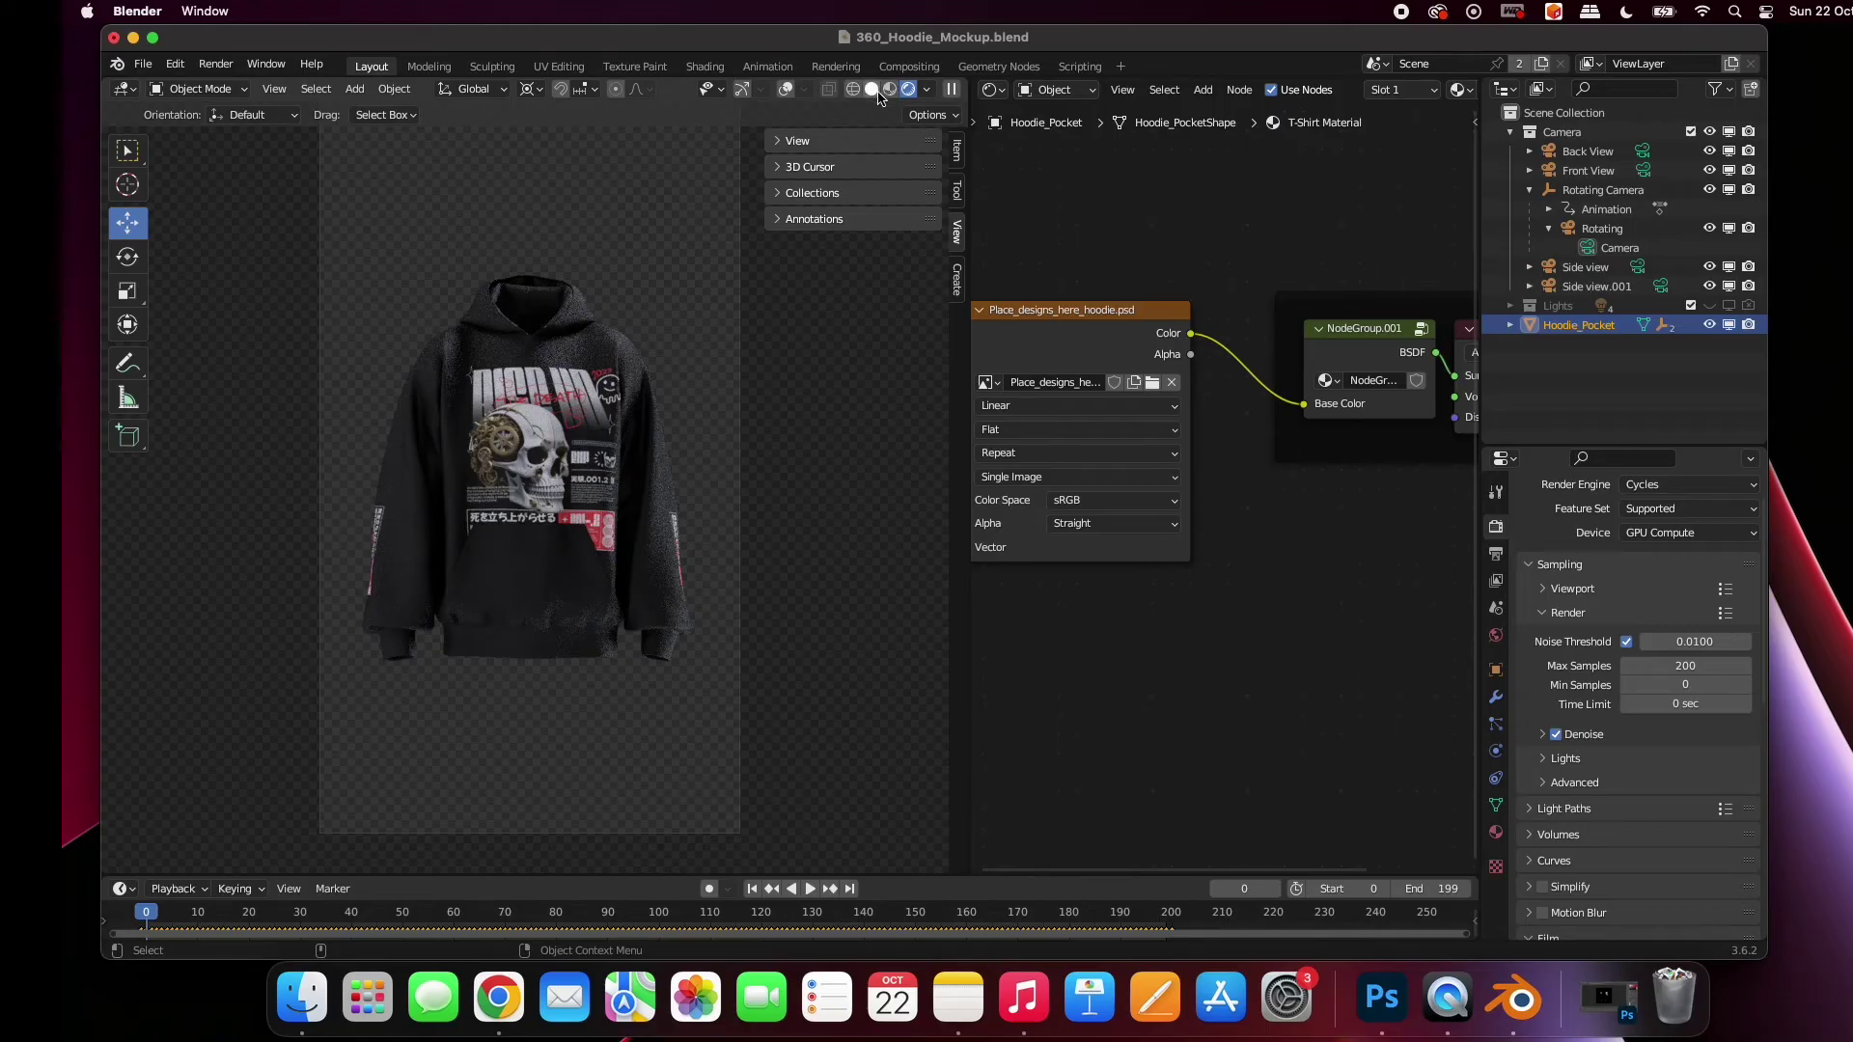
pyautogui.click(874, 91)
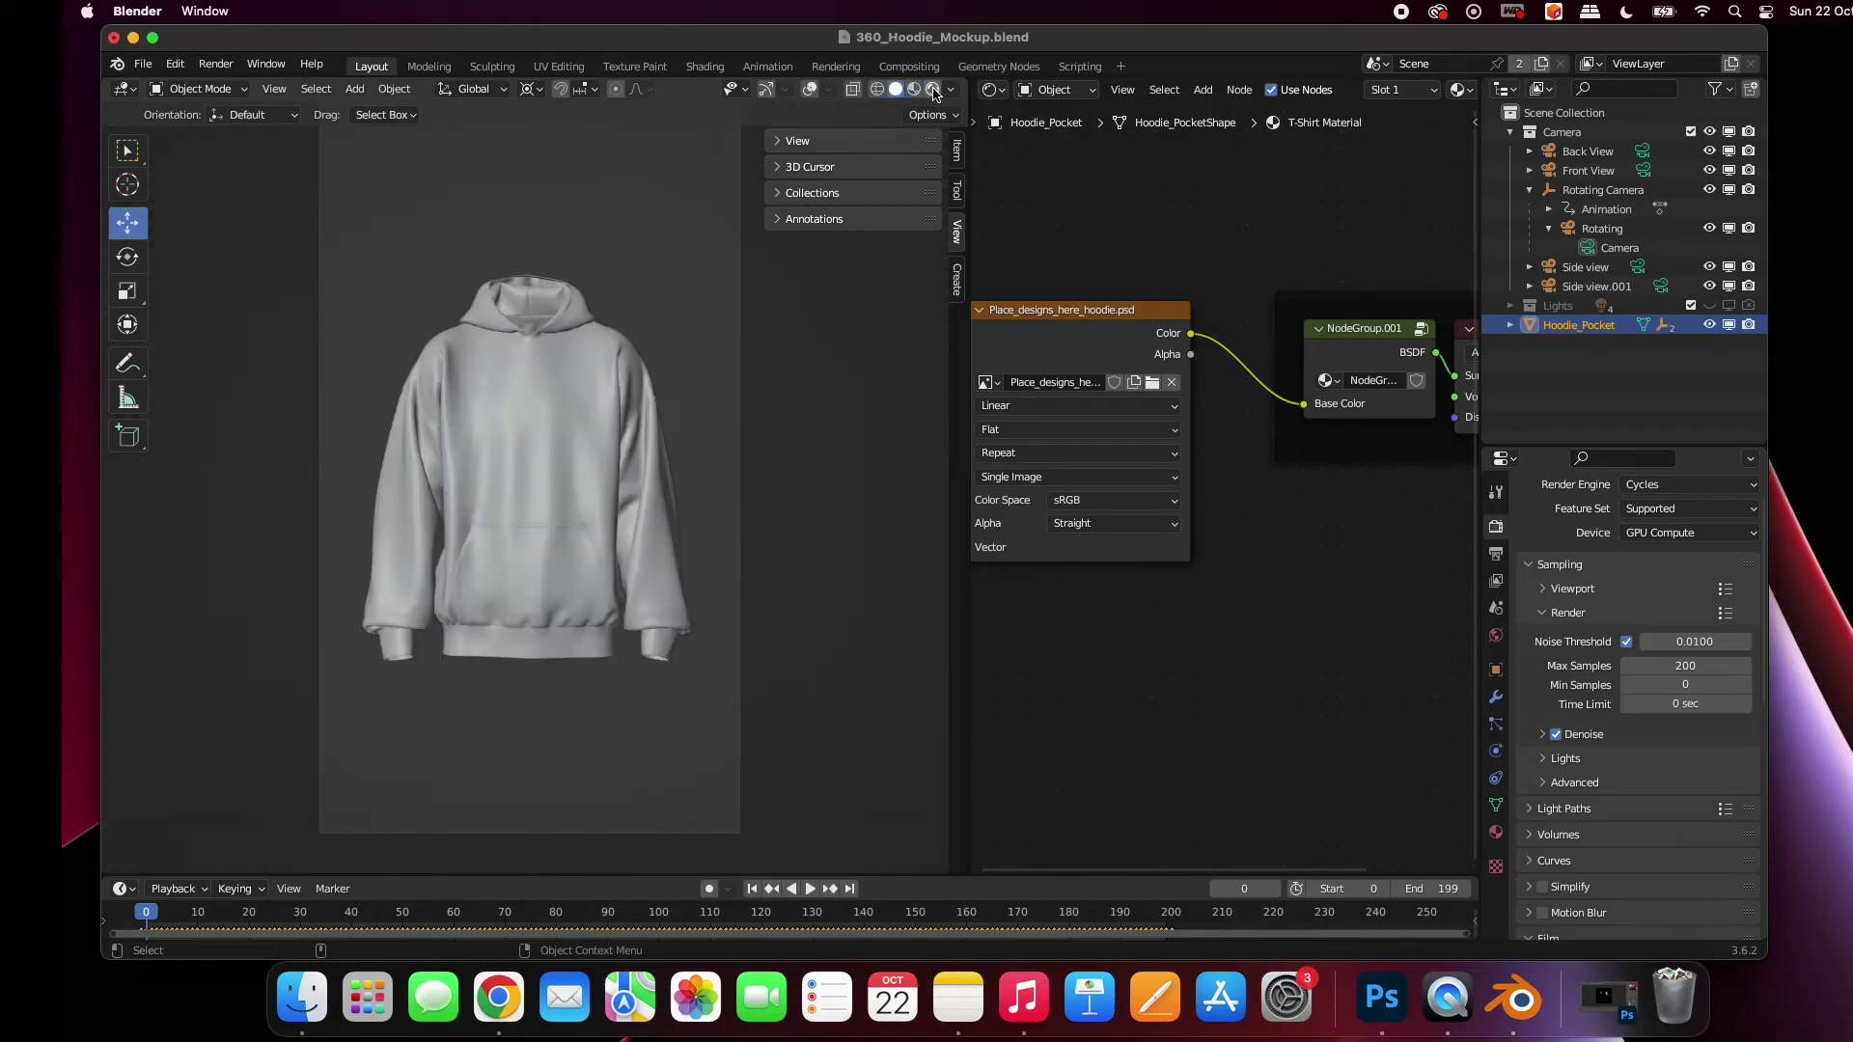
pyautogui.press('z')
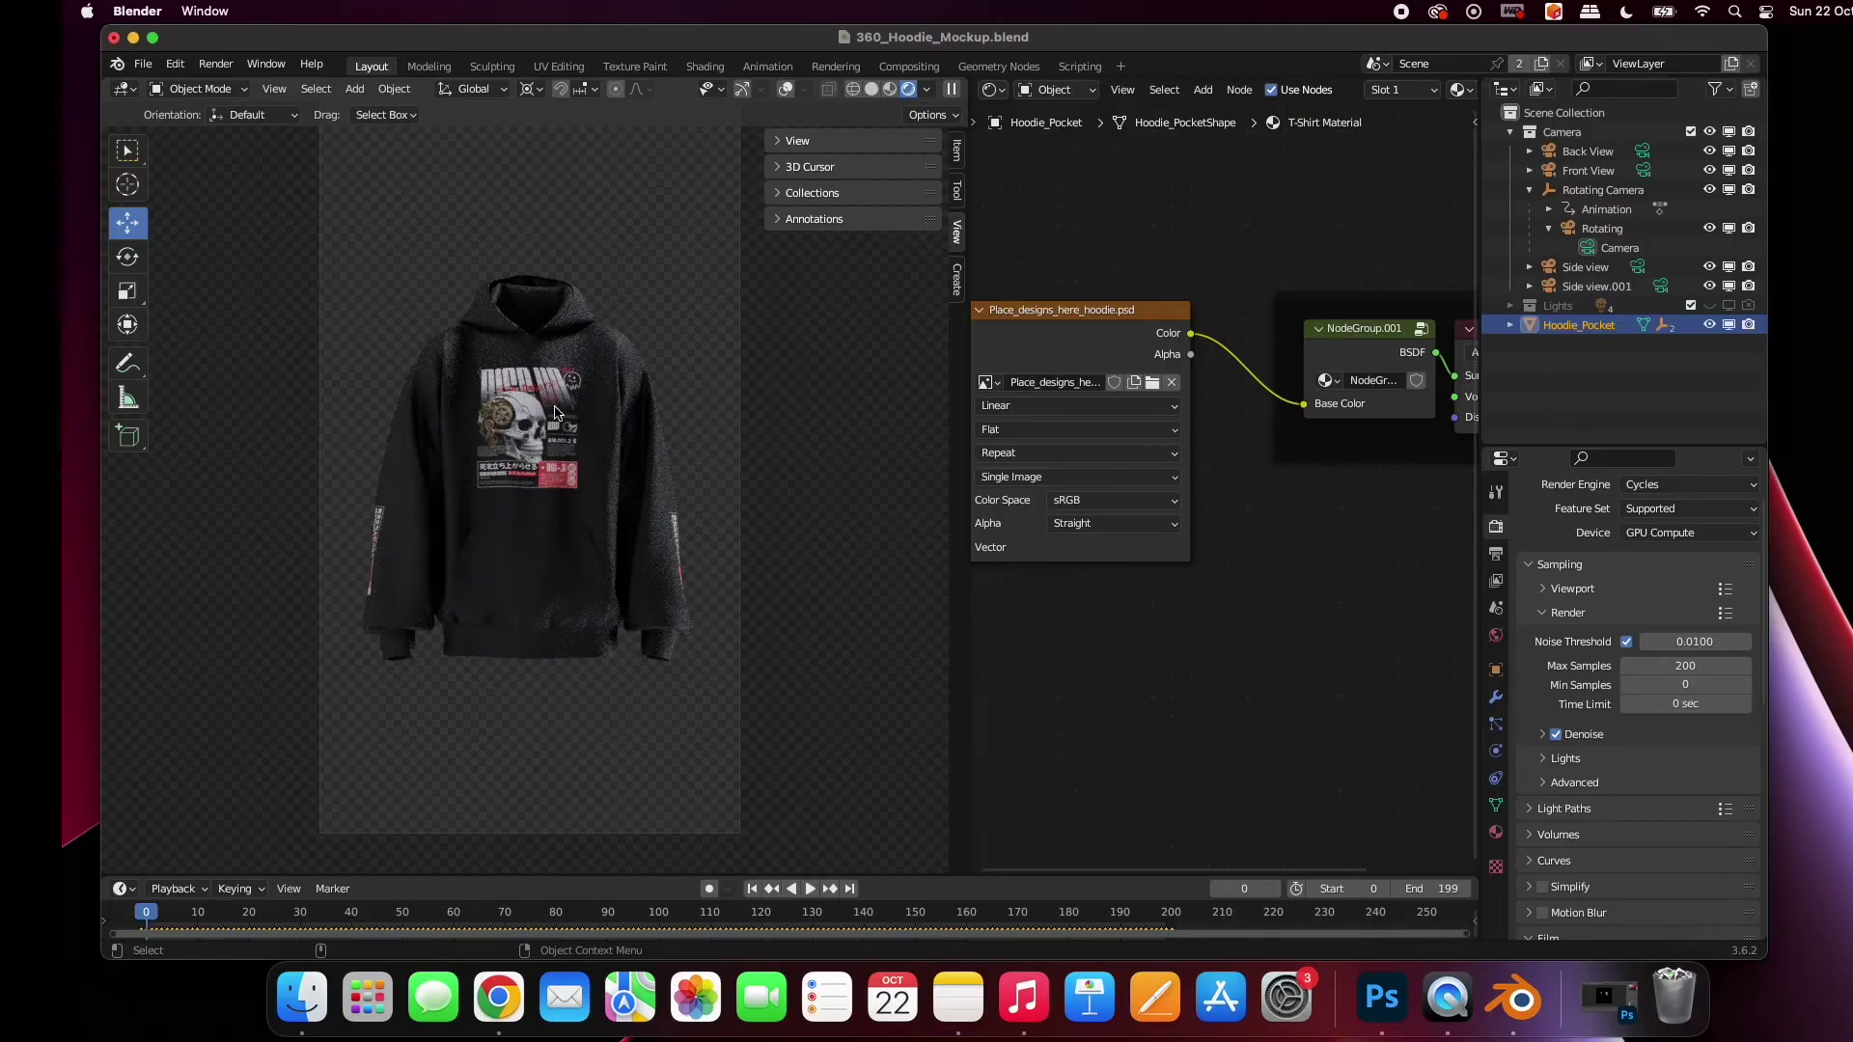
# Preview the Back View, Front View, Side view and Side view.001 cameras, then reactivate Rotating Camera
pyautogui.click(1643, 155)
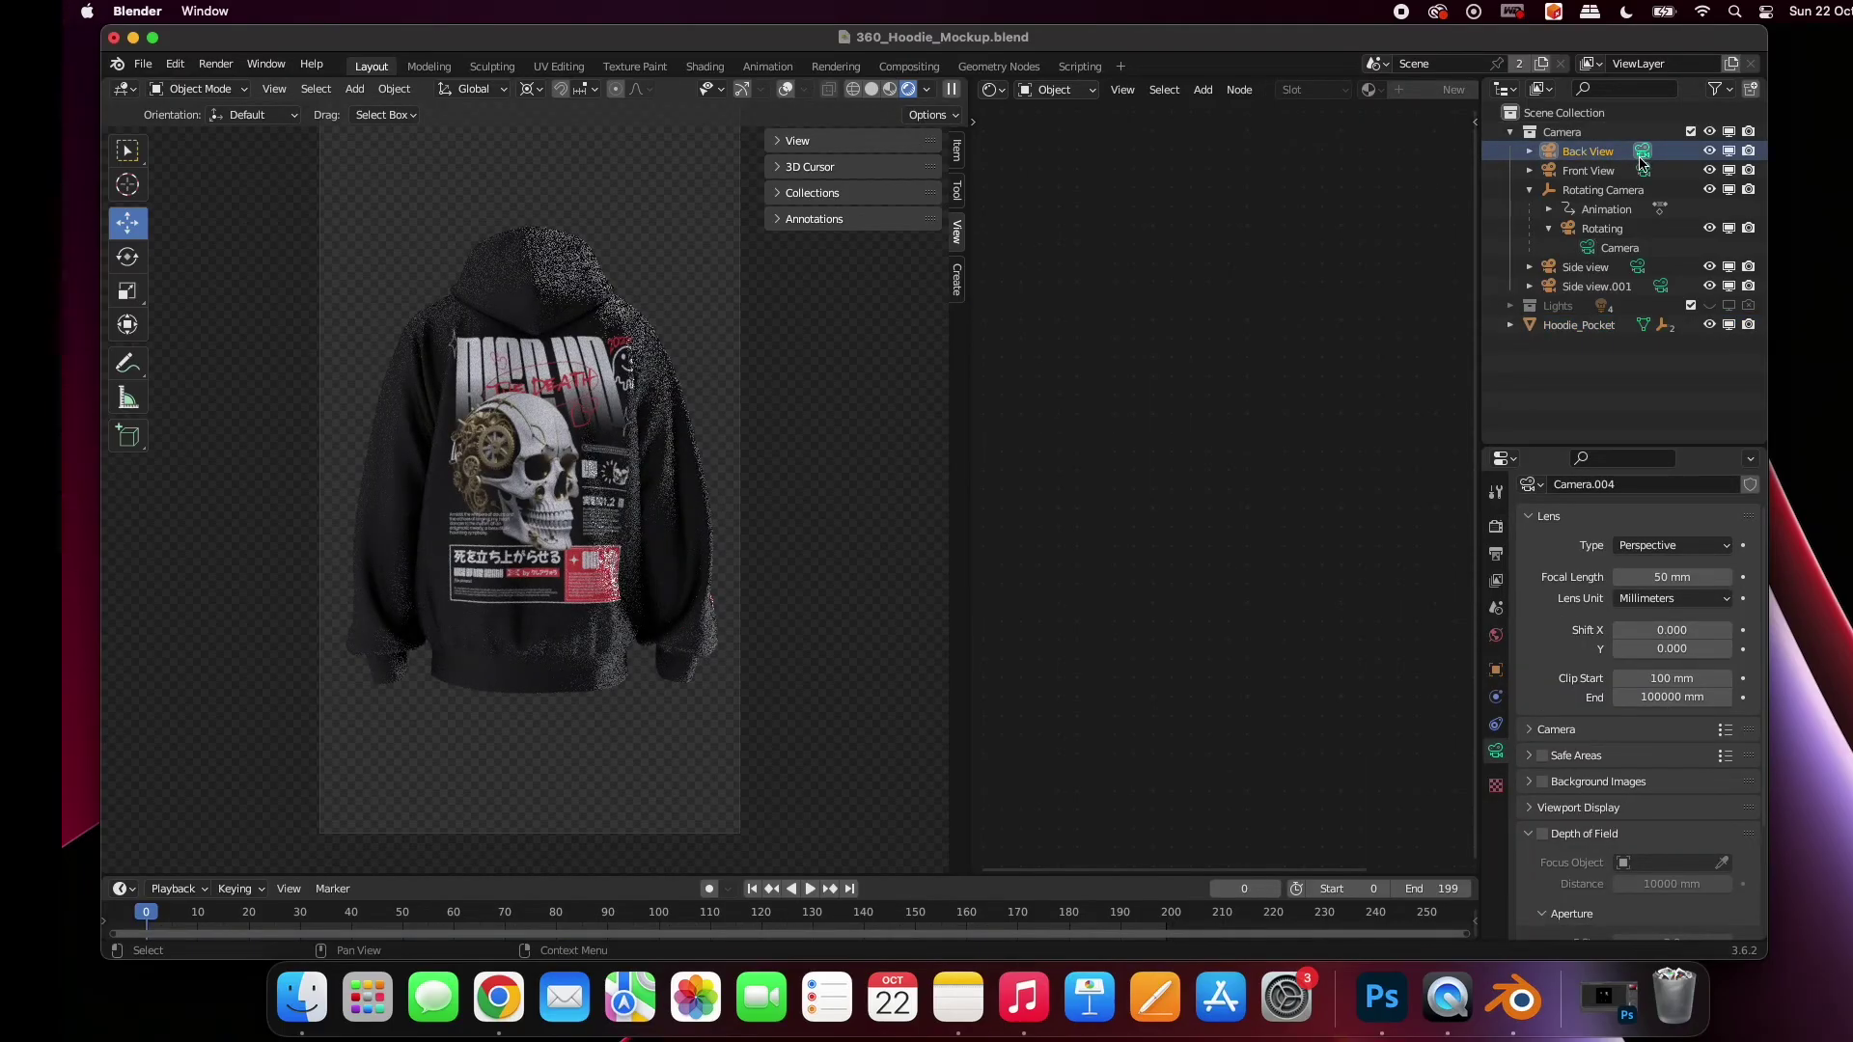
pyautogui.click(1643, 171)
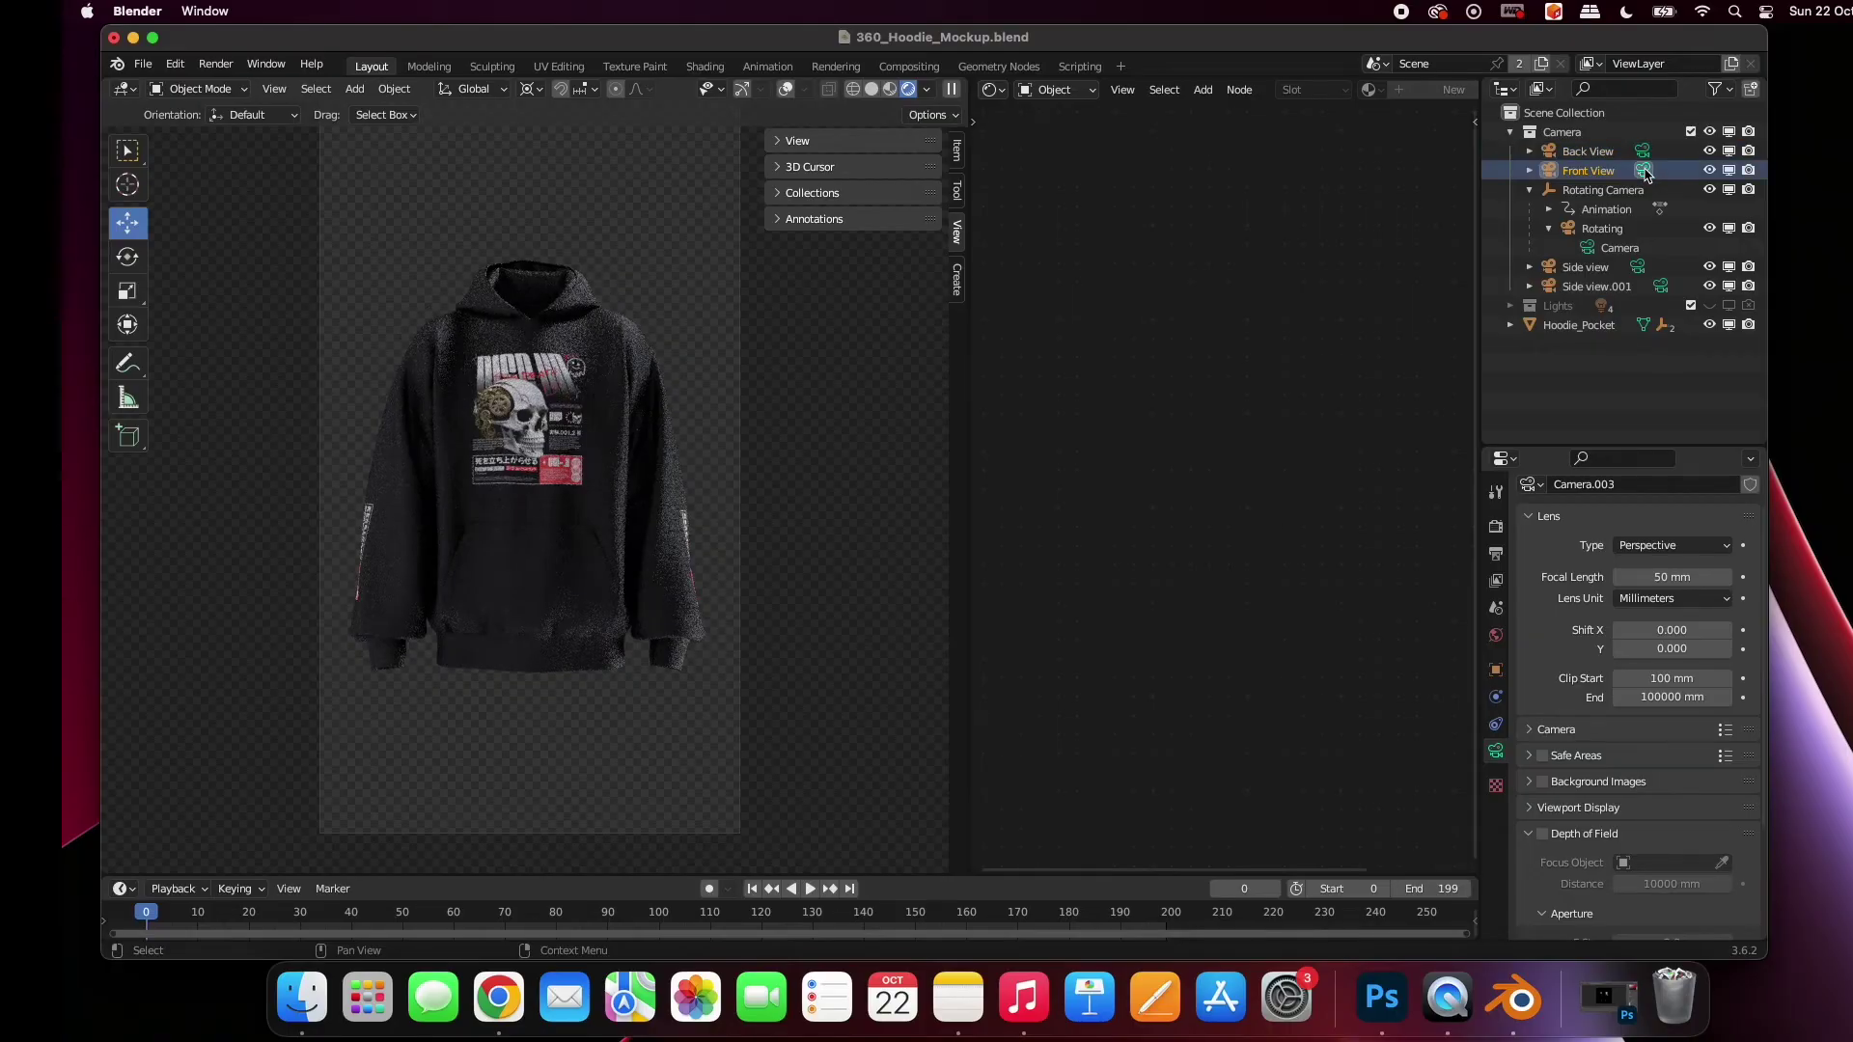
pyautogui.click(1641, 268)
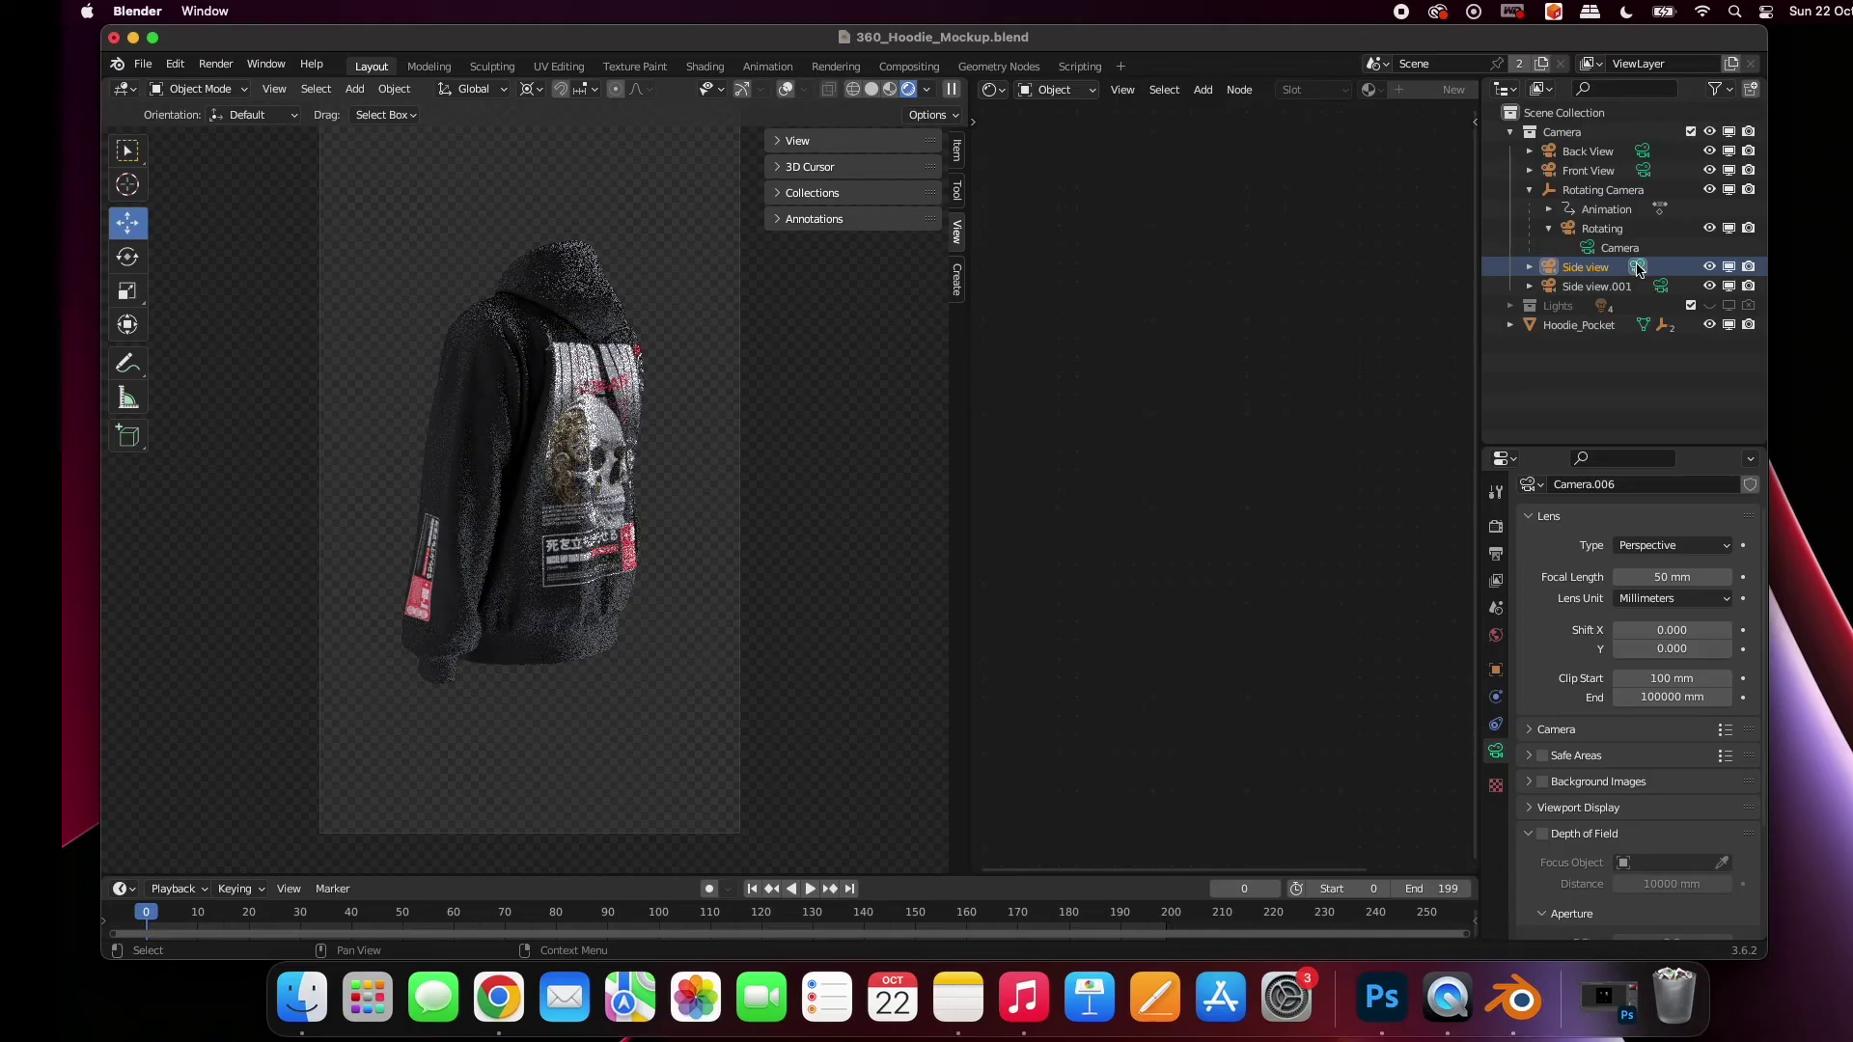
pyautogui.click(1660, 287)
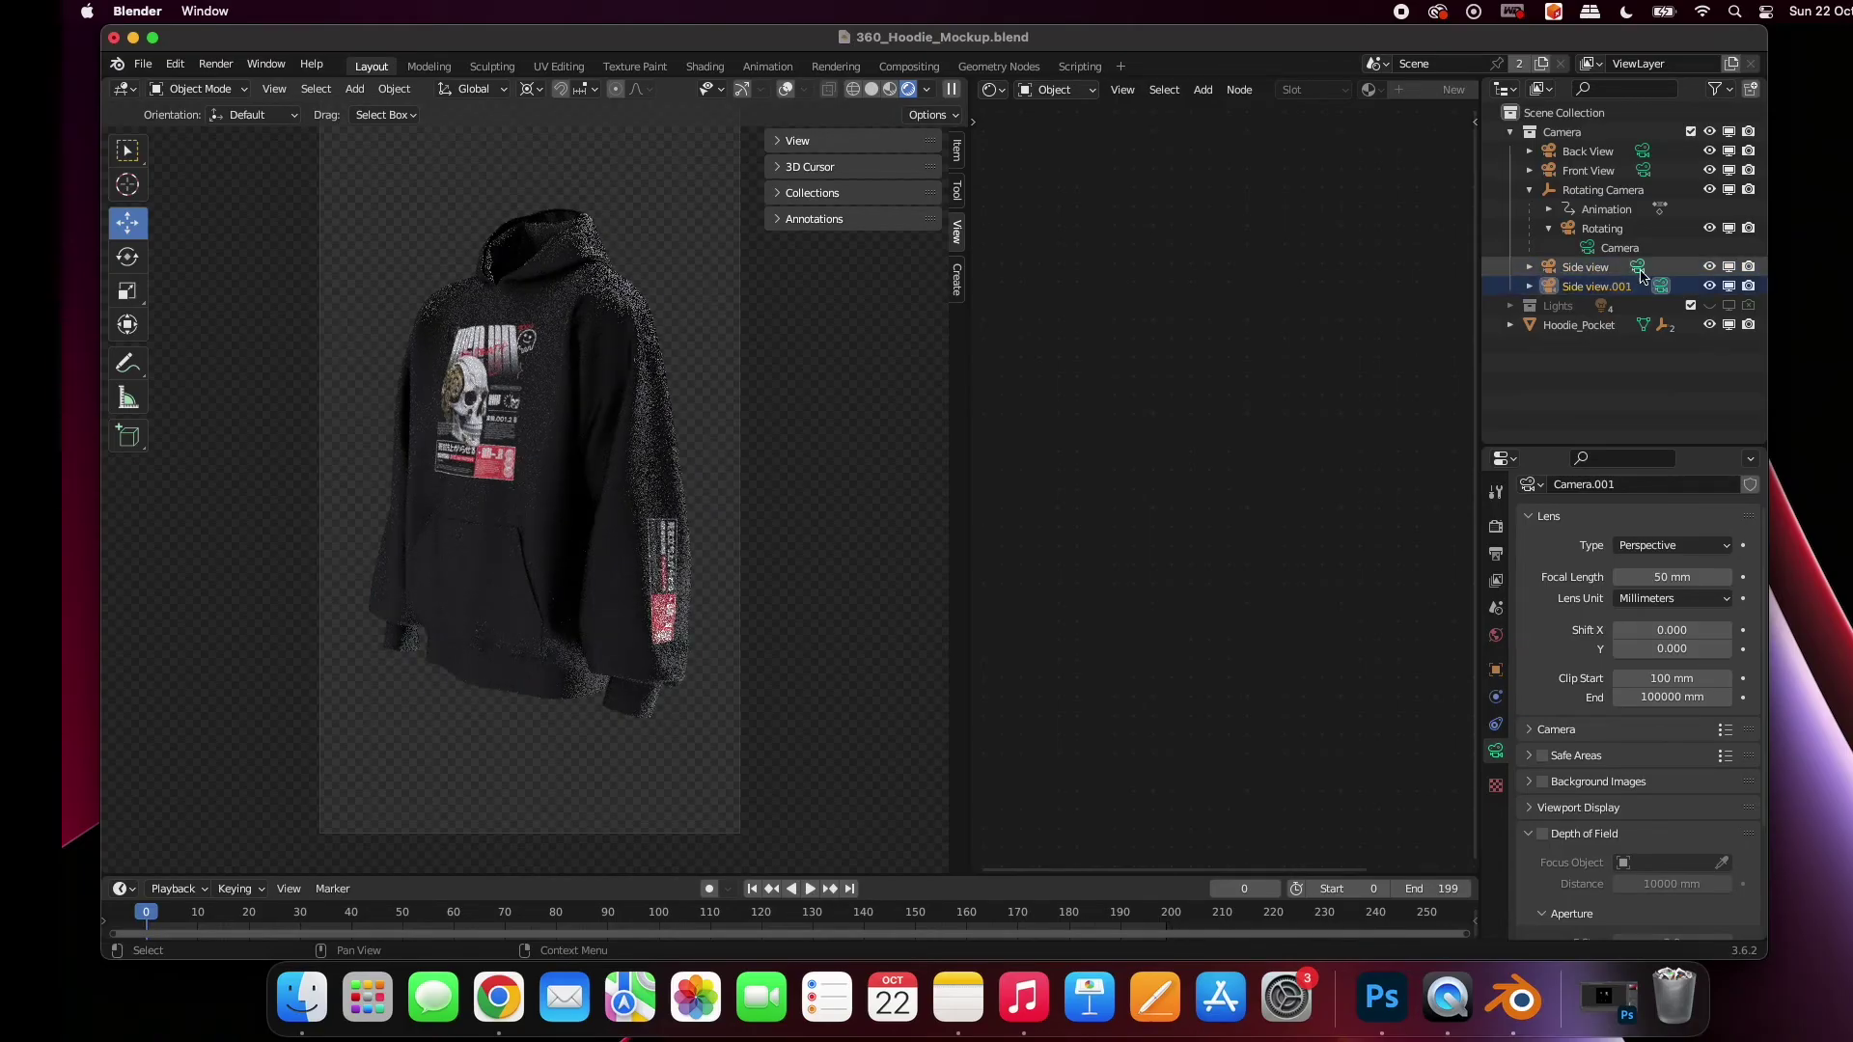
pyautogui.click(1586, 250)
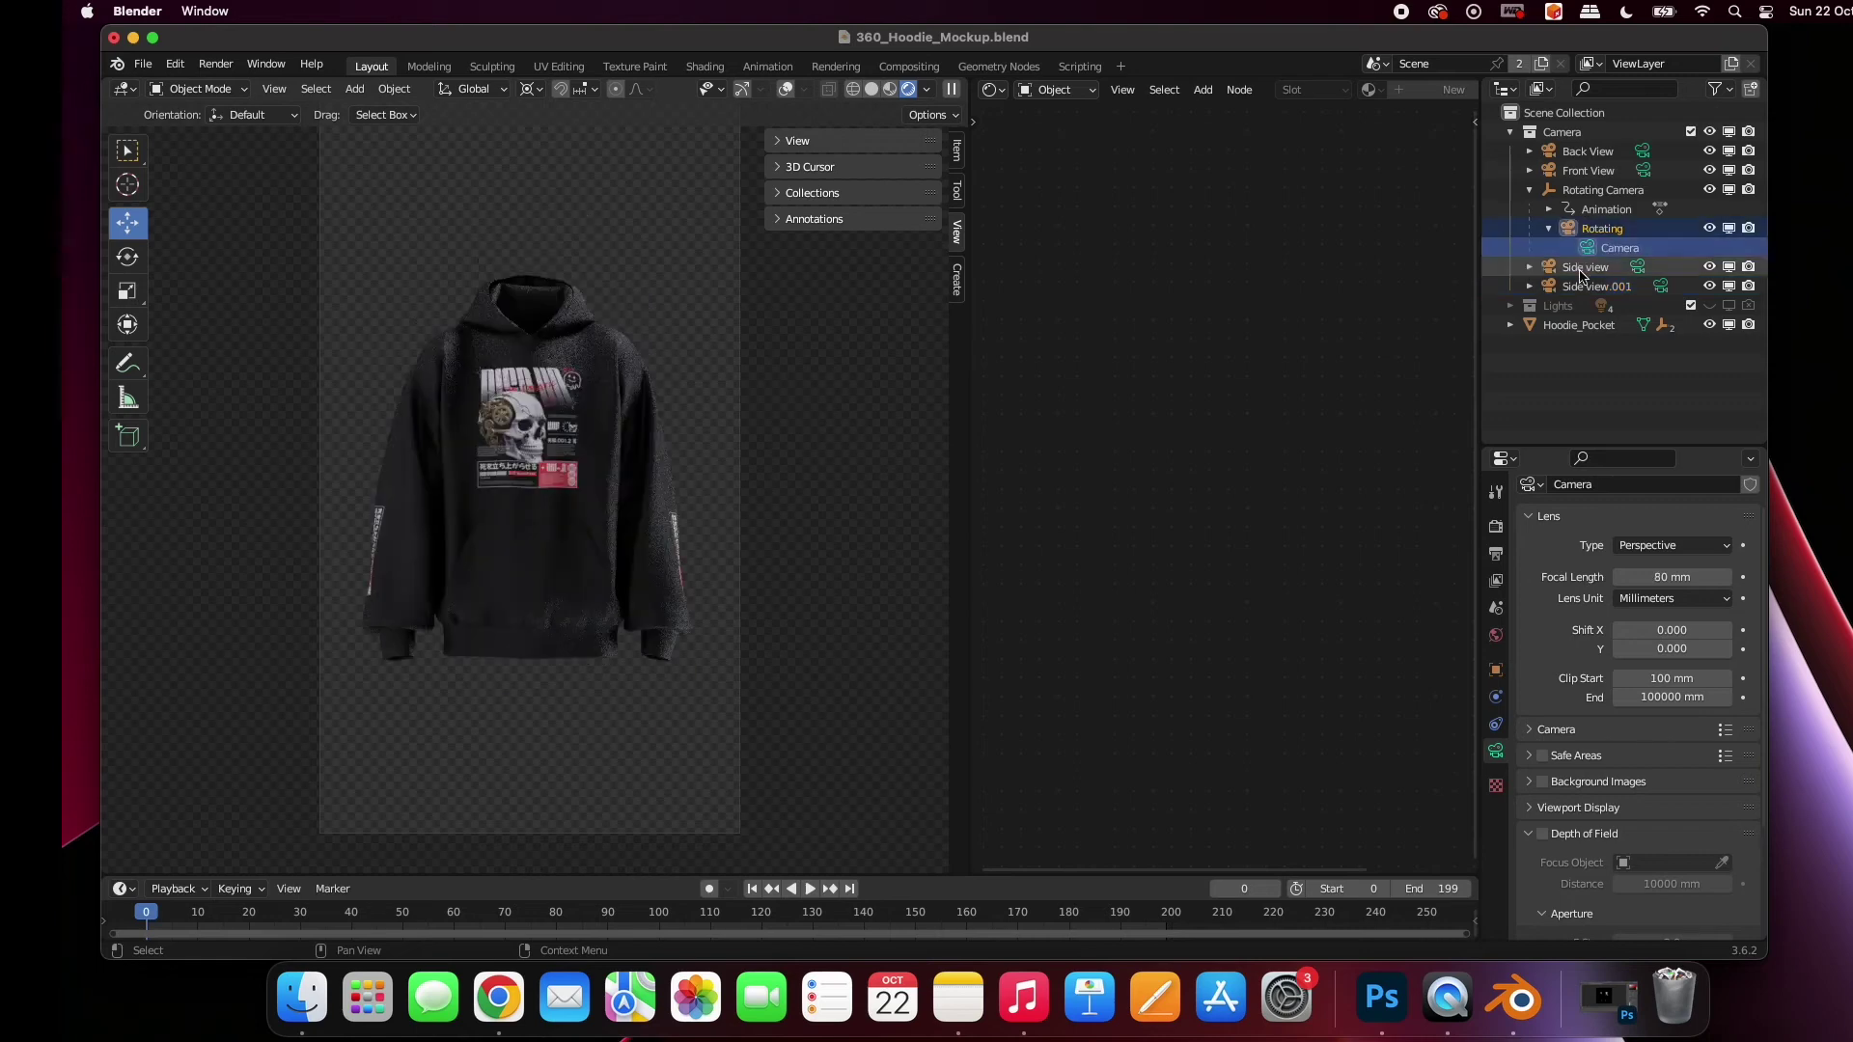
# Set the output file format to FFmpeg Video with an MPEG-4 container
pyautogui.click(1494, 558)
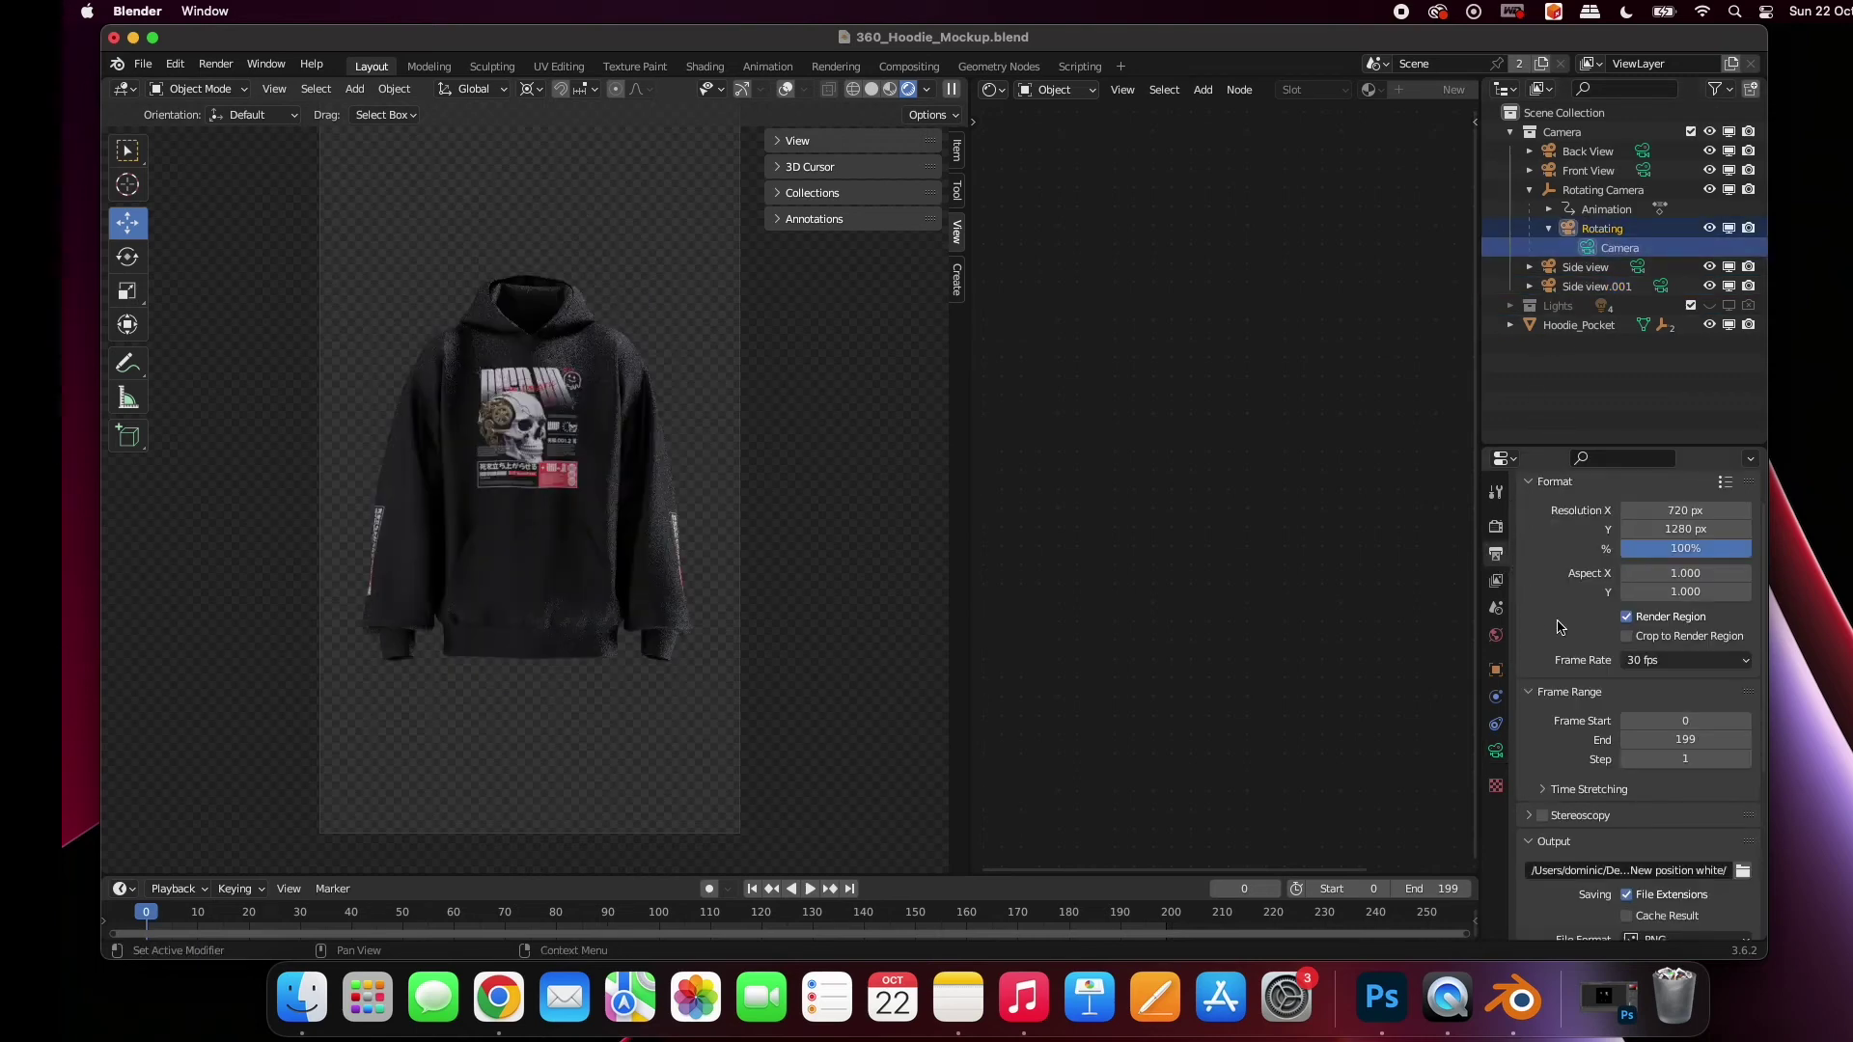
pyautogui.scroll(-8, 1649, 736)
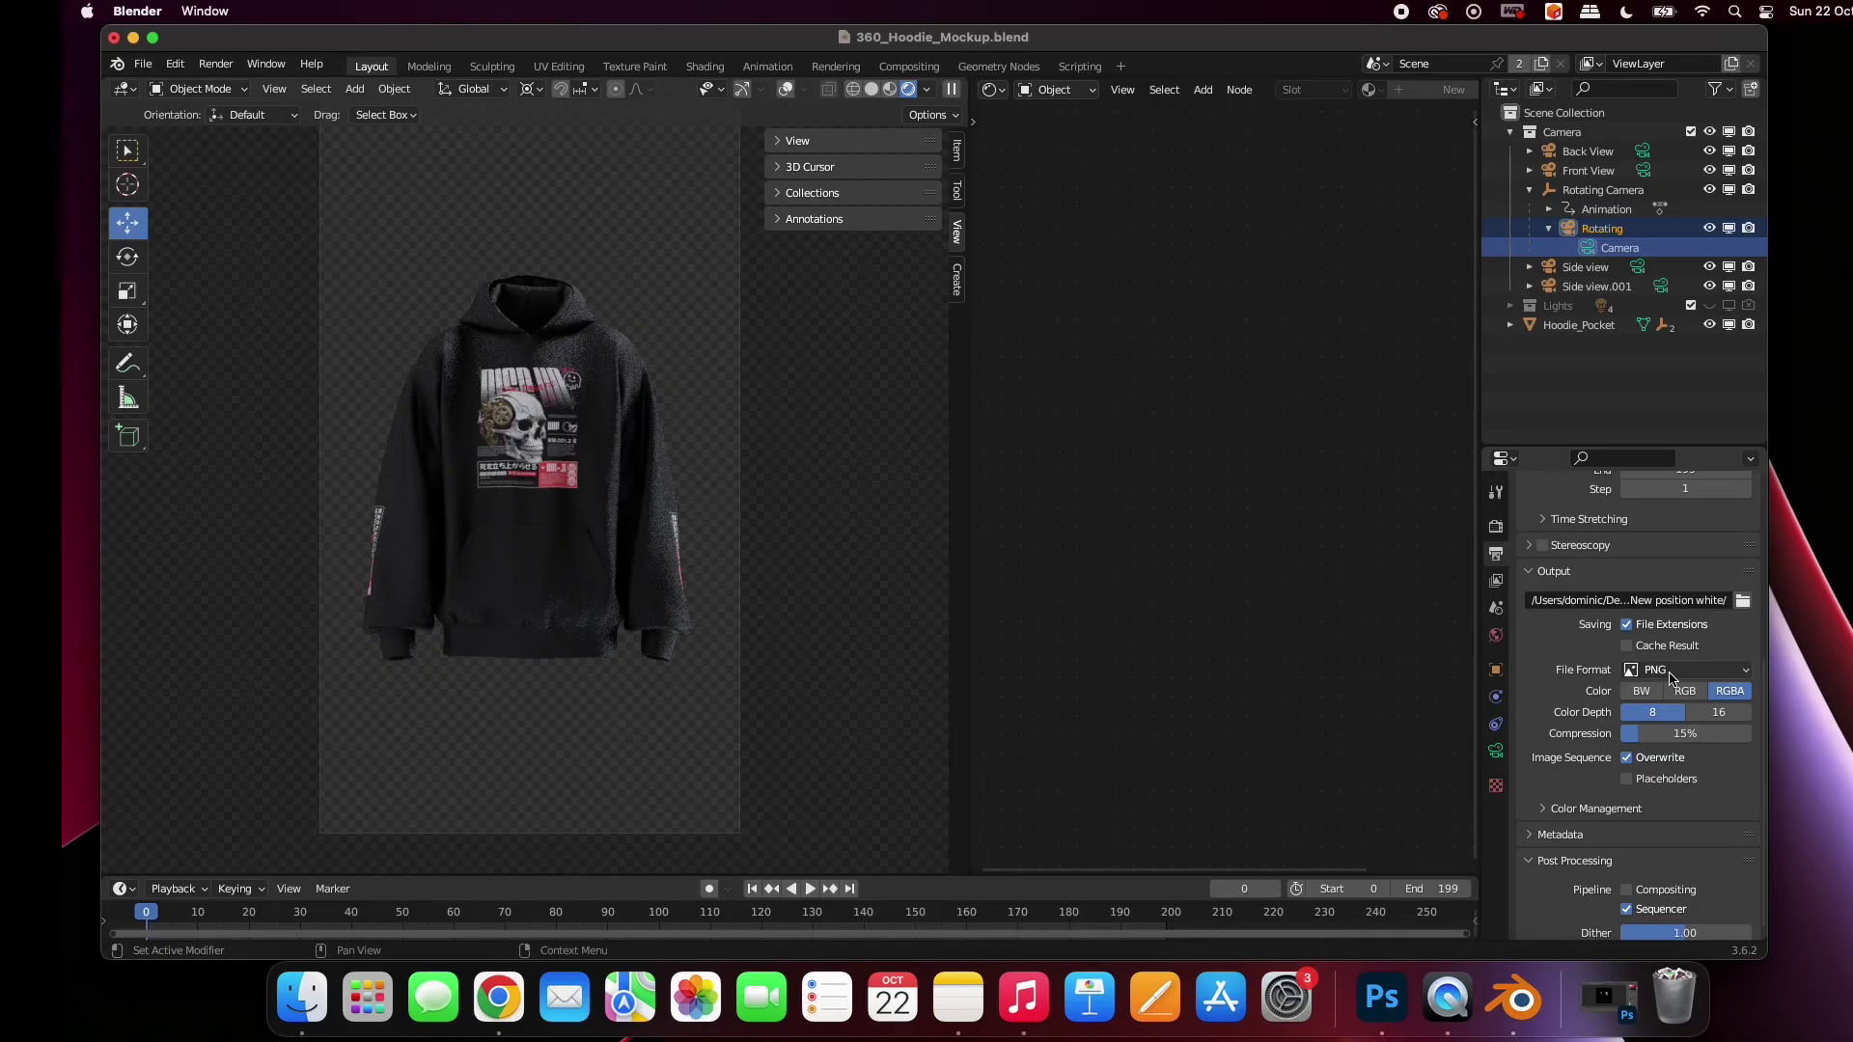
pyautogui.click(1672, 679)
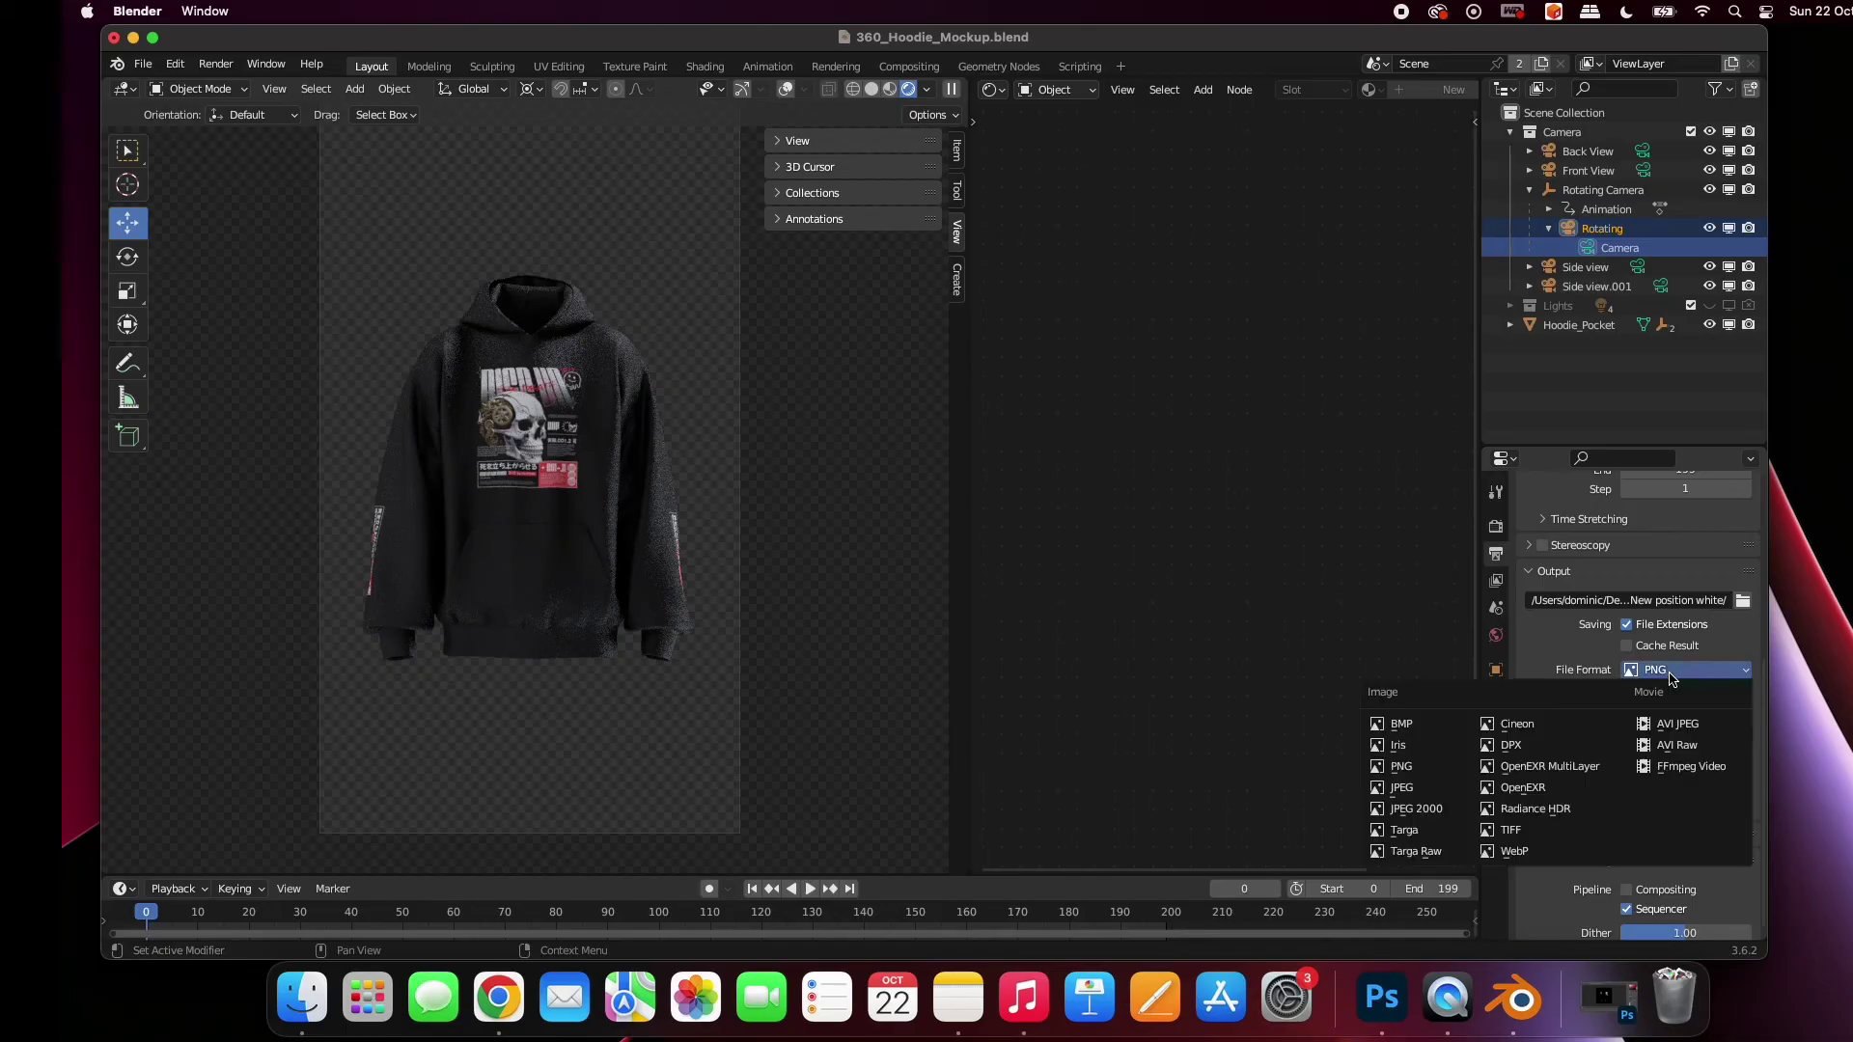
pyautogui.click(1680, 768)
pyautogui.click(1678, 773)
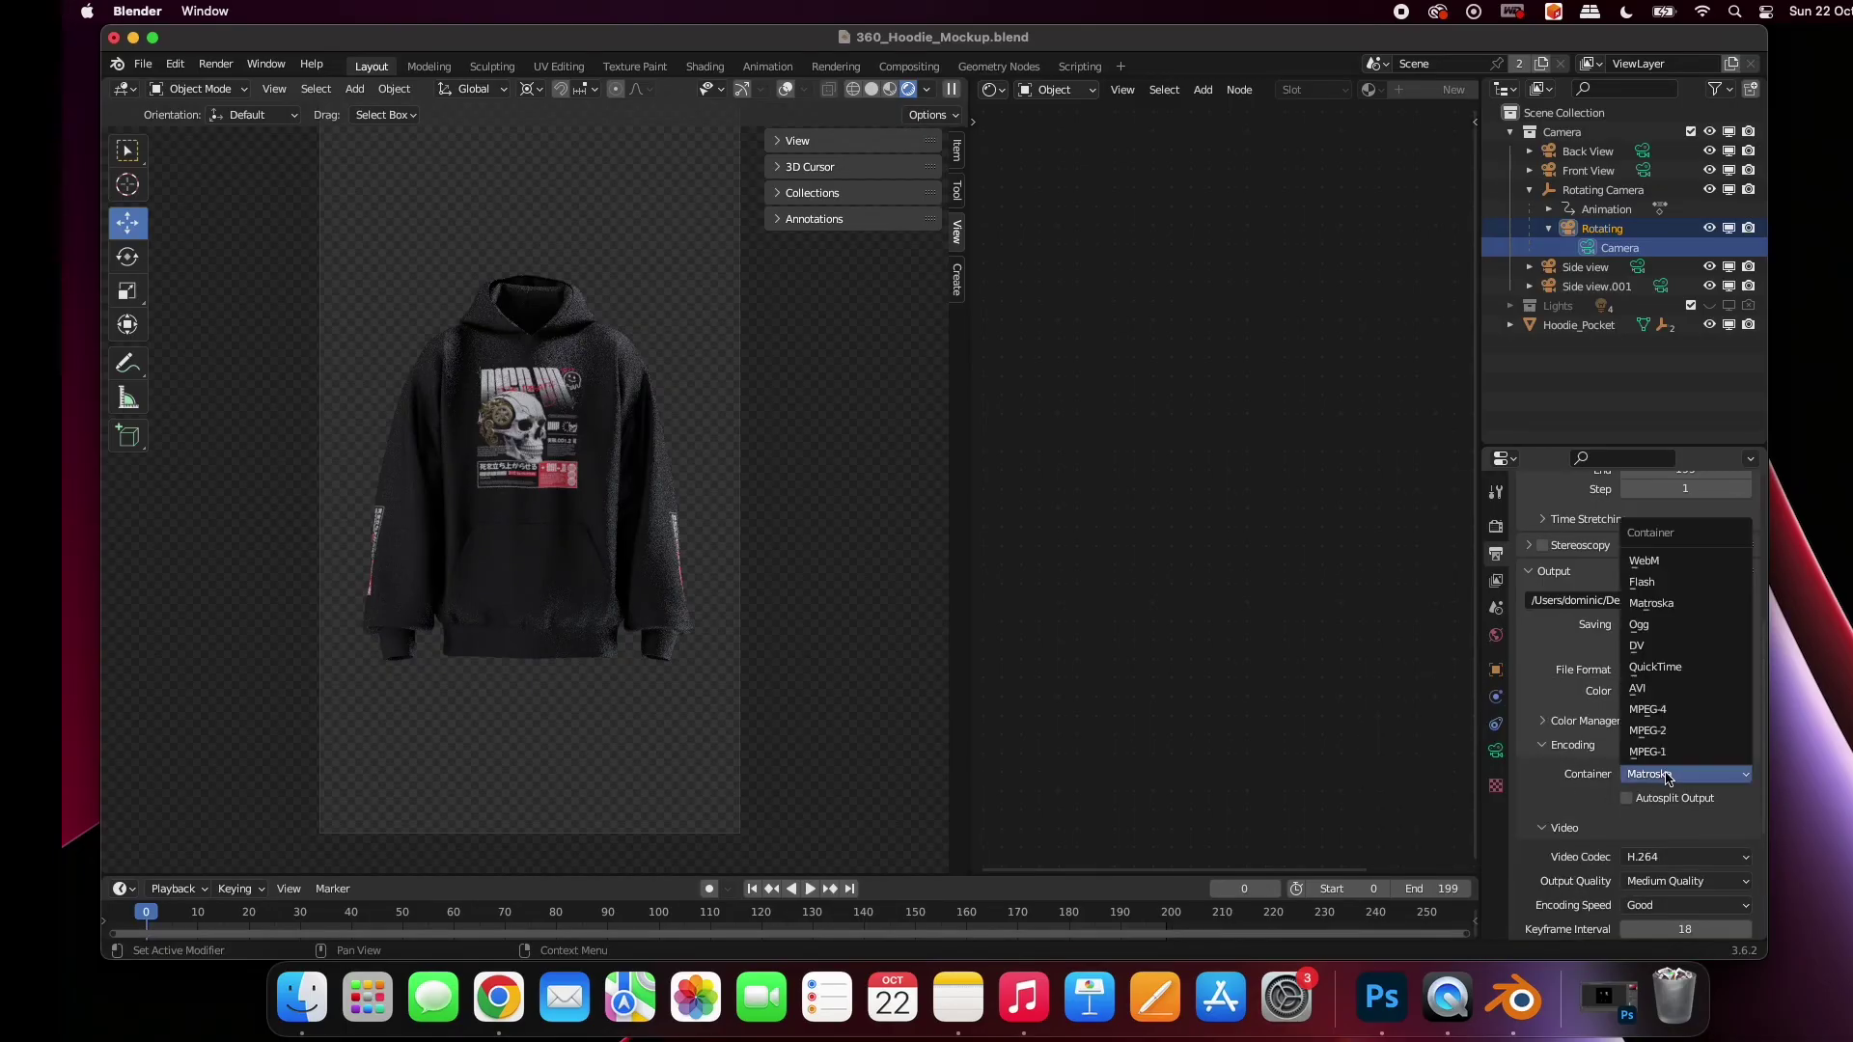
pyautogui.click(1673, 711)
pyautogui.scroll(3, 1607, 700)
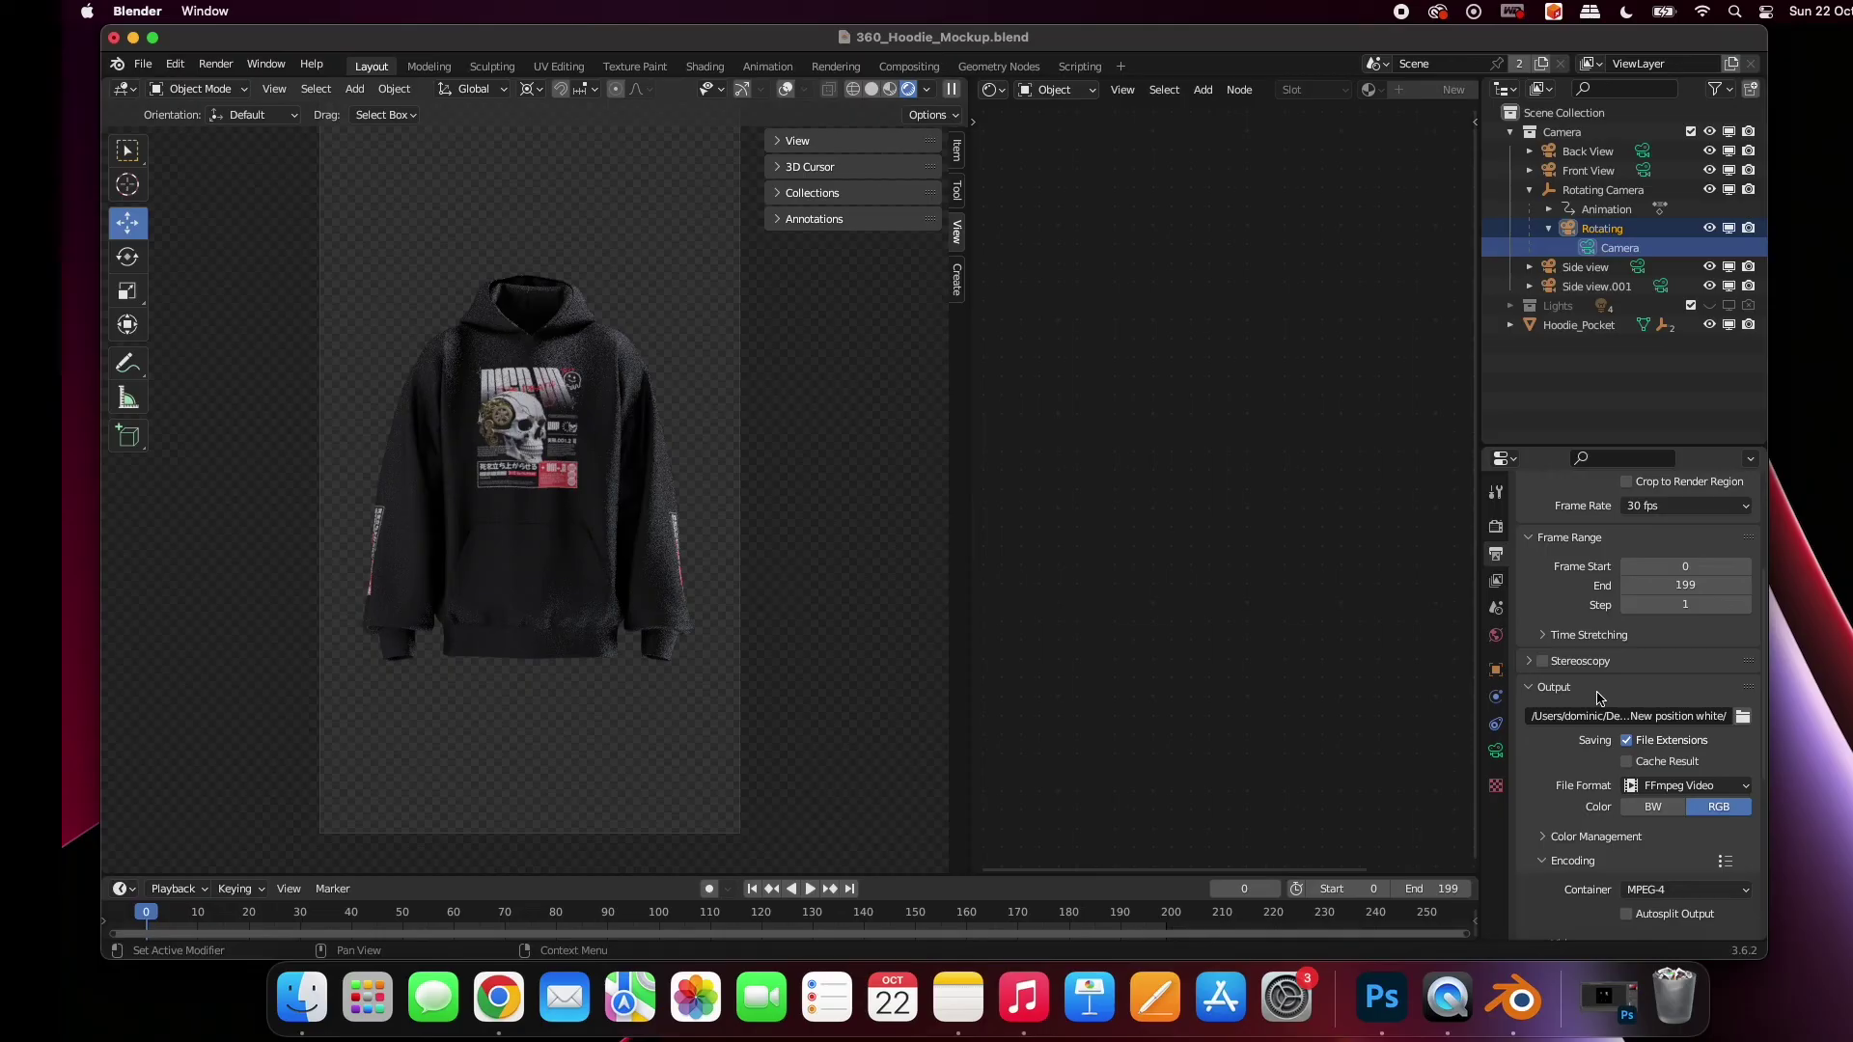
# Create a 'Renders' folder on the Desktop and accept it as the render output location
pyautogui.click(1496, 526)
pyautogui.scroll(4, 1650, 537)
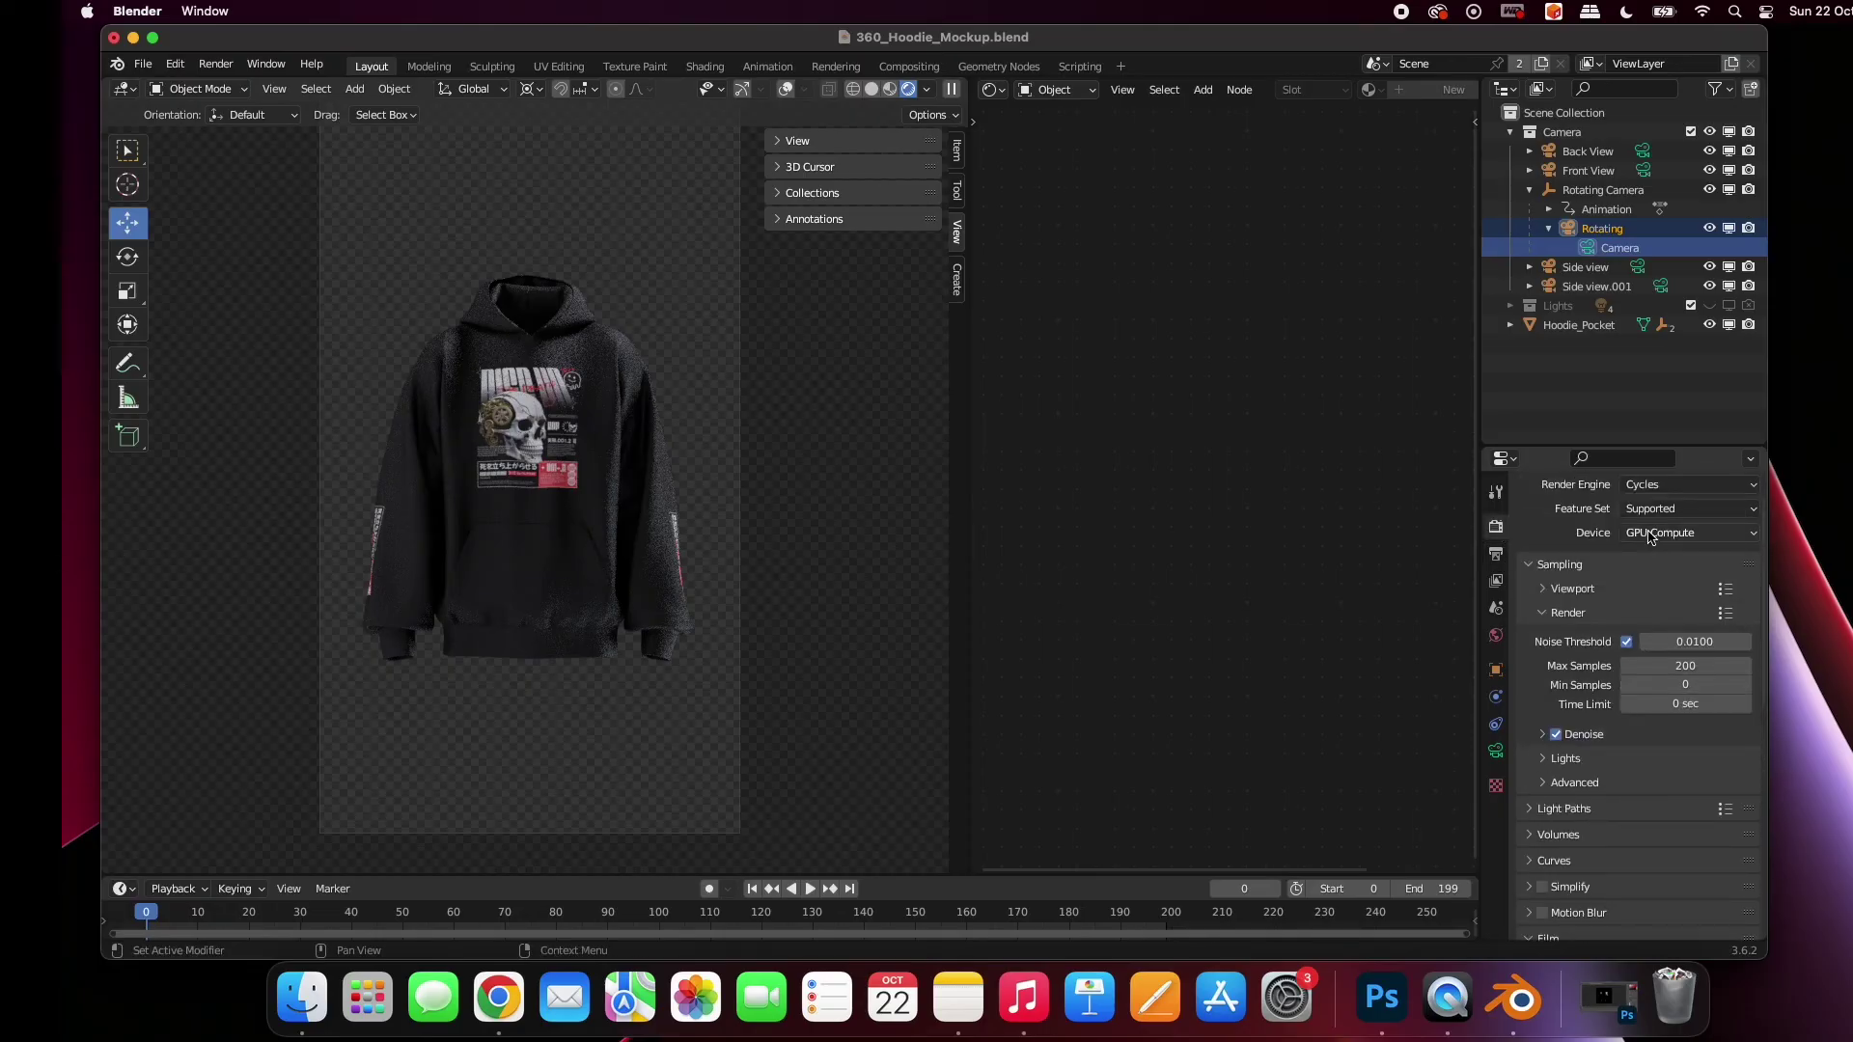
pyautogui.click(1497, 558)
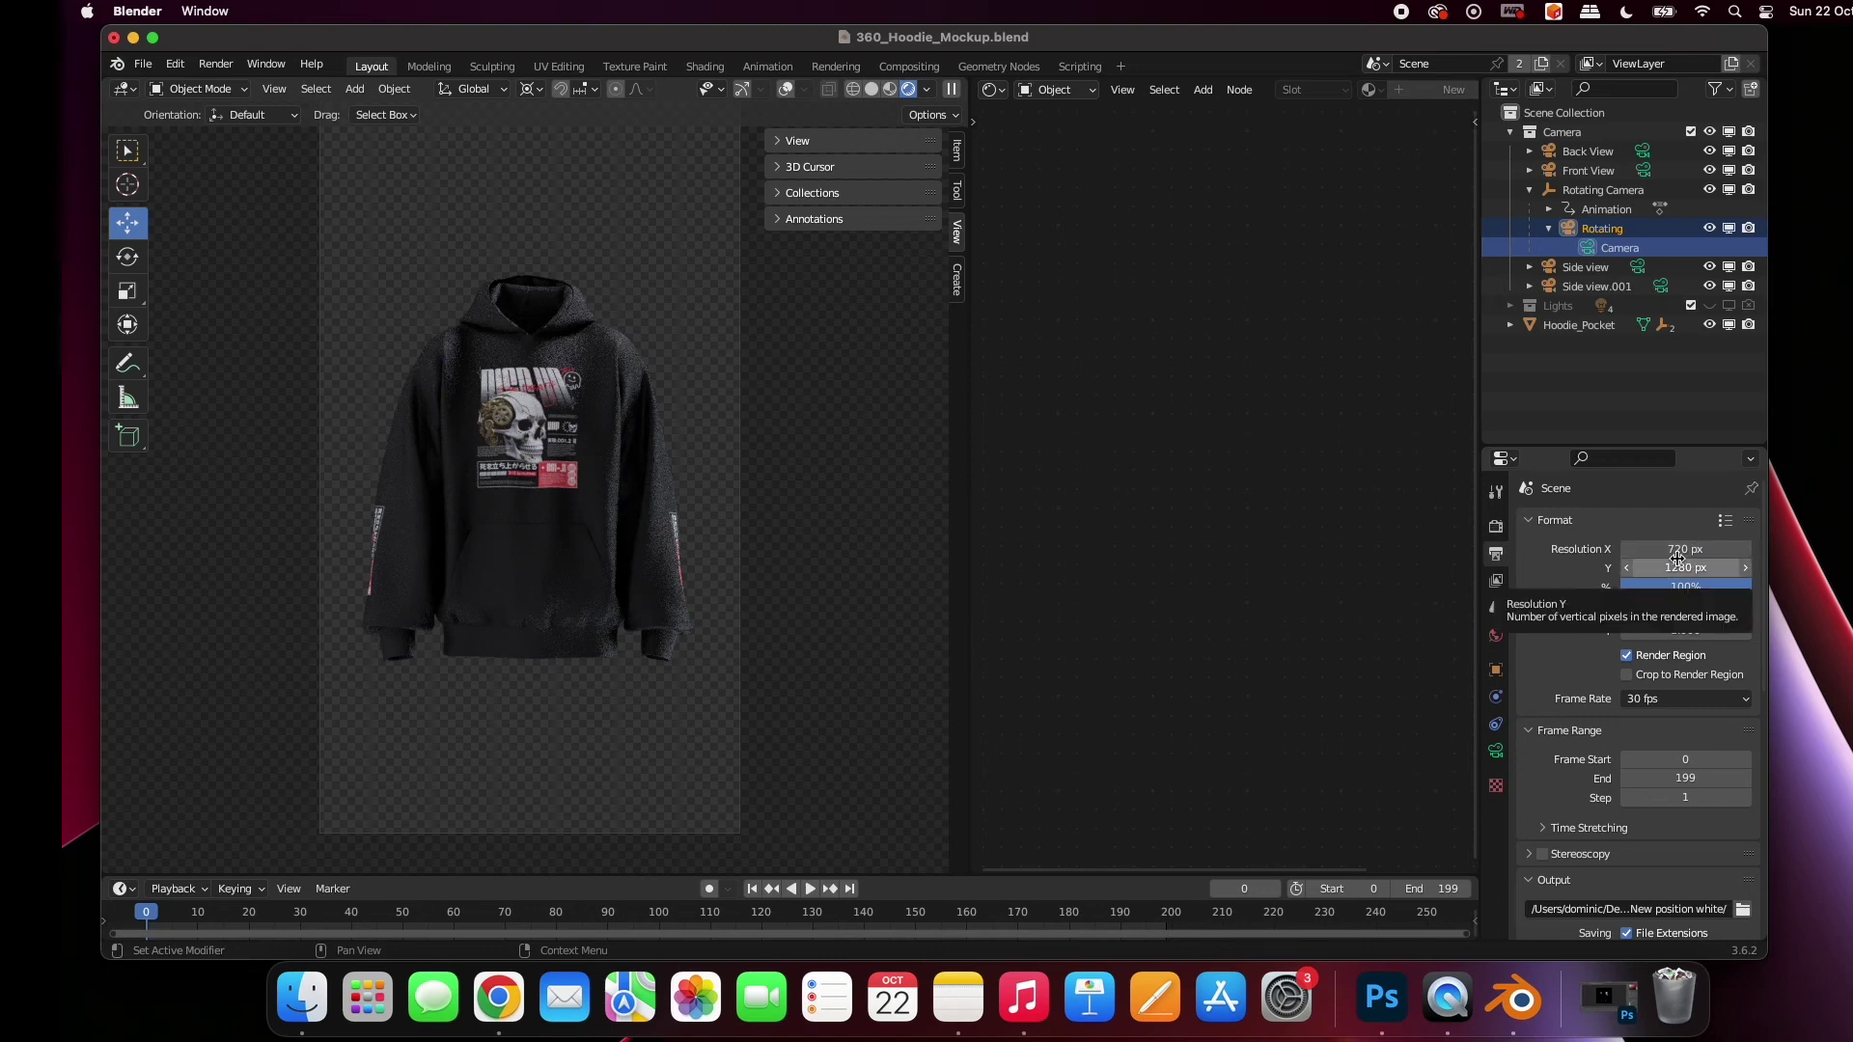
pyautogui.scroll(-4, 1678, 558)
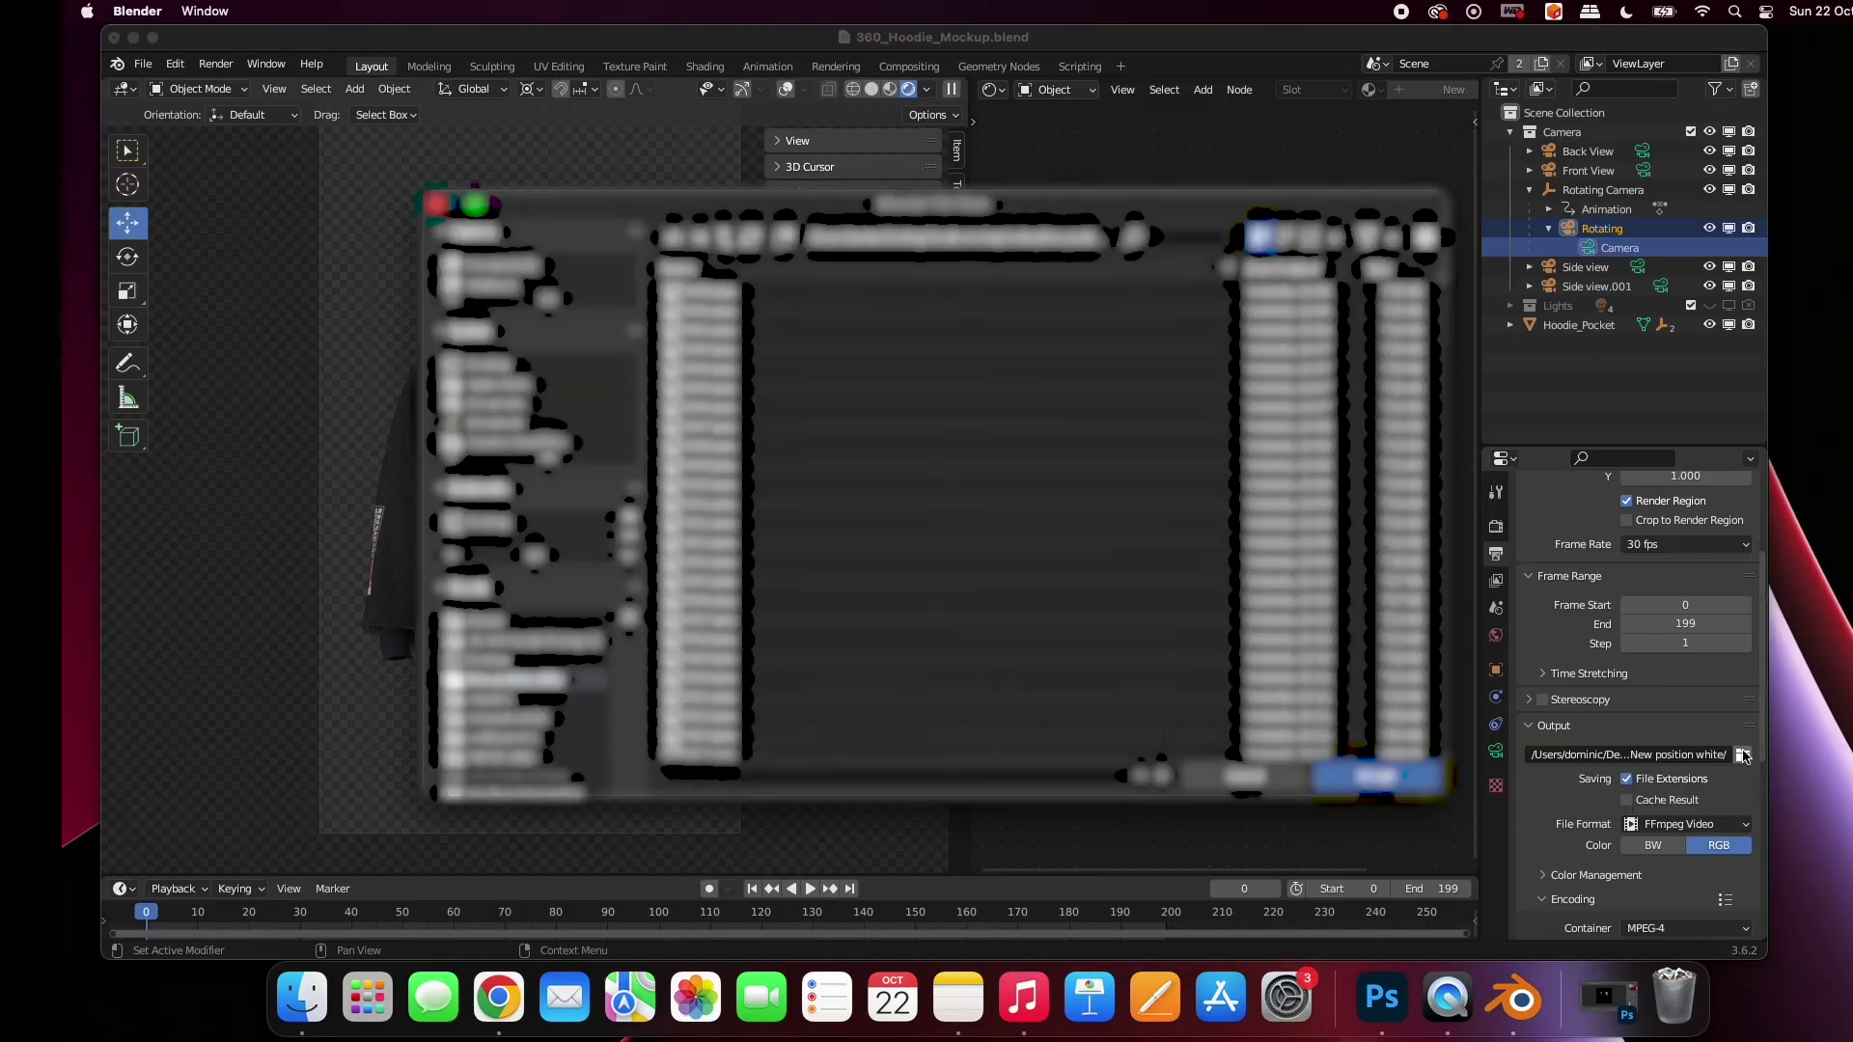
pyautogui.click(1743, 755)
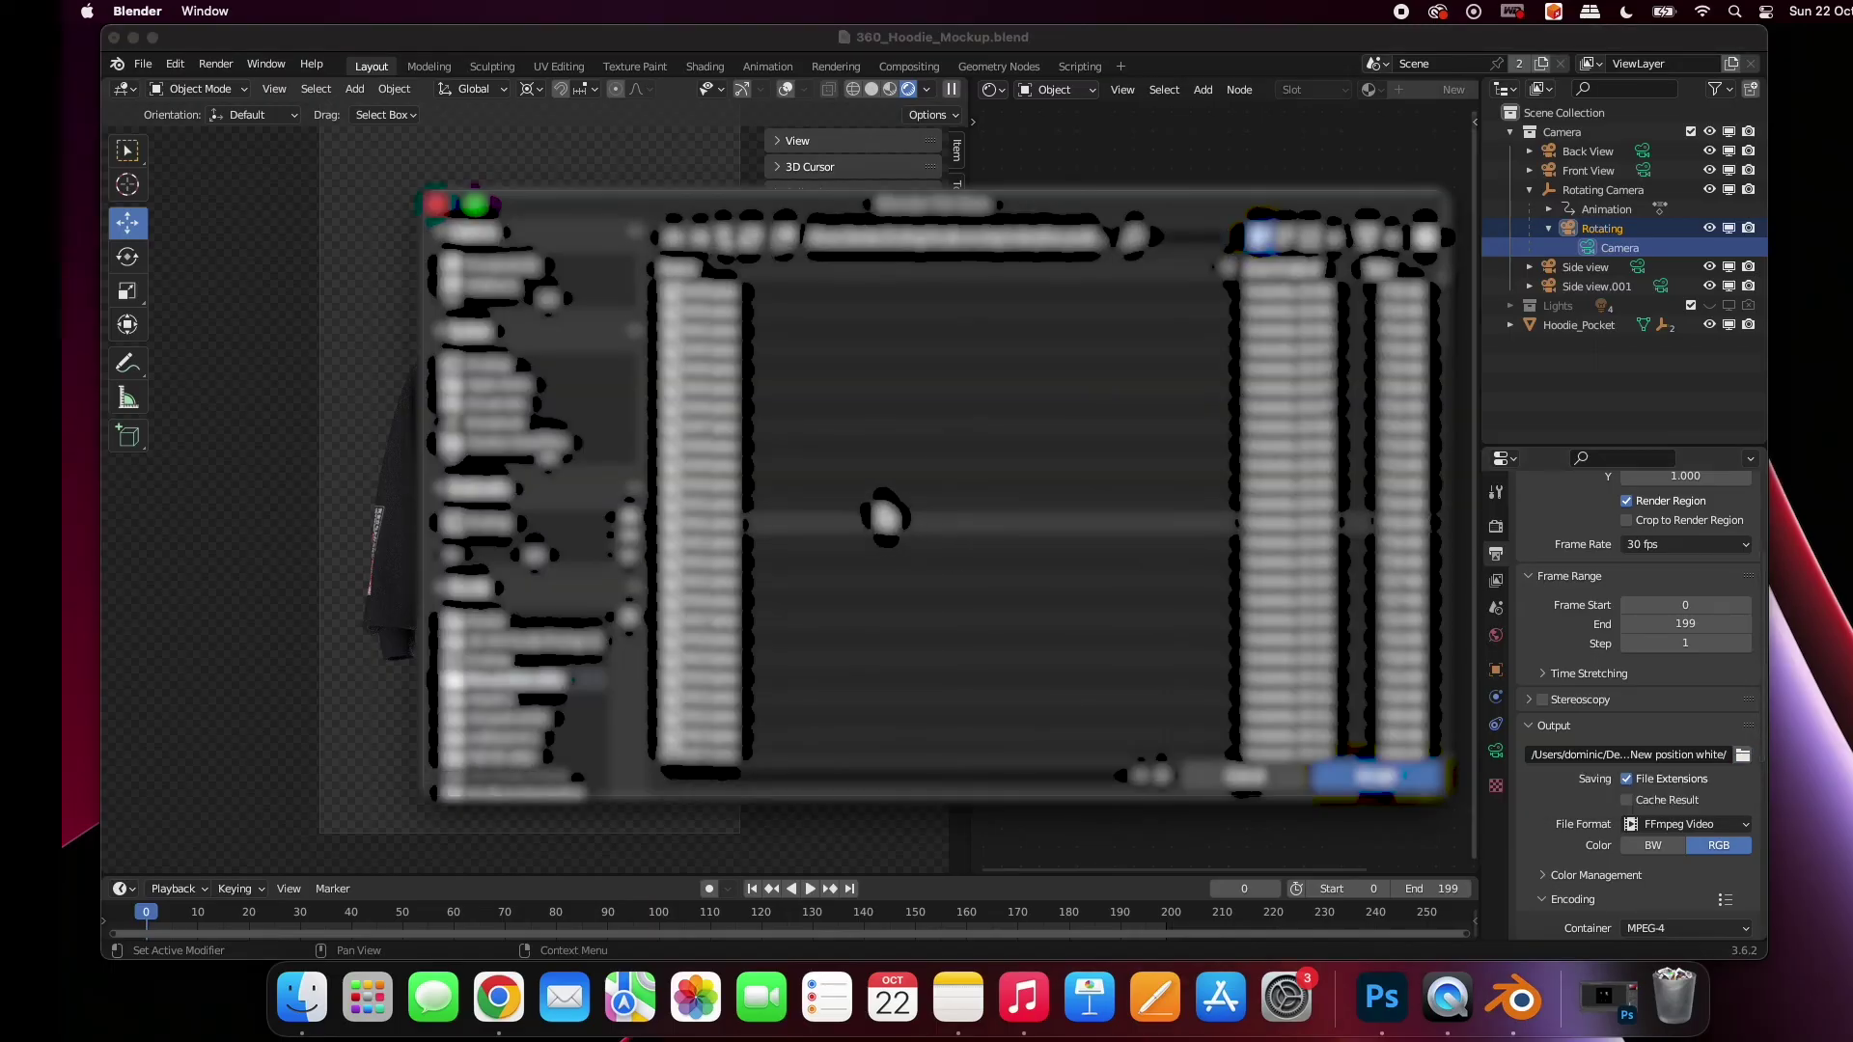
pyautogui.click(502, 367)
pyautogui.click(781, 237)
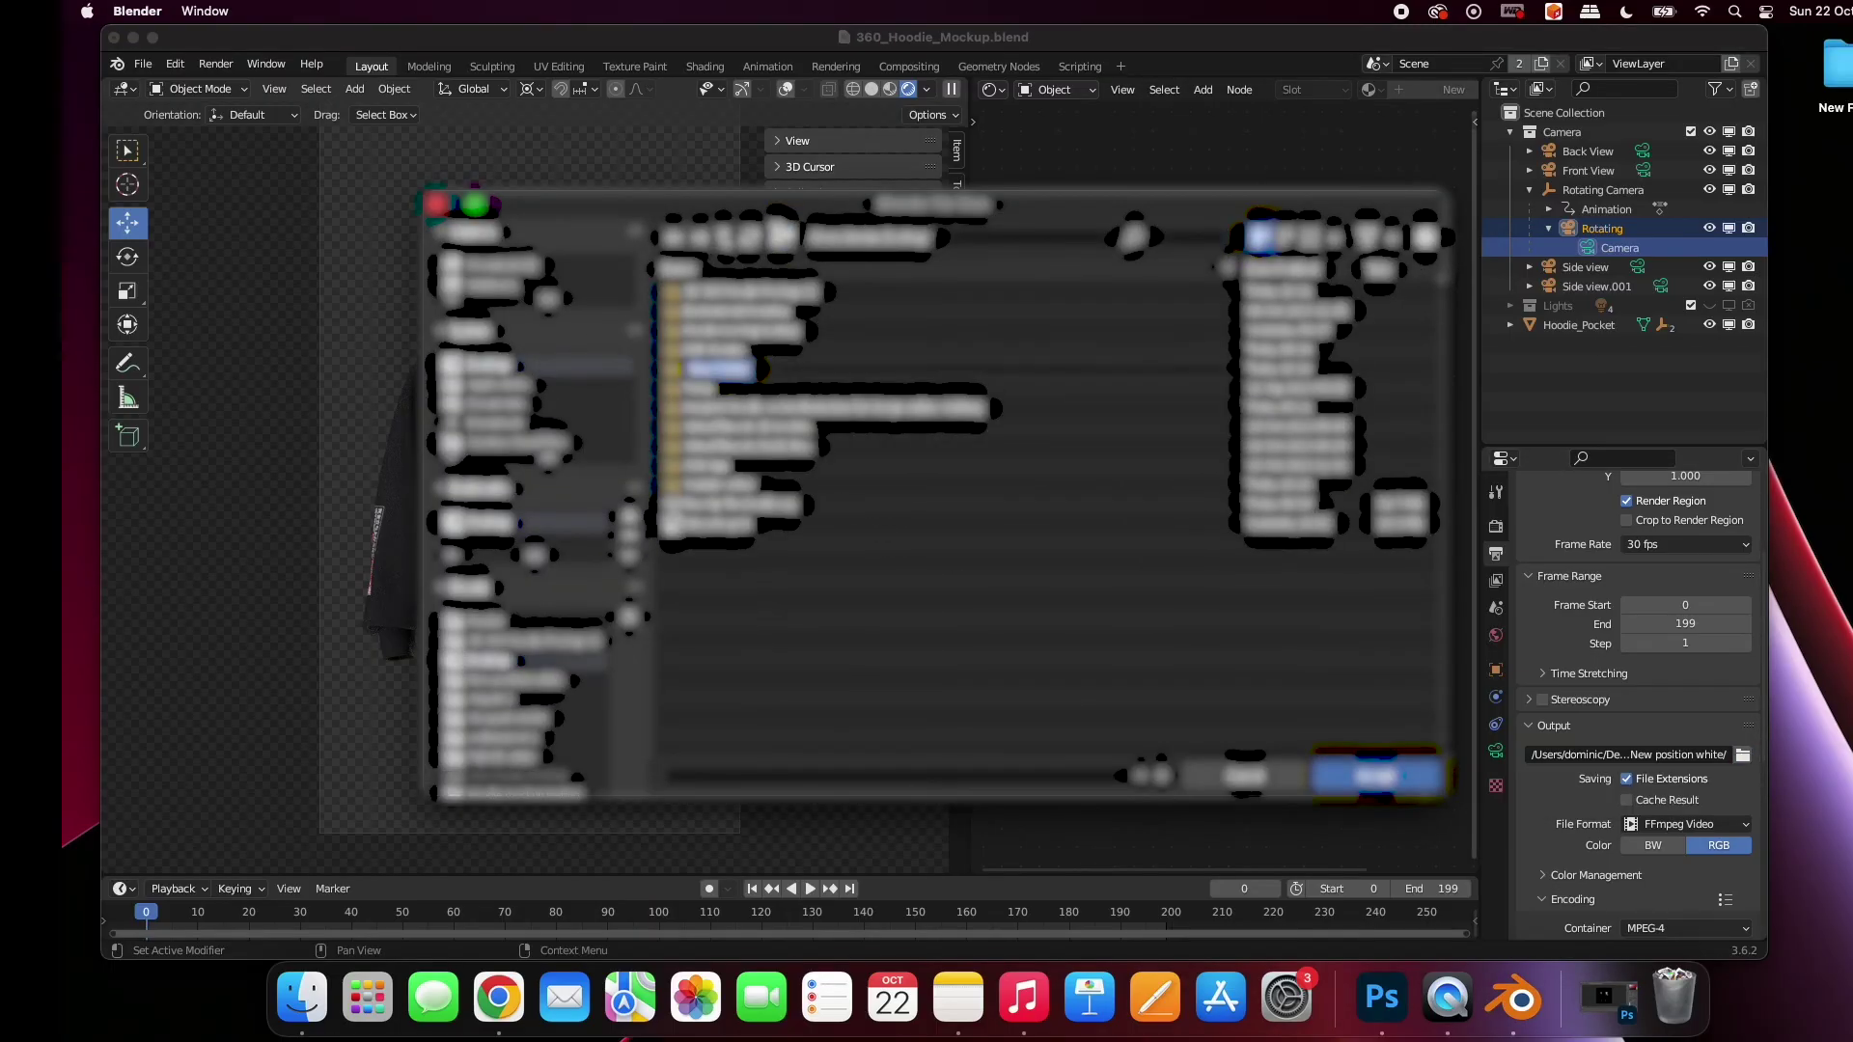
pyautogui.write('Renders')
pyautogui.press('Return')
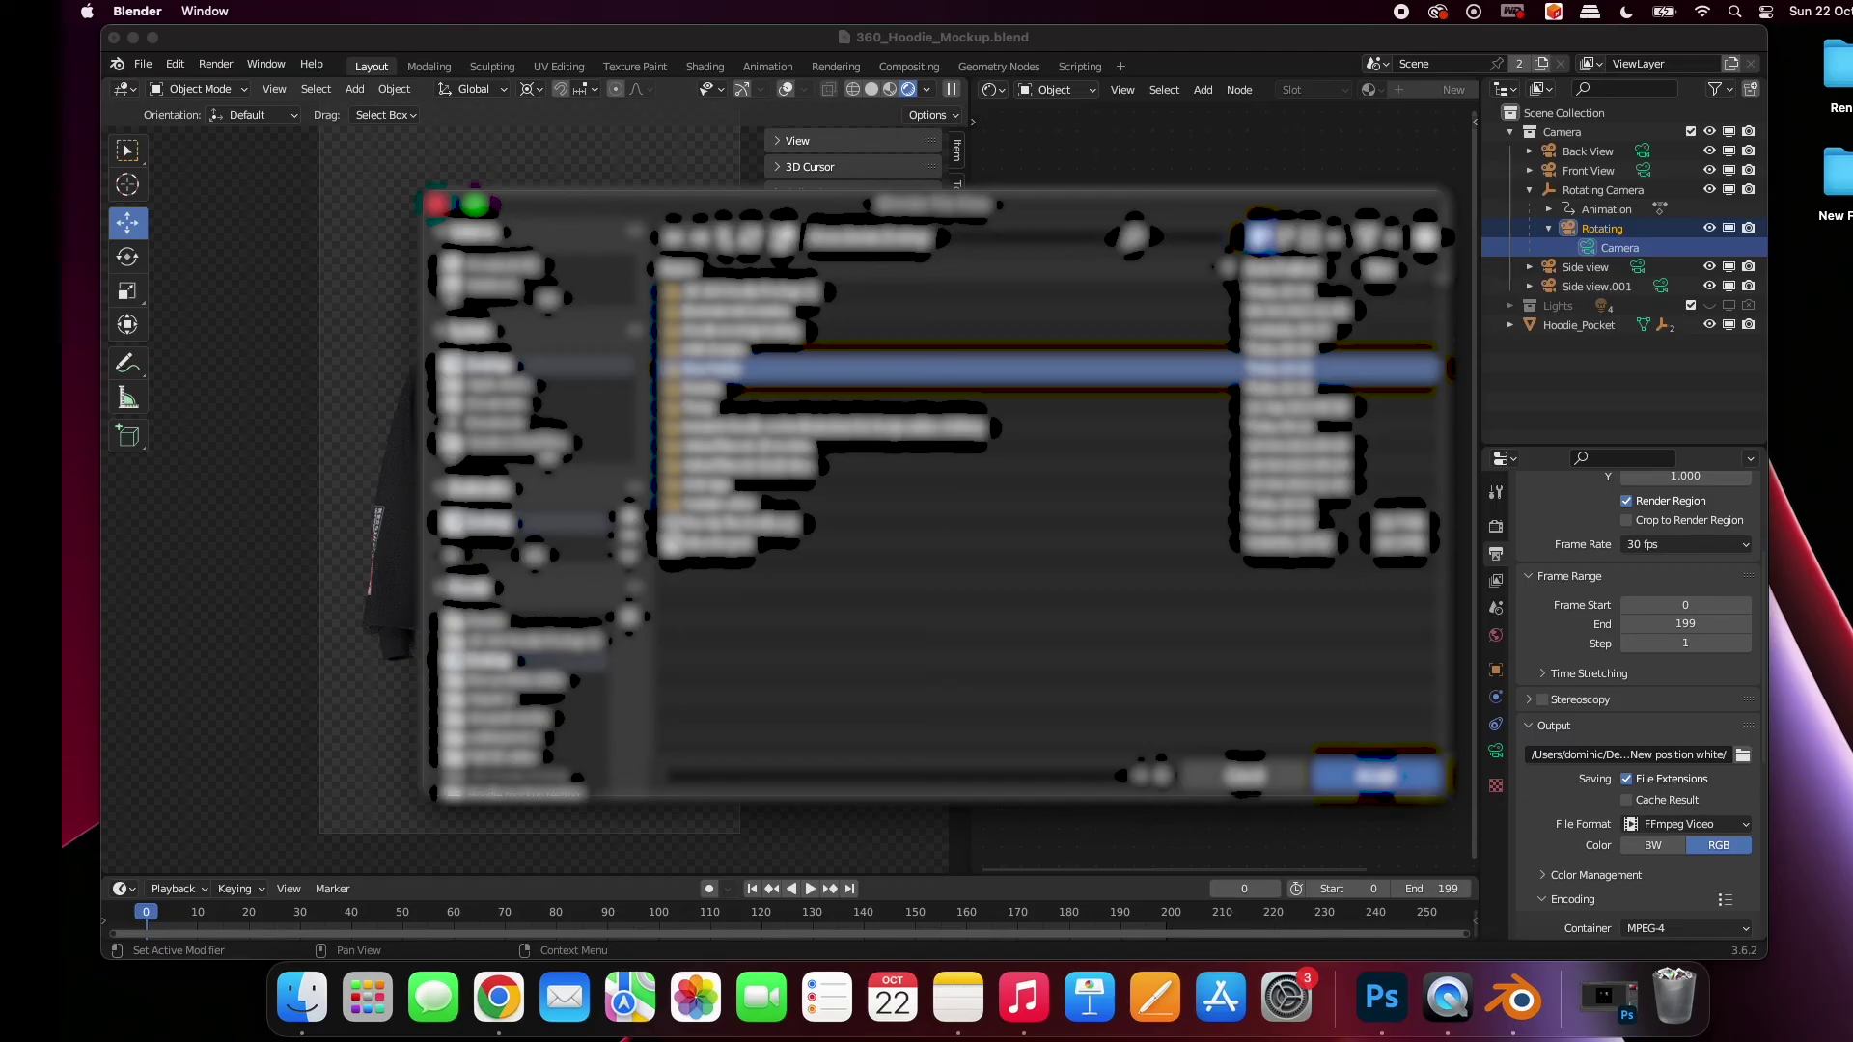
pyautogui.click(1362, 775)
pyautogui.click(1362, 775)
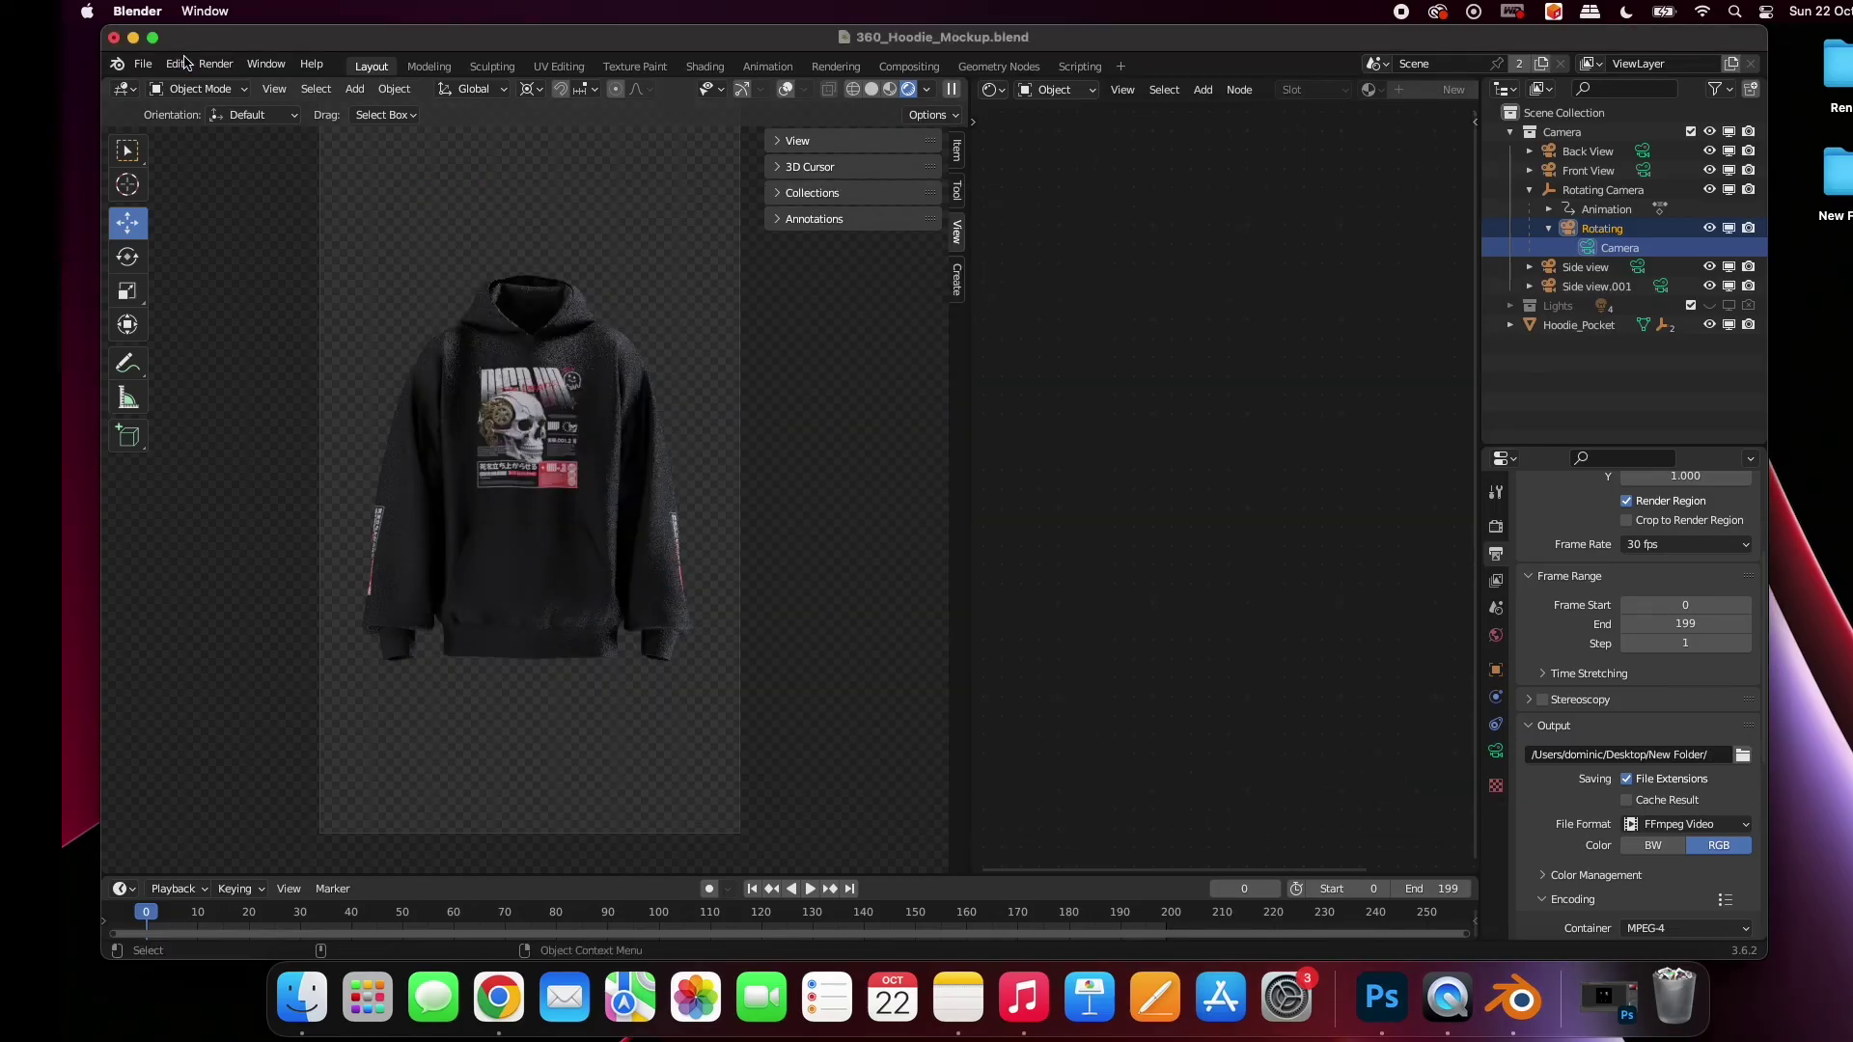
# Start the hoodie animation render from the Render menu's Render Animation
pyautogui.click(213, 66)
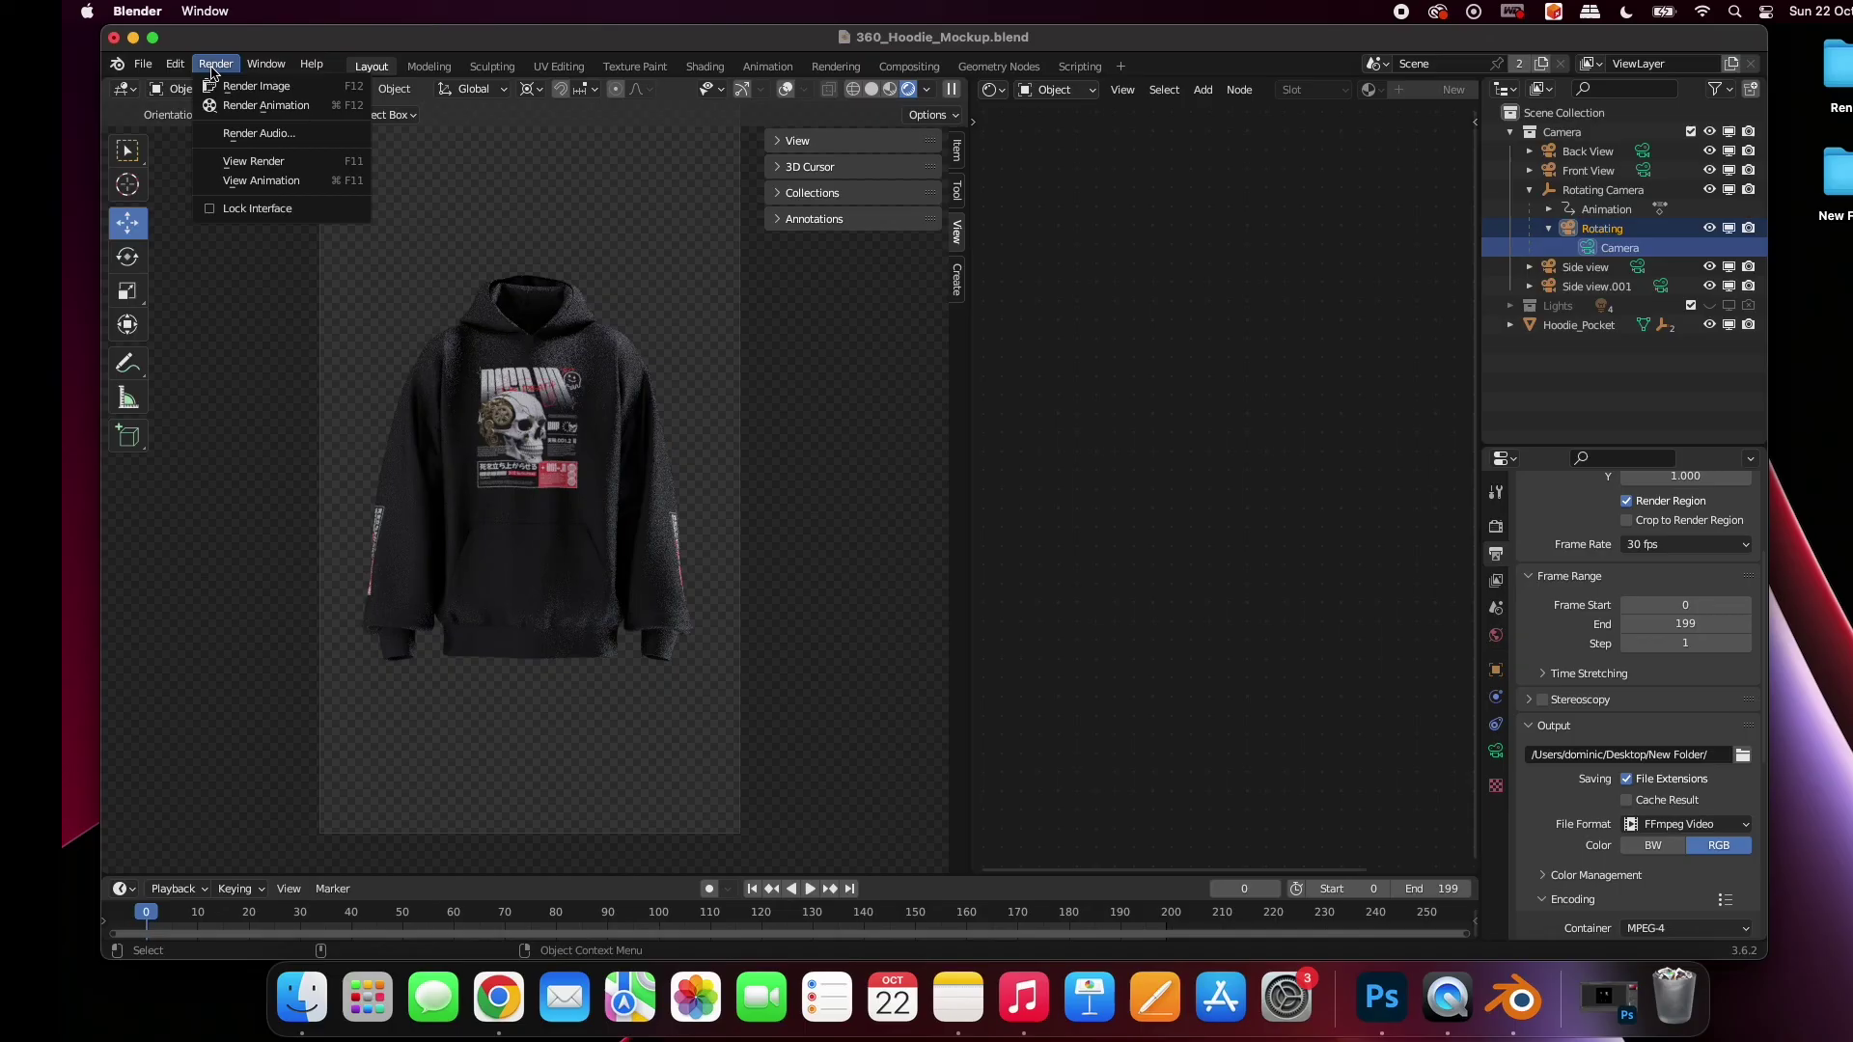
pyautogui.click(258, 108)
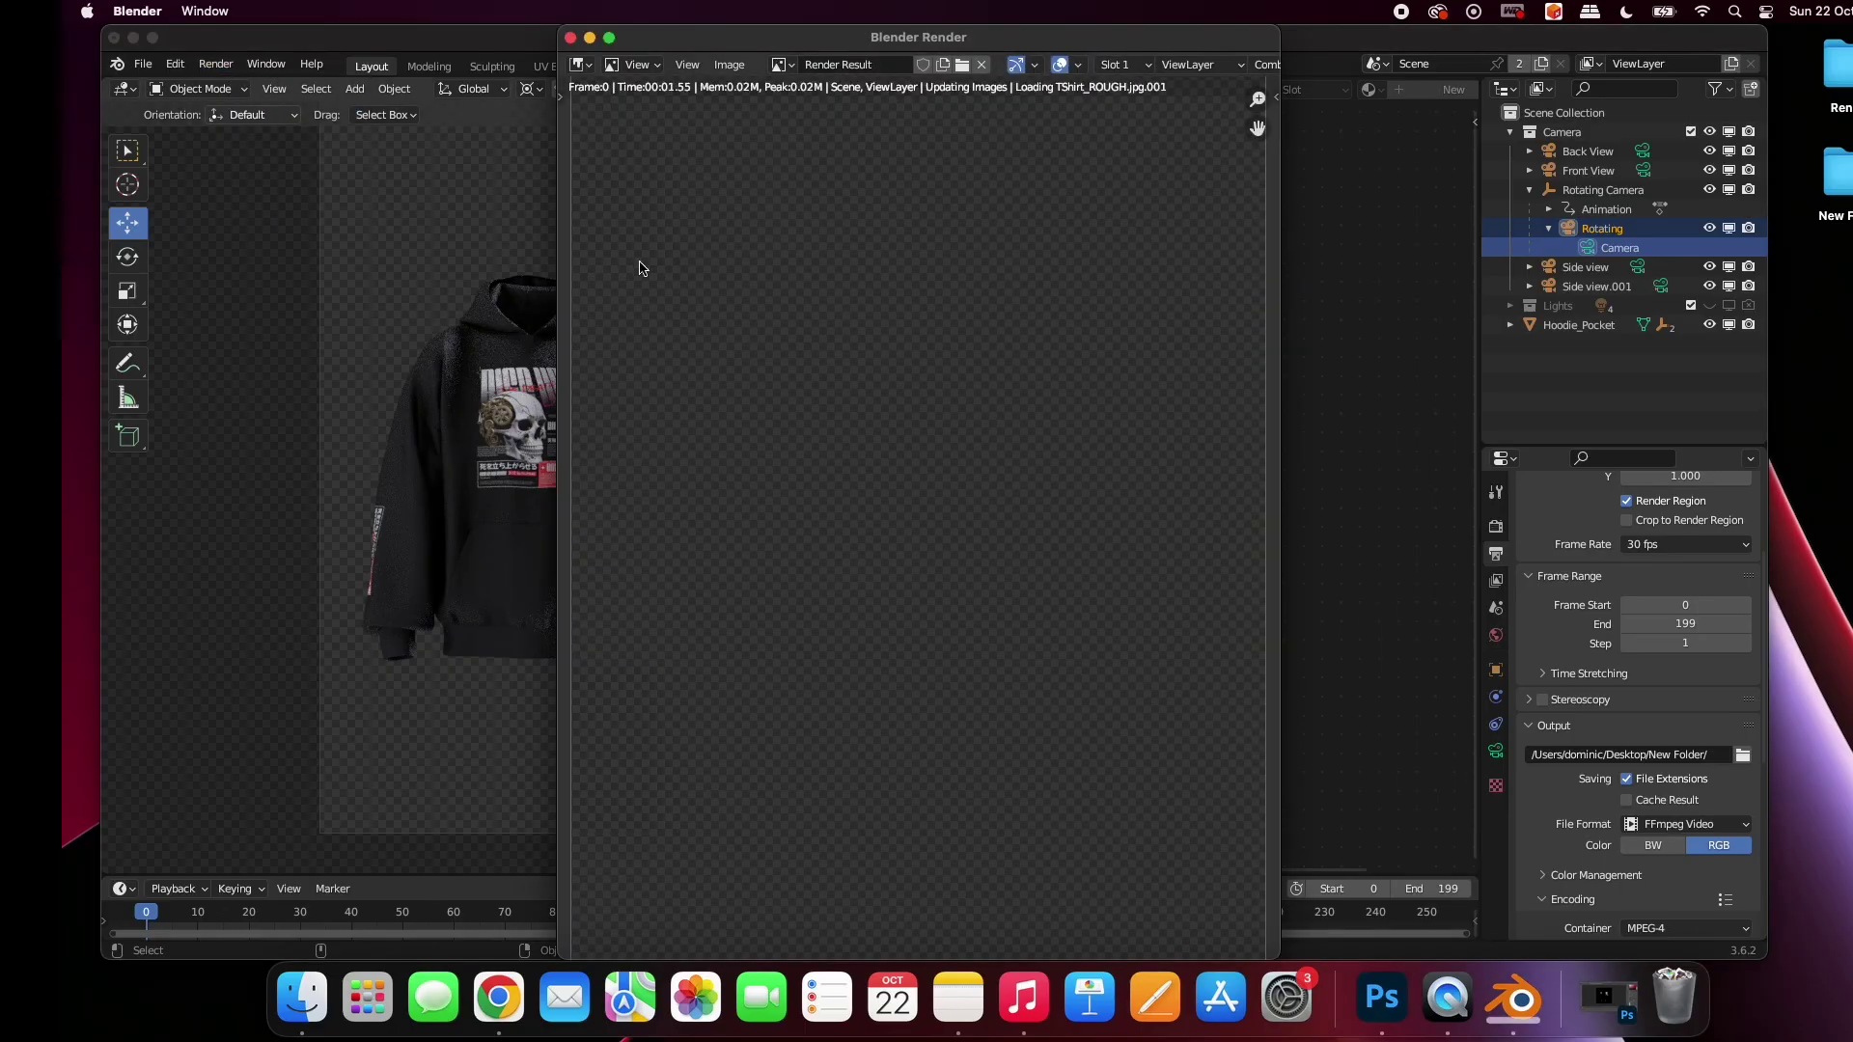